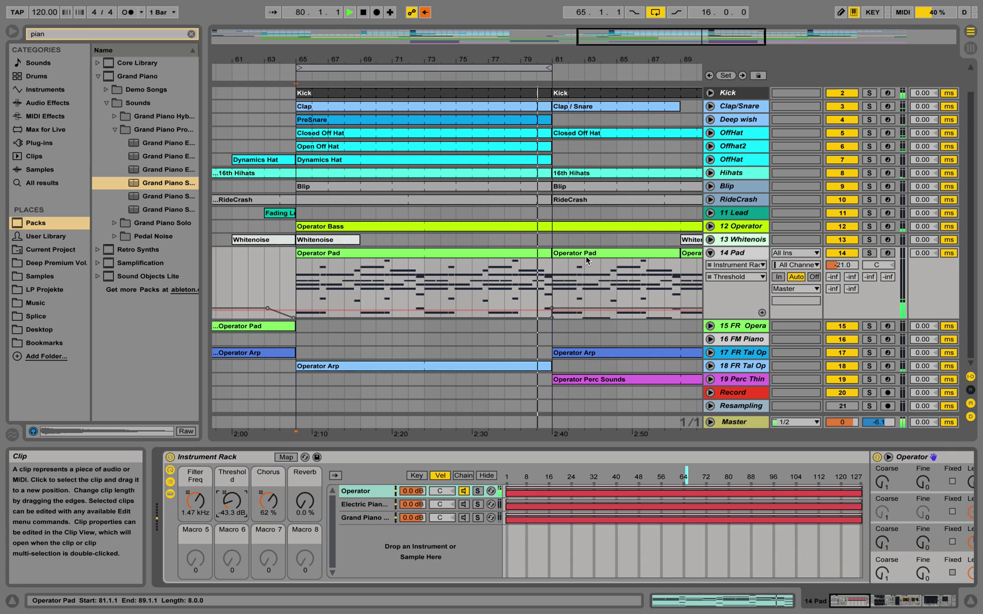
Stop playback and solo the 14 Pad track
key("space")
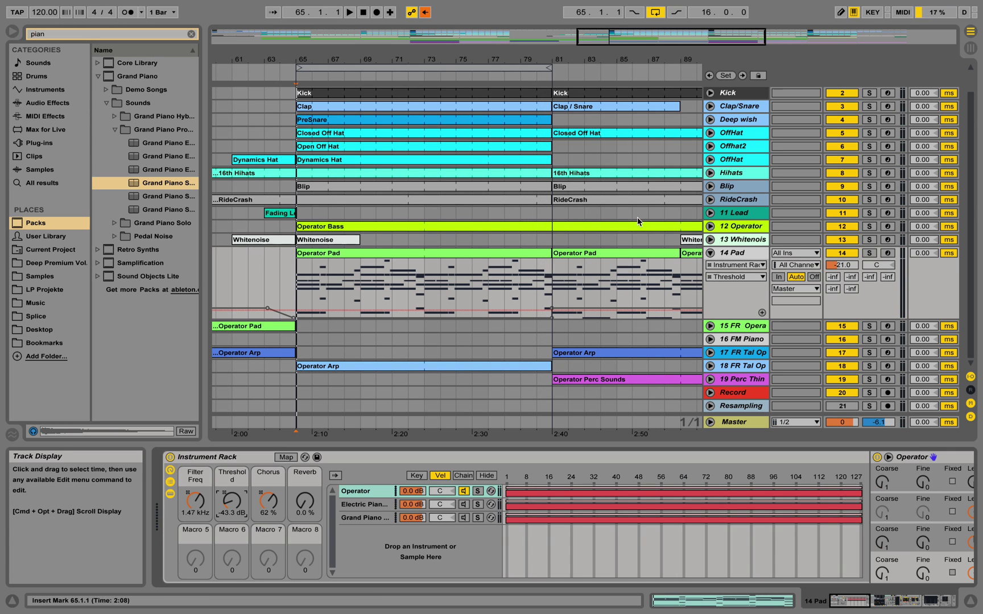
left_click(869, 253)
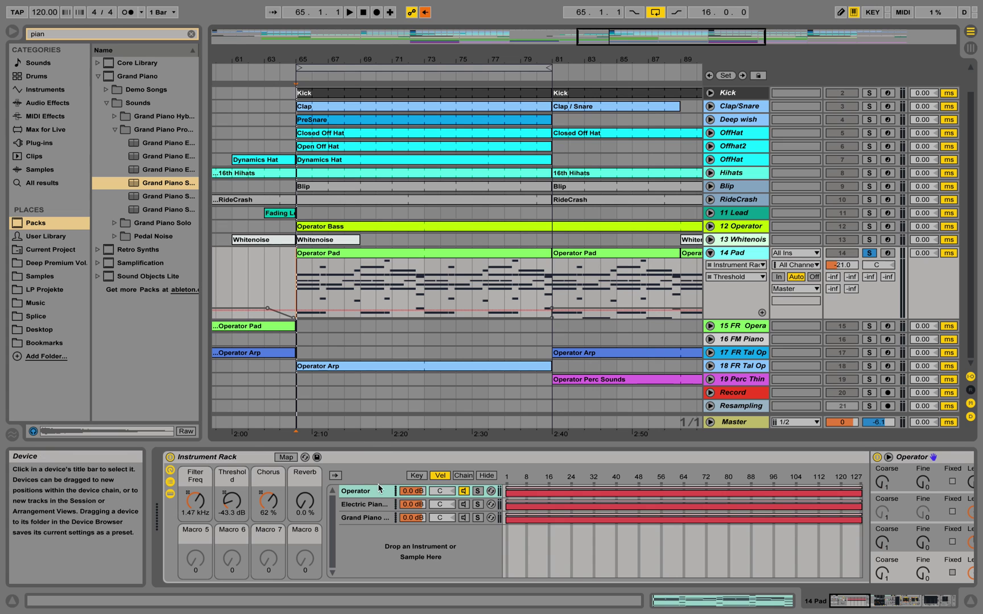
mouse_move(864, 606)
left_mouse_down()
mouse_move(882, 604)
mouse_move(853, 604)
left_mouse_up()
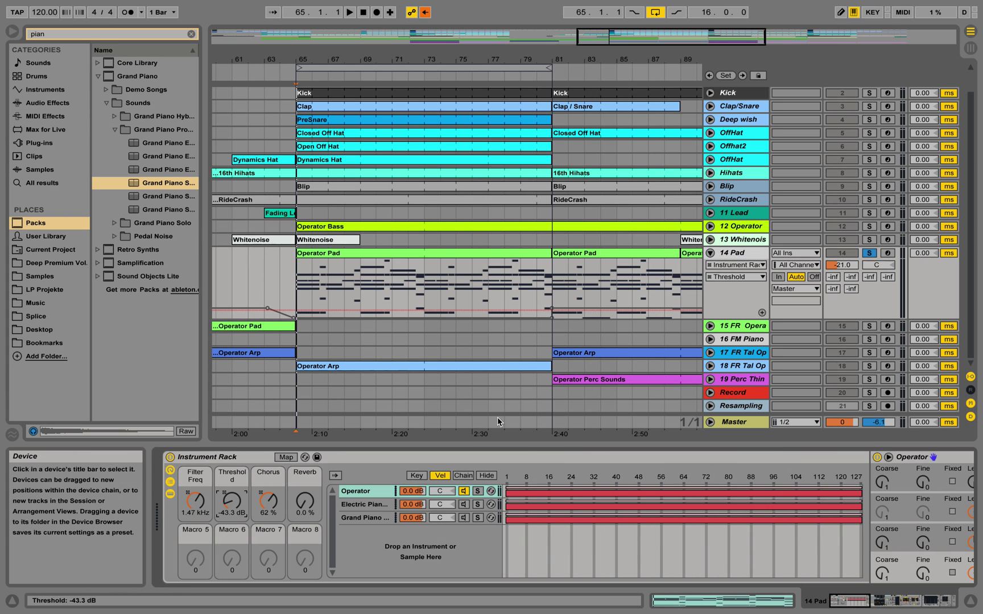
Play the Operator Pad clip at bars 65–81 and show its Filter Freq automation, around 396 Hz
left_click(333, 253)
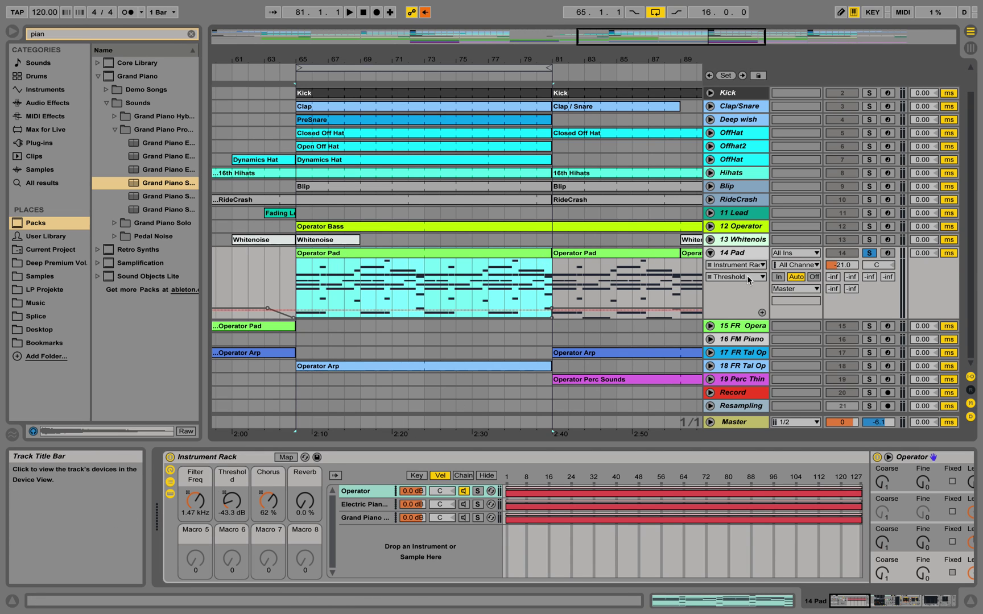
key("space")
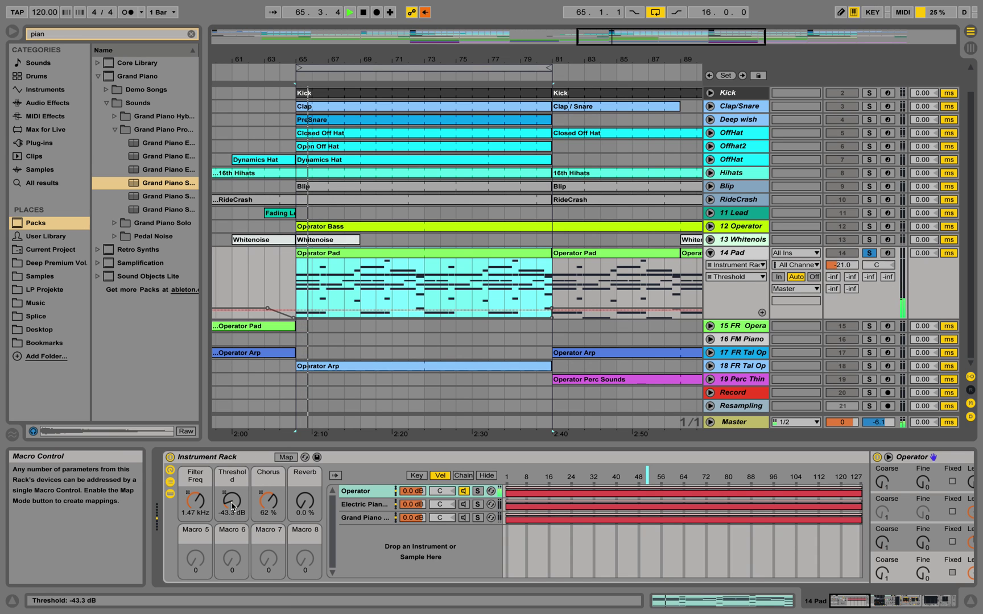
left_click(248, 458)
left_click(195, 501)
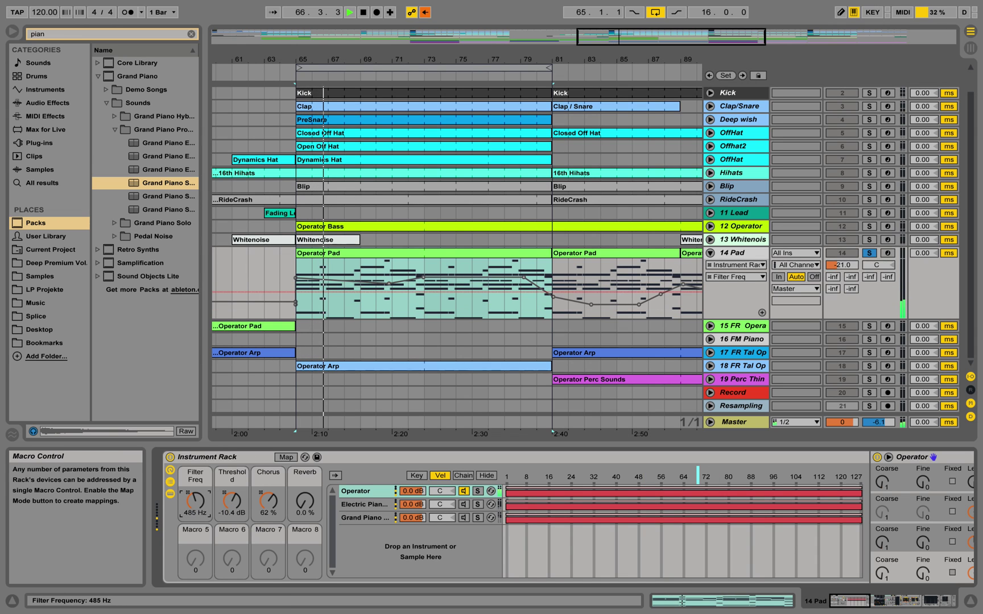
mouse_move(195, 501)
left_mouse_down()
mouse_move(195, 510)
mouse_move(195, 499)
left_mouse_up()
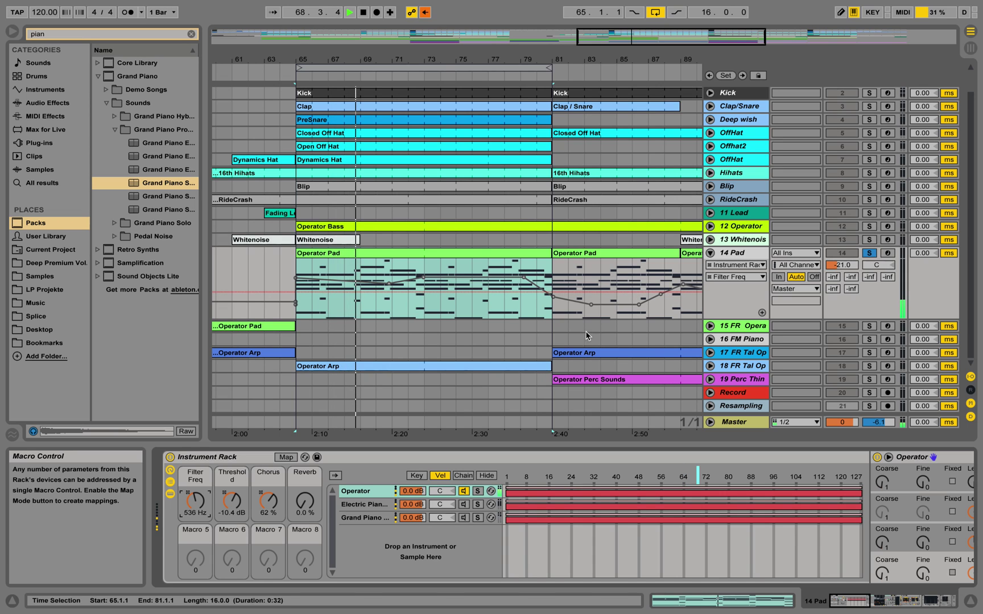
Insert a new MIDI track below 14 Pad with Ctrl+Shift+T
right_click(735, 257)
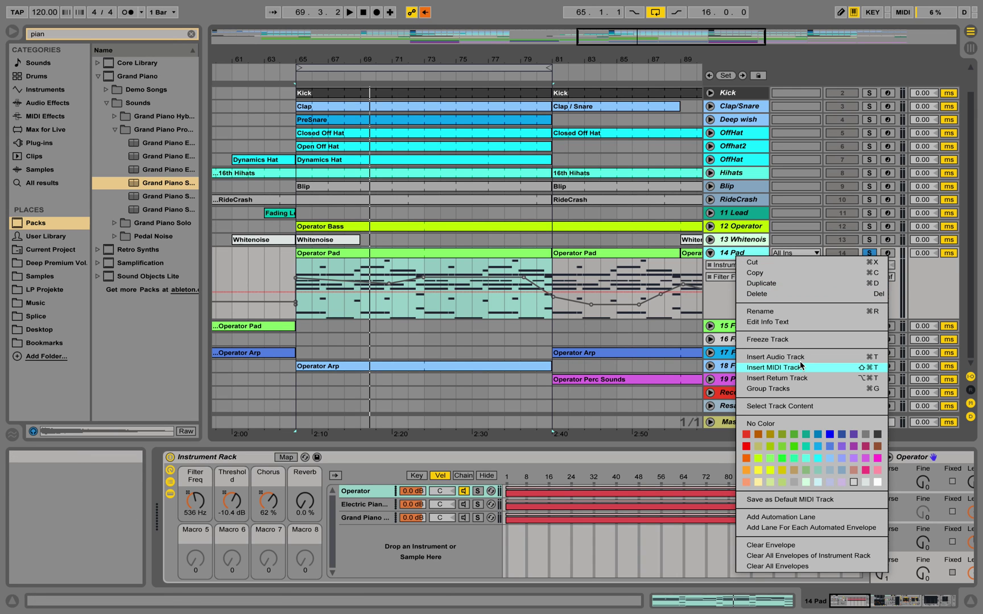
key("Escape")
key("ctrl+shift+t")
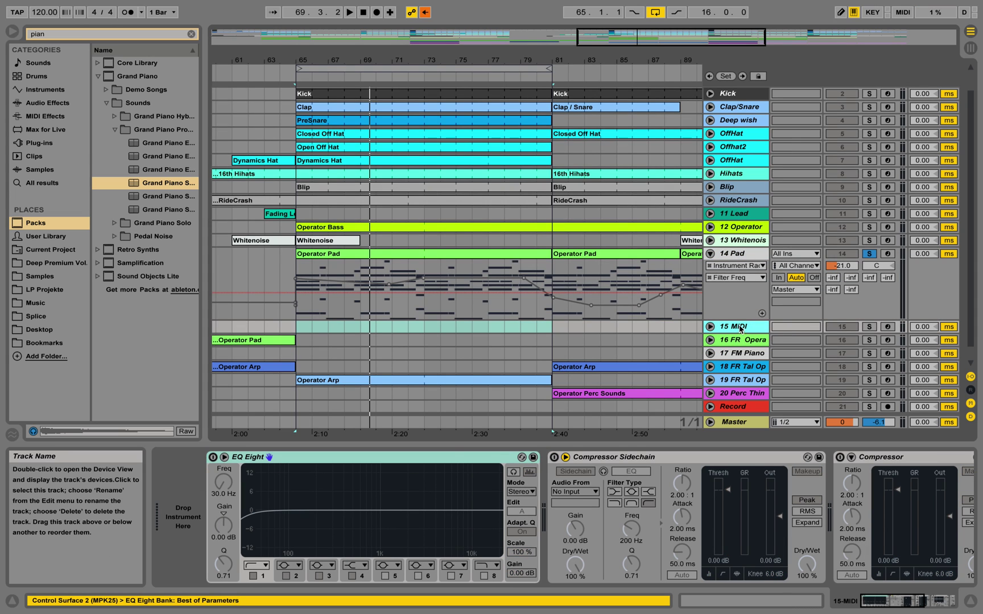
Copy the Operator Pad clip onto the new track 15 and solo it
left_click(477, 253)
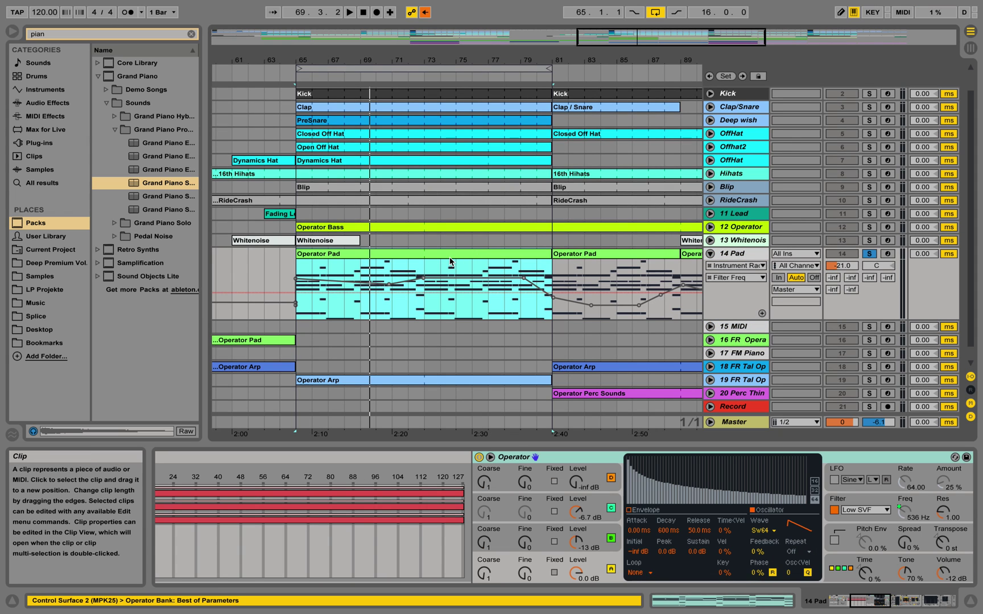
left_click_drag(416, 251, 419, 329)
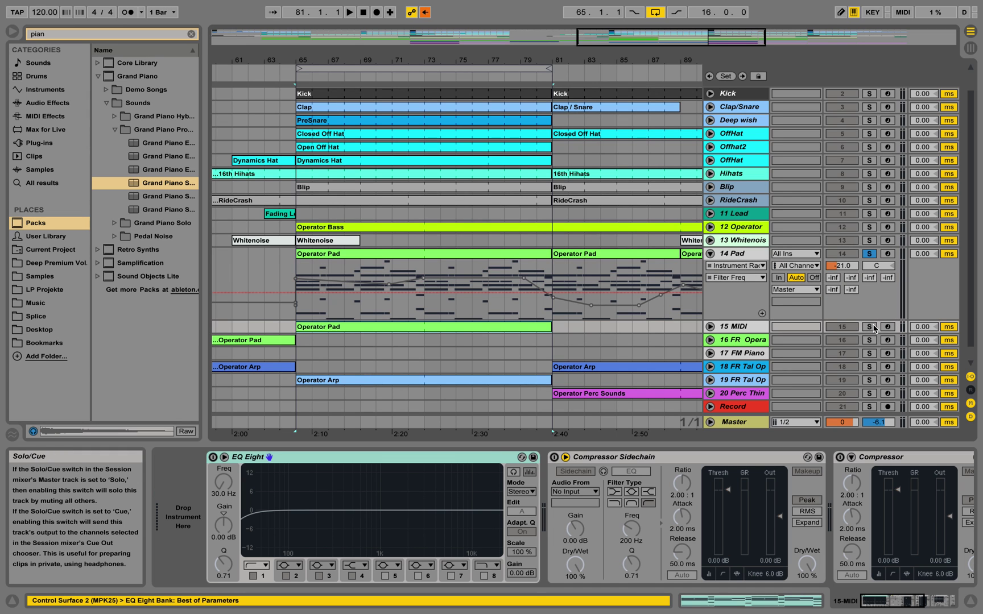
left_click(874, 328)
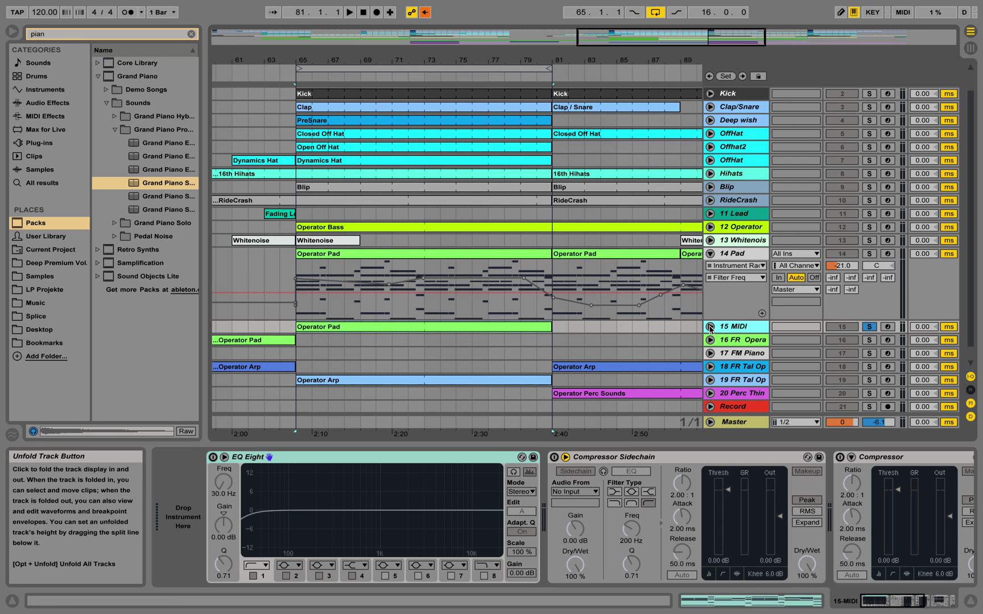
left_click(743, 257)
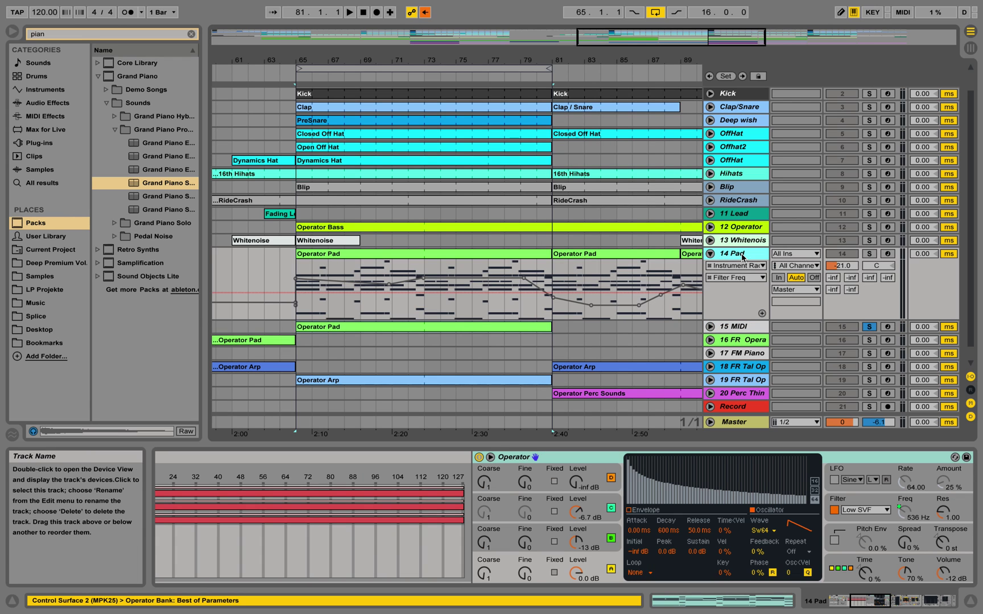
left_click(748, 327)
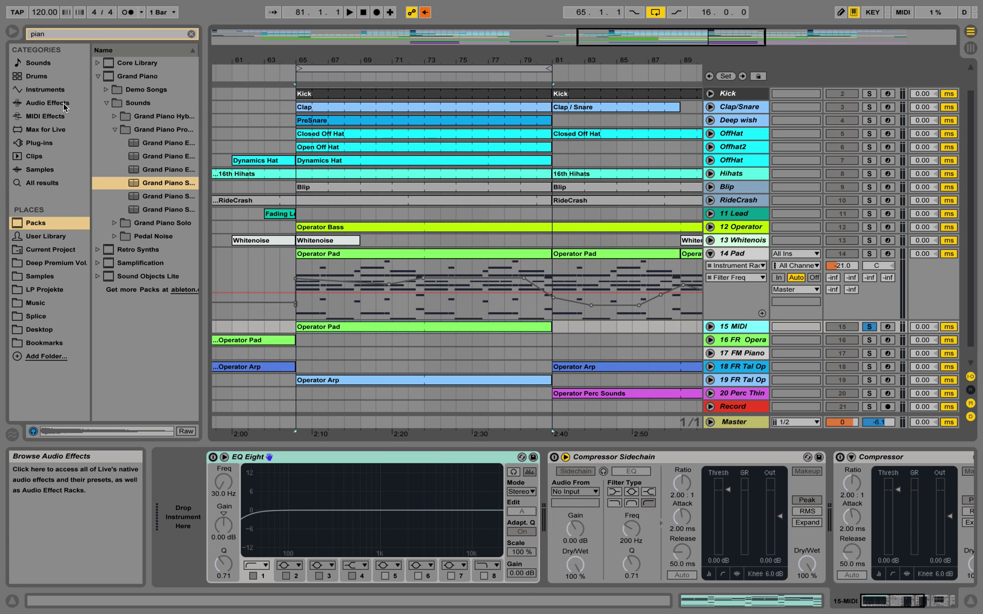
Add an Instrument Rack to track 15 with its chain list showing
left_click(52, 89)
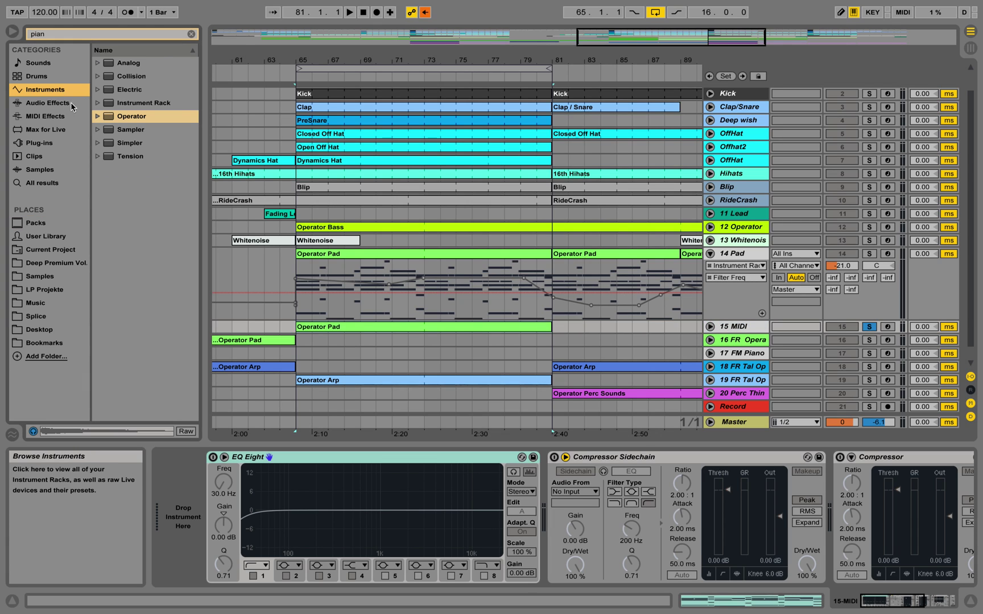
left_click(133, 104)
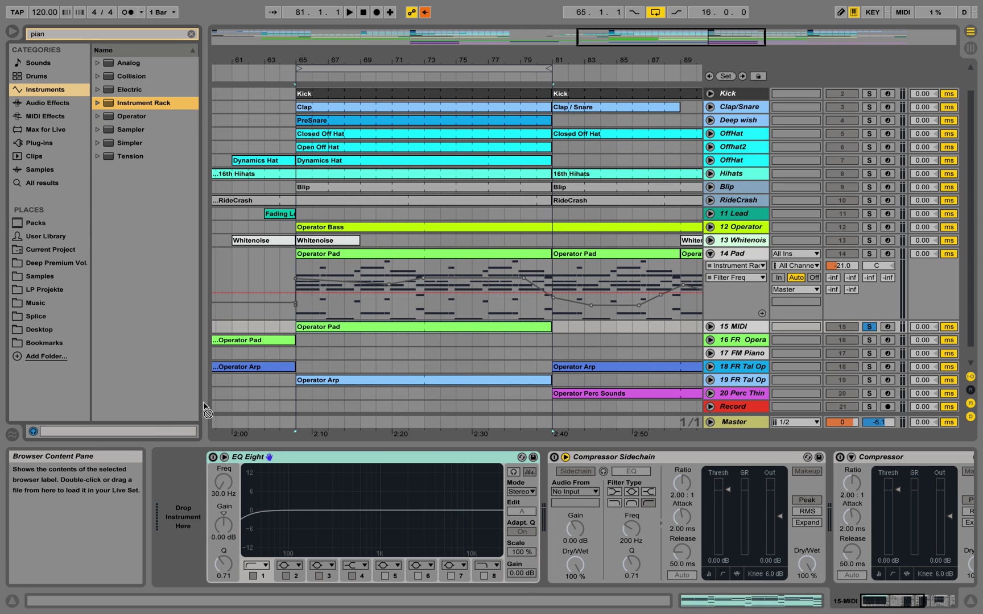
left_click_drag(222, 443, 188, 476)
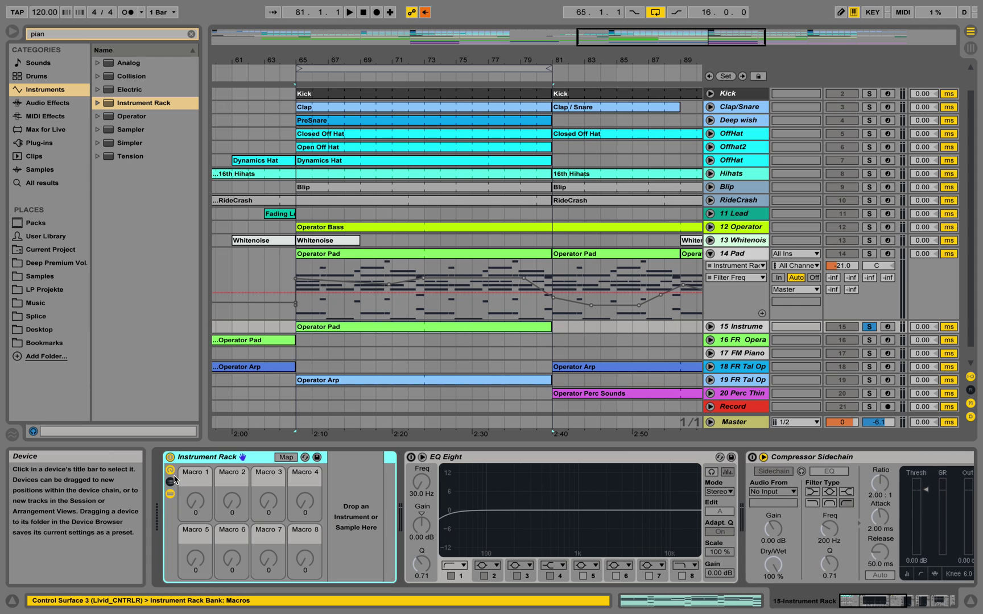
left_click(170, 471)
left_click(170, 482)
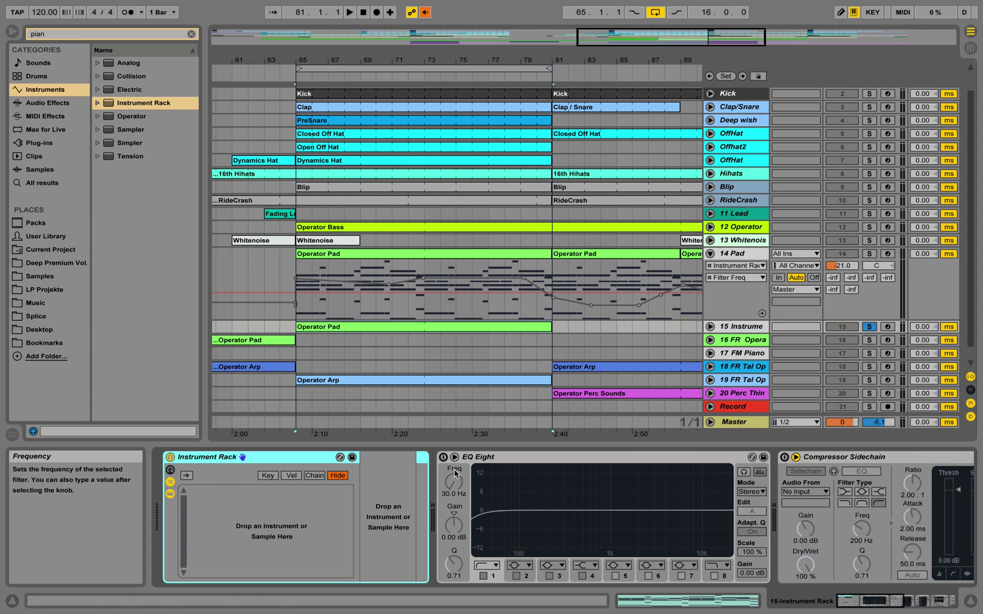
Copy the Operator instrument from 14 Pad's rack into track 15's Instrument Rack
left_click(753, 257)
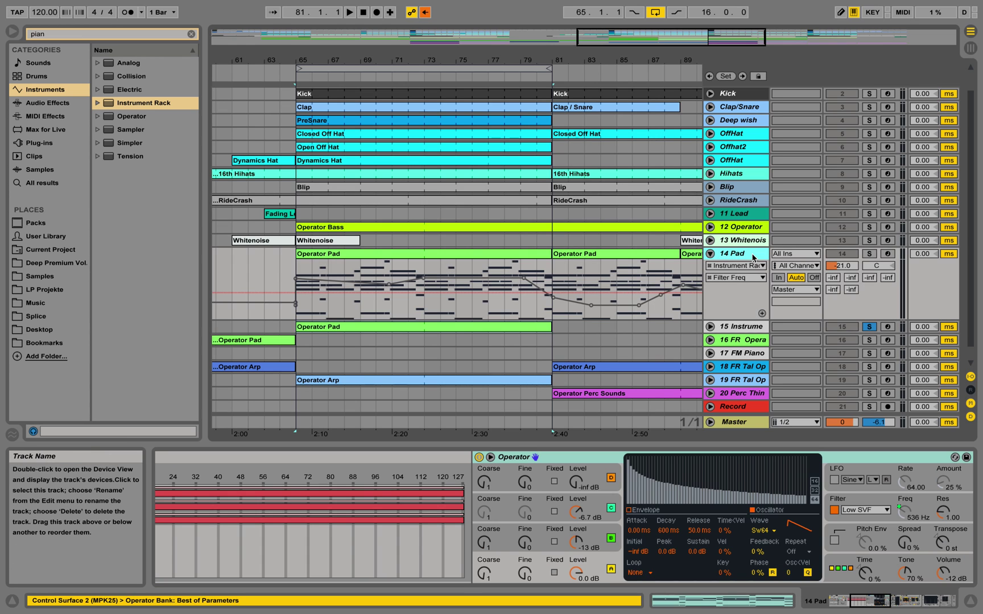
left_click(842, 602)
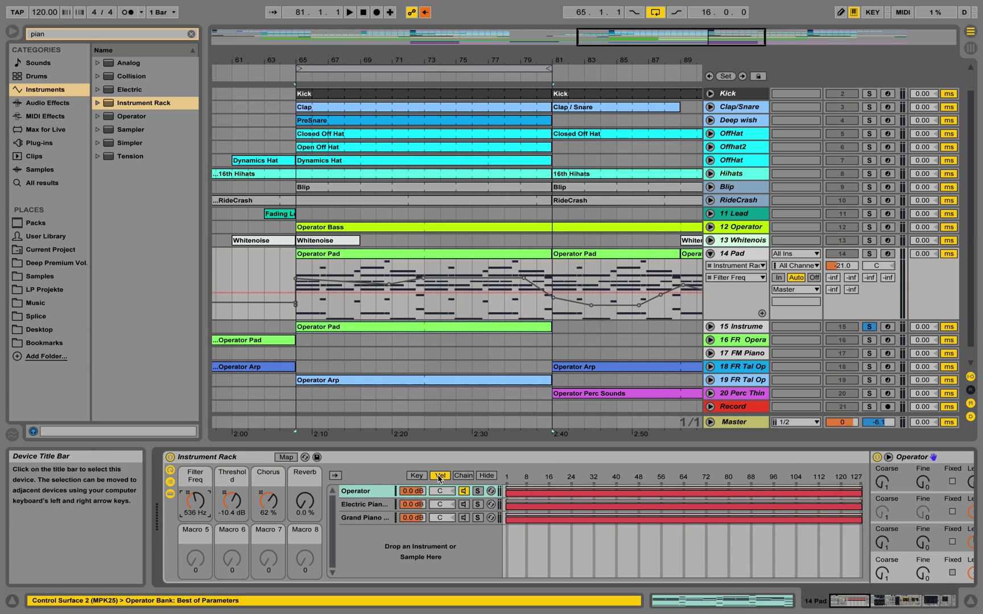
left_click(170, 470)
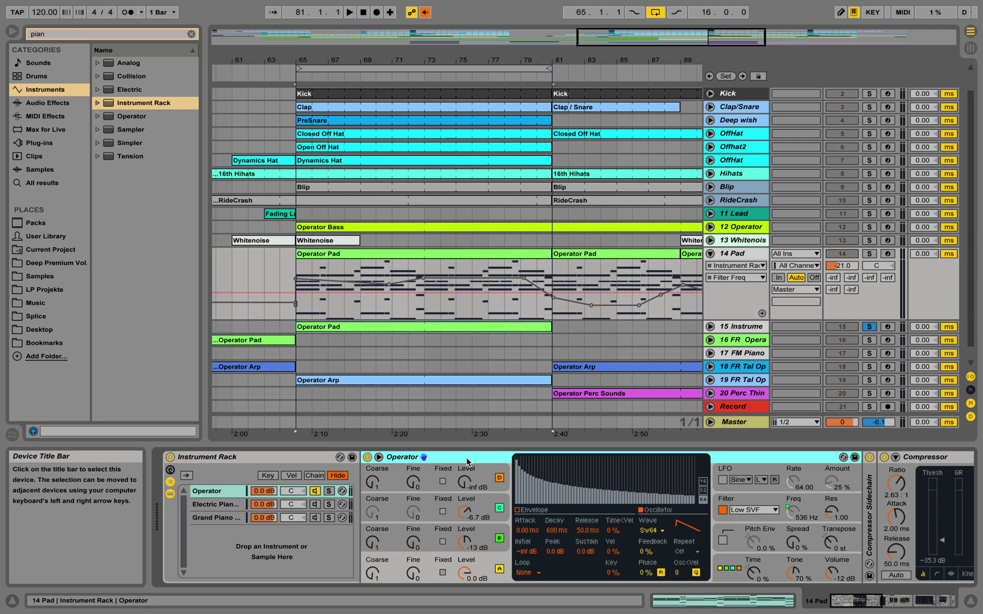
left_click_drag(467, 462, 749, 328)
left_click_drag(501, 431, 376, 498)
left_click(710, 327)
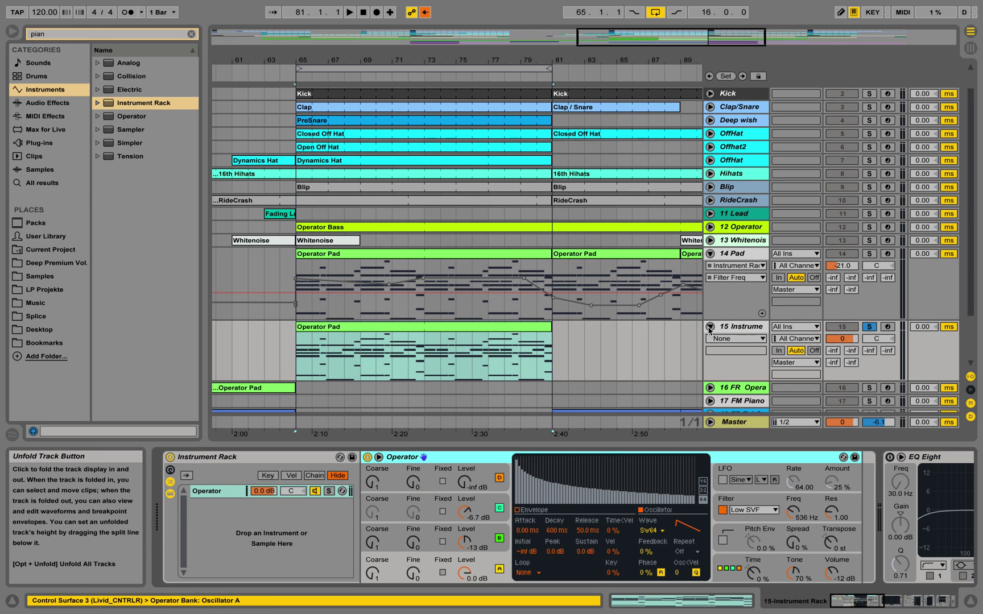
Set track 15 to -8.5 dB, Operator volume to -16 dB and its filter to 549 Hz
left_click_drag(842, 339, 842, 356)
key("space")
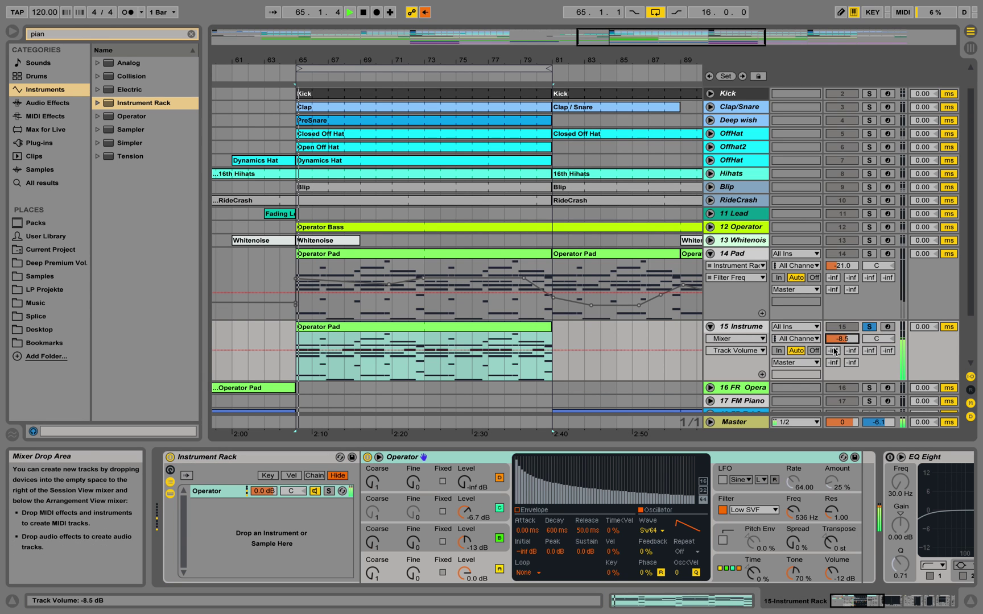
left_click_drag(832, 573, 832, 581)
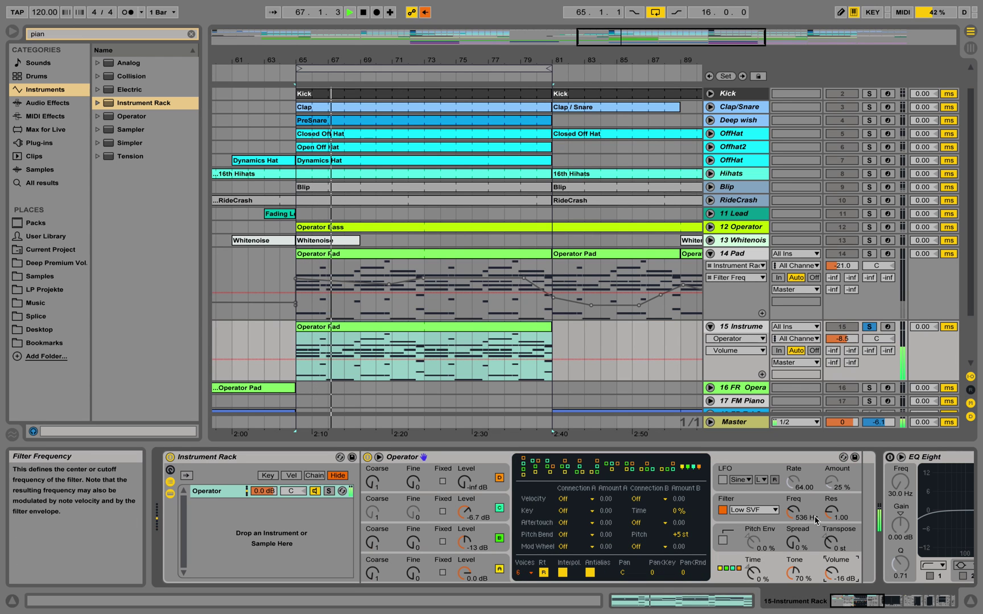
left_click(793, 512)
left_click_drag(793, 512, 793, 510)
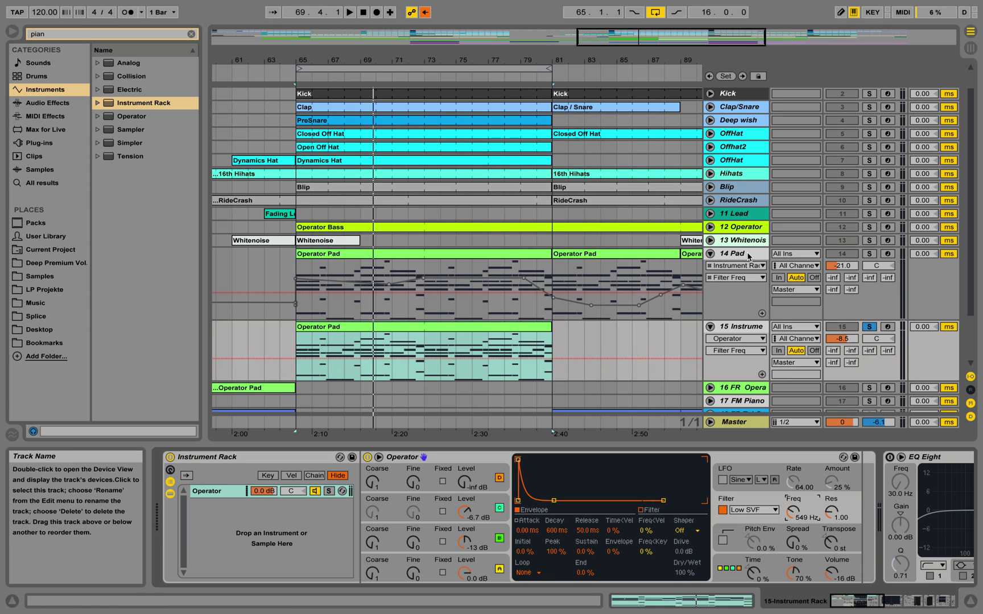
Inspect 14 Pad's Chorus and Compressor devices, then return to track 15's devices
left_click(749, 256)
left_click(863, 605)
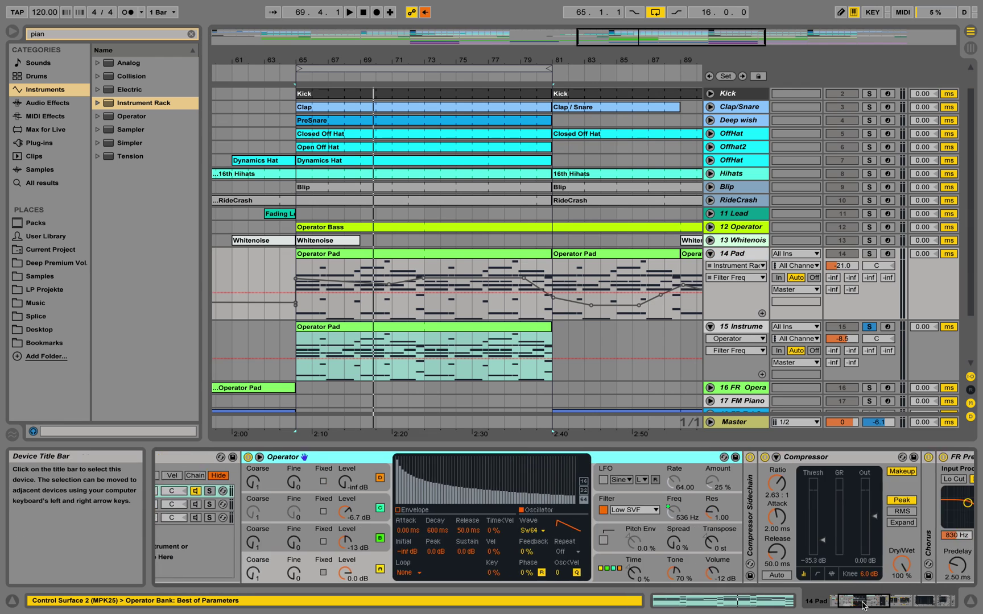
left_click_drag(863, 605, 887, 606)
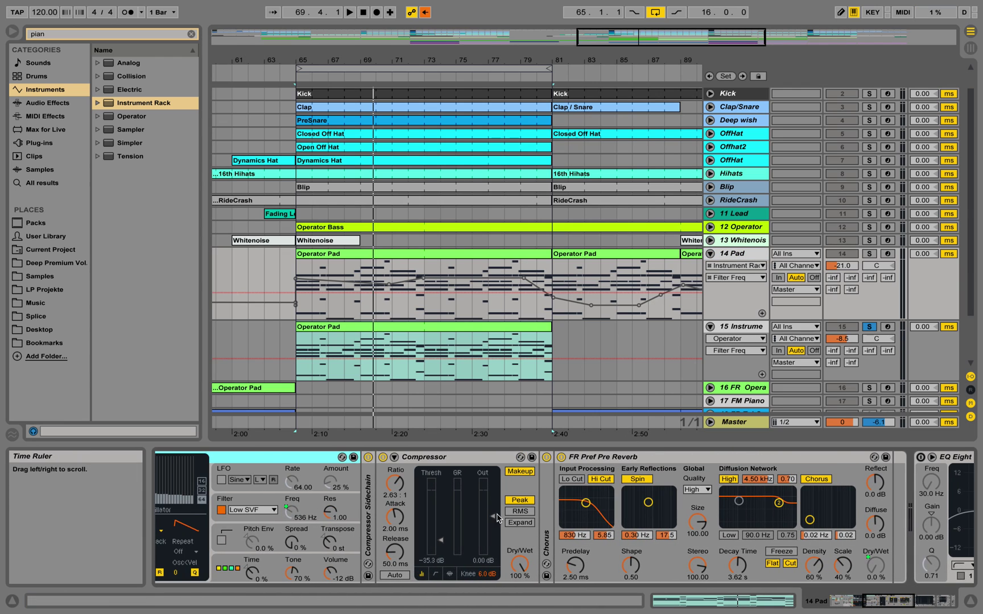
double_click(548, 508)
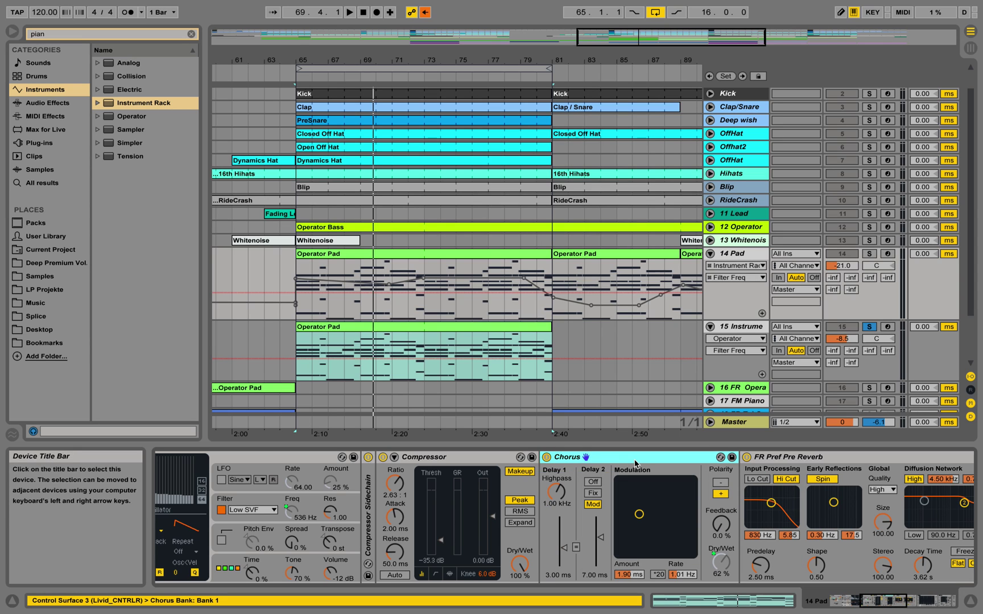
left_click(496, 458)
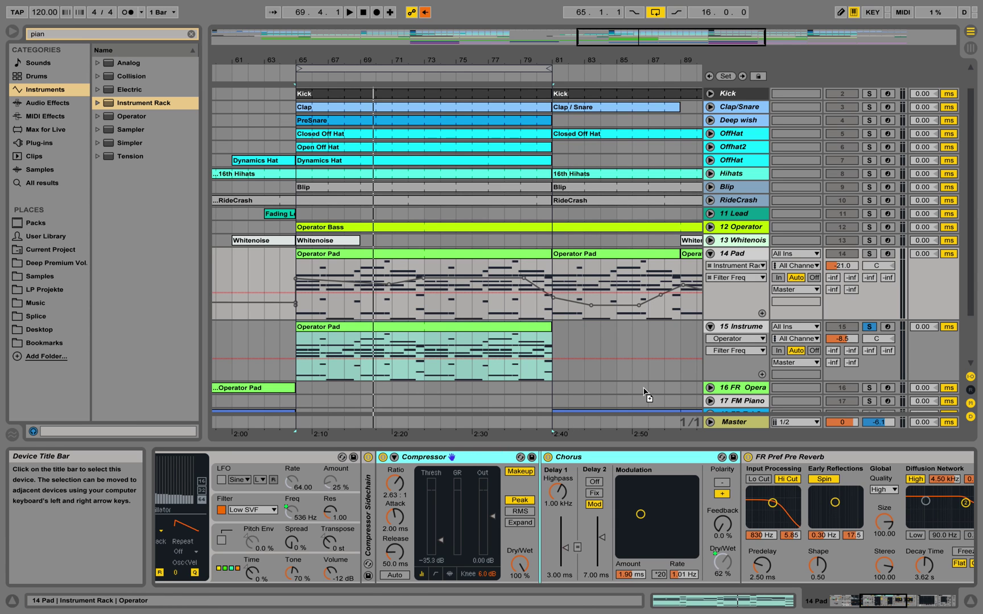
left_click(654, 364)
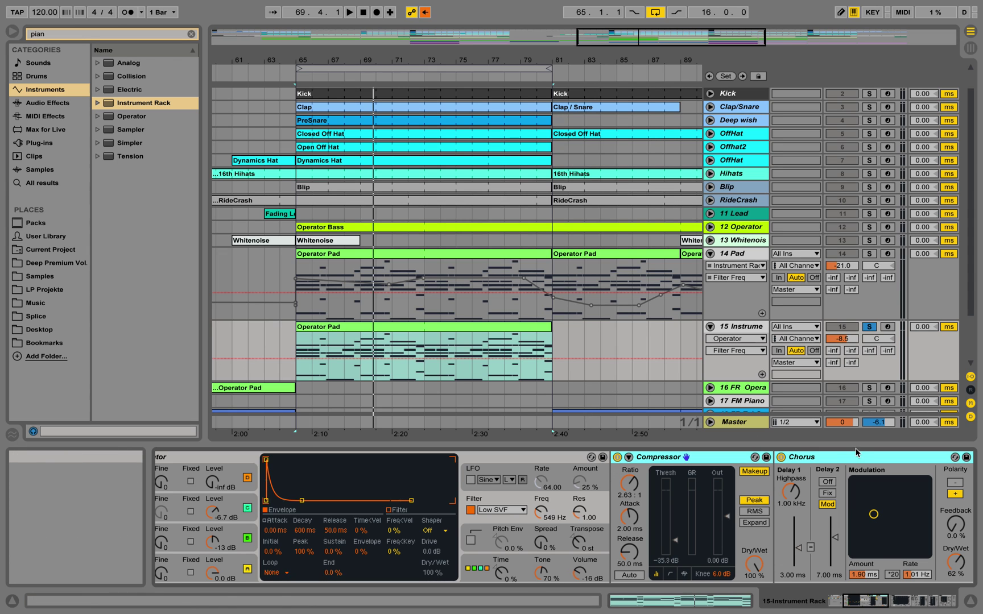
Play track 15's Operator Pad clip, lower the Operator chain to -3.7 dB, then stop
left_click(339, 326)
key("space")
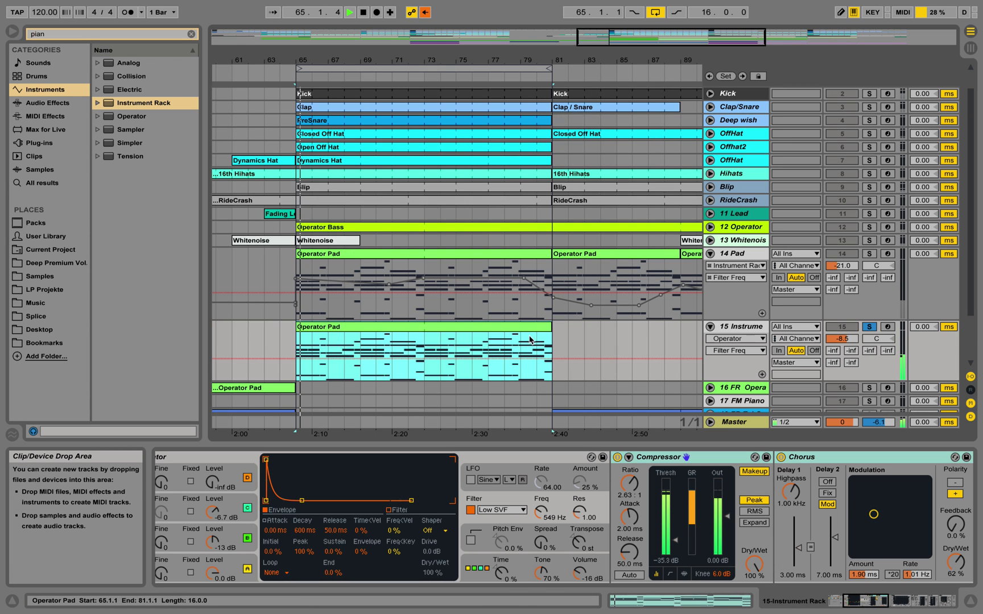
left_click(894, 603)
left_click_drag(895, 603, 846, 597)
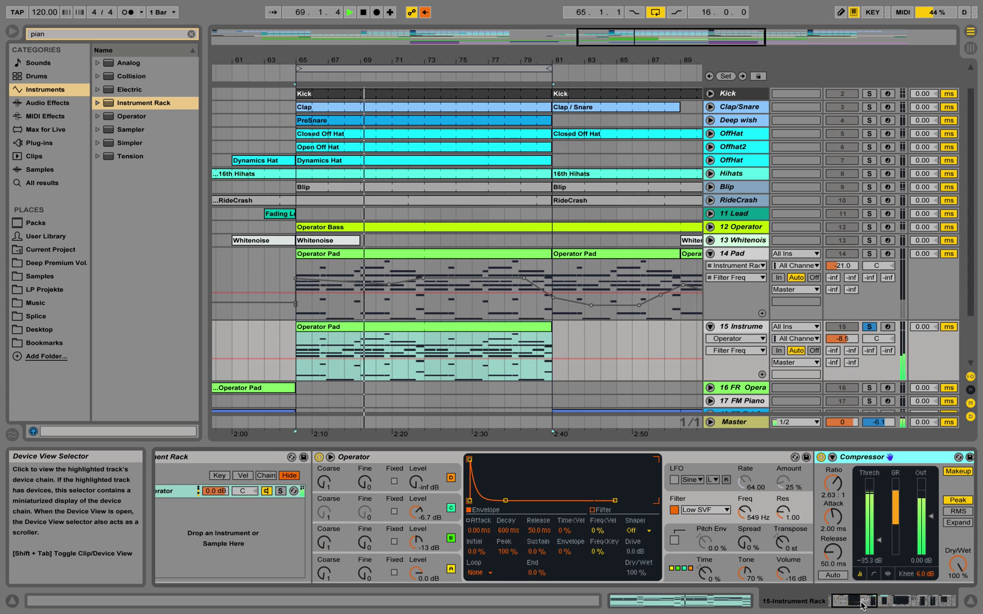
left_click_drag(853, 601, 851, 600)
left_click_drag(277, 491, 277, 500)
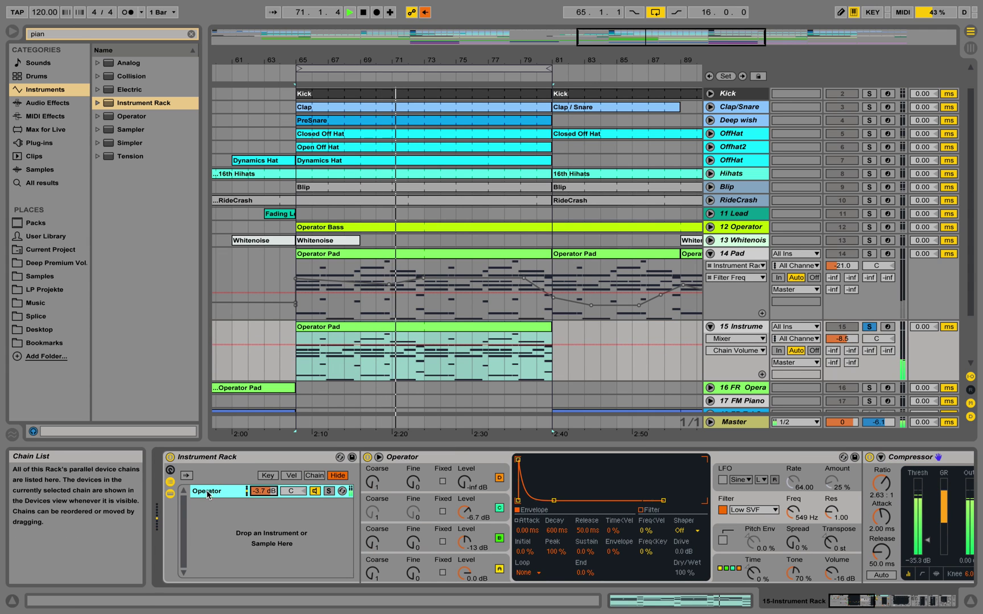
key("space")
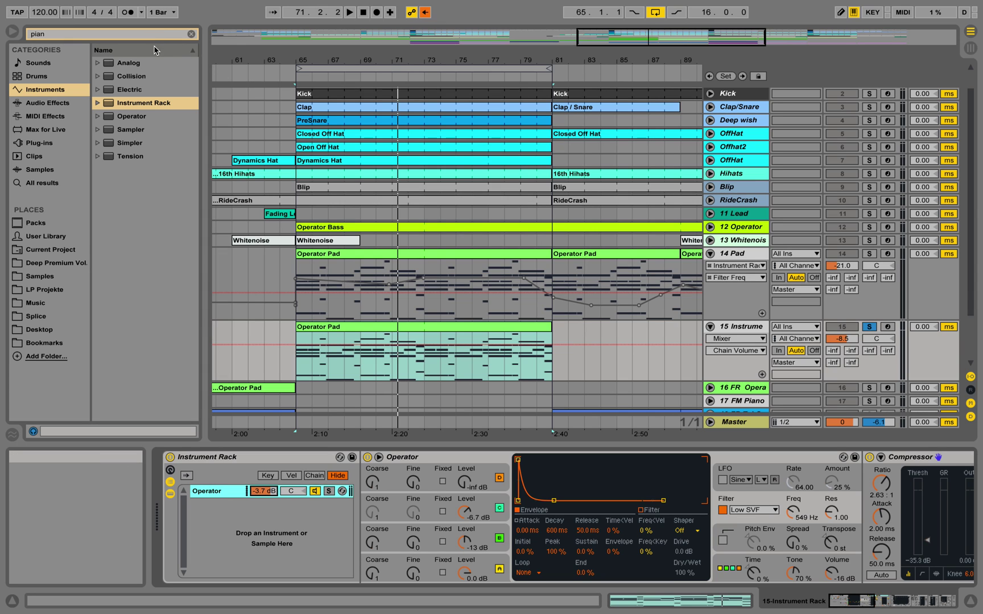
Search the browser for 'piano' and preview the Grand Piano Stretch Mellow and Equal Production presets
left_click(35, 222)
left_click(112, 35)
key("BackSpace")
key("BackSpace")
type("piano")
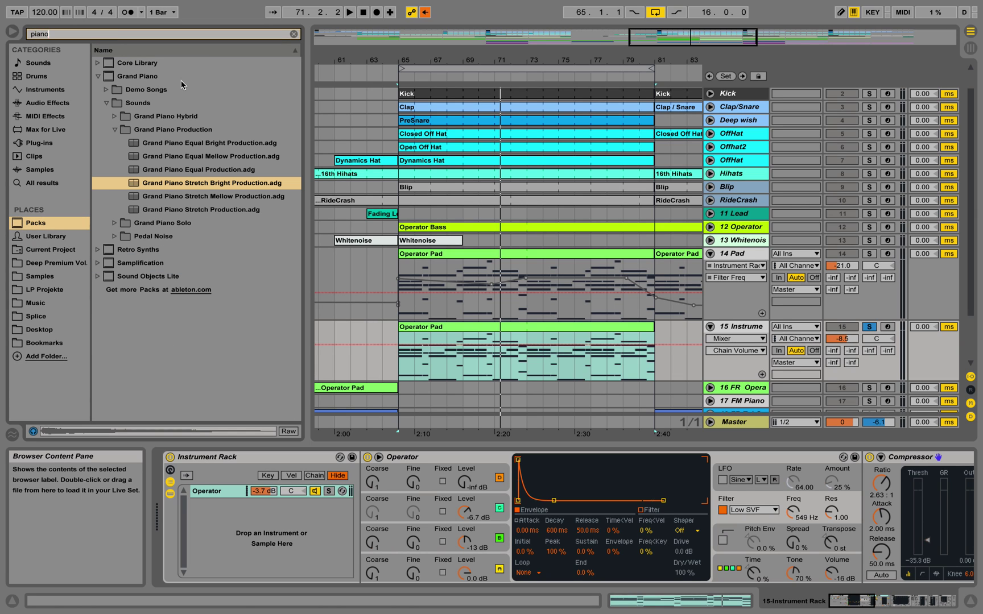
left_click(228, 196)
left_click(231, 143)
left_click(237, 171)
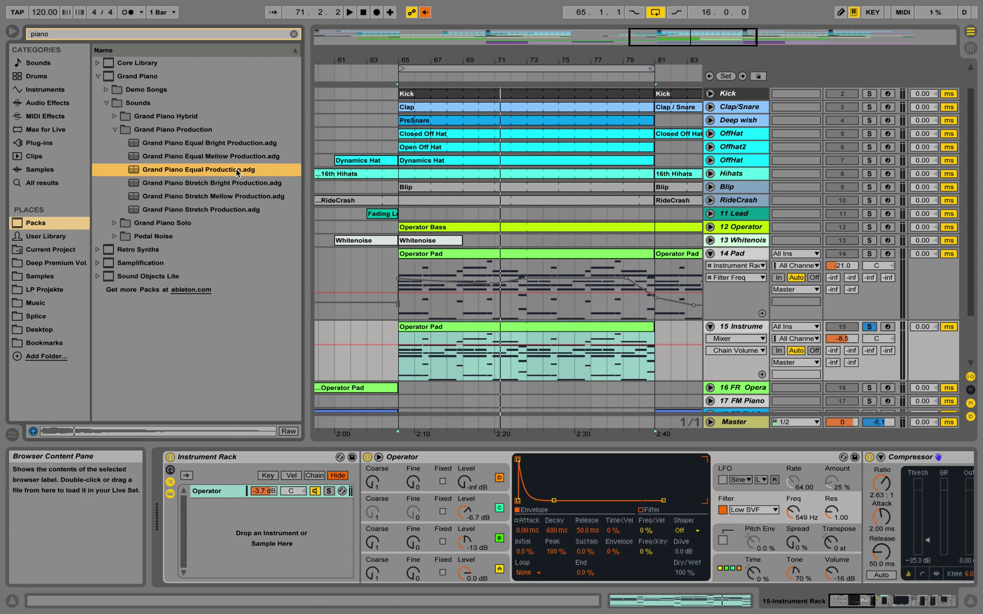
Add Grand Piano Stretch Mellow Production as a new chain in the Instrument Rack
left_click(246, 210)
left_click(254, 200)
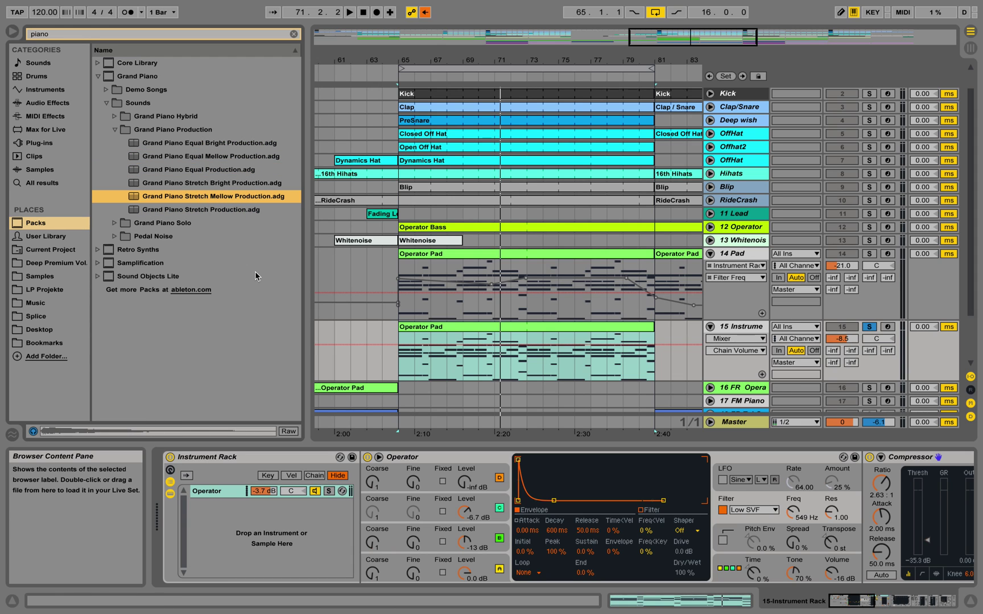
left_click_drag(270, 426, 272, 504)
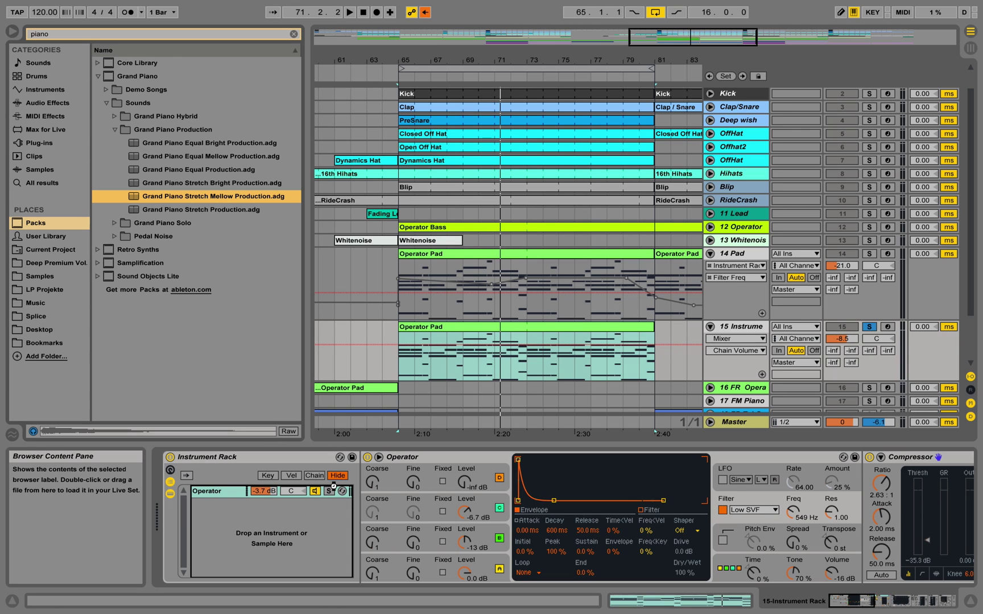
left_click_drag(309, 487, 307, 481)
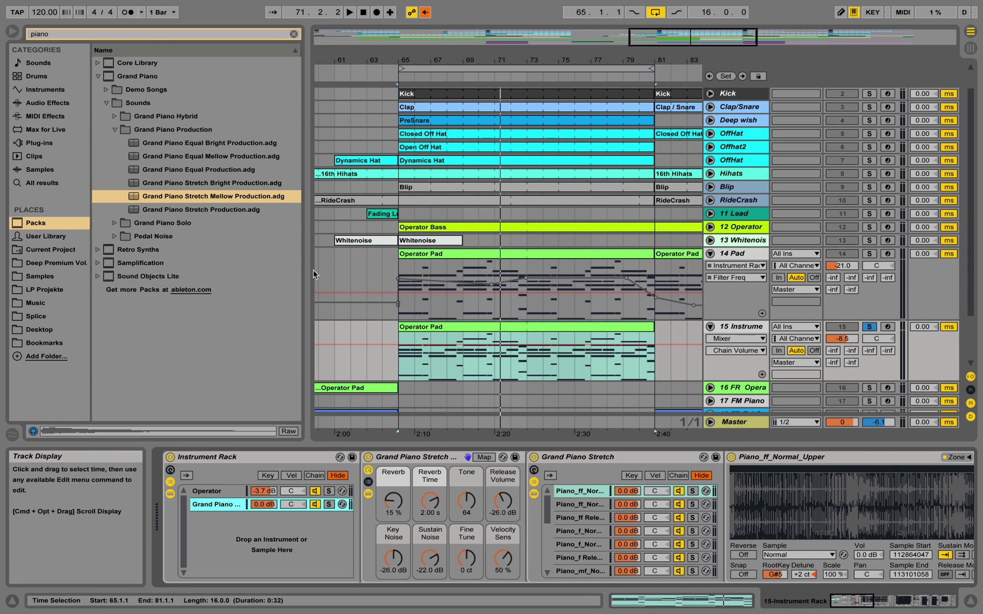
Search 'mallet' and add Orchestral Mallets' Vibraphone preset as a new rack chain
left_click(294, 34)
type("mallet")
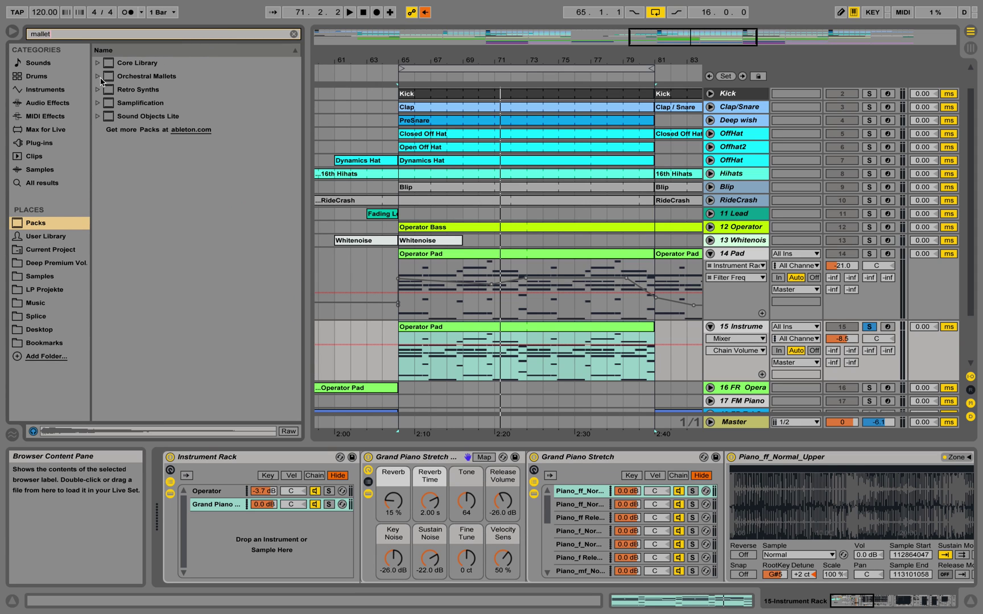
left_click(97, 76)
left_click(106, 103)
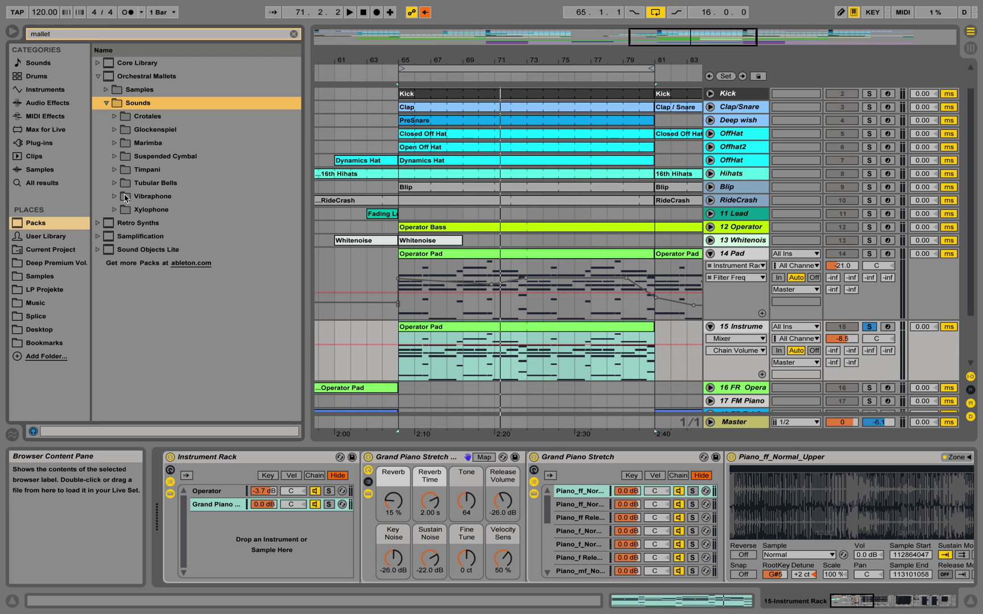
left_click(121, 196)
key("Down")
key("Down")
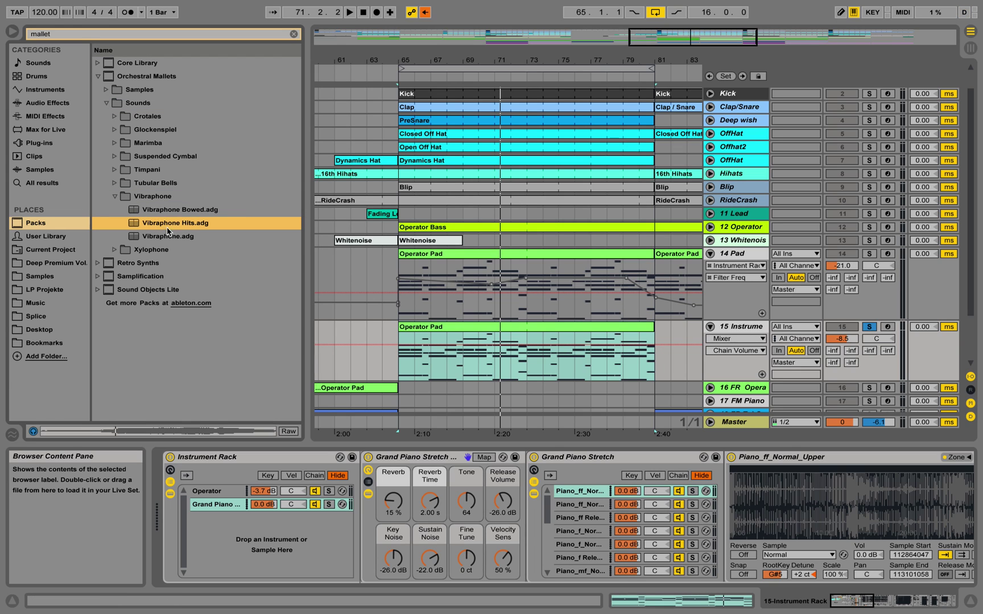
key("Down")
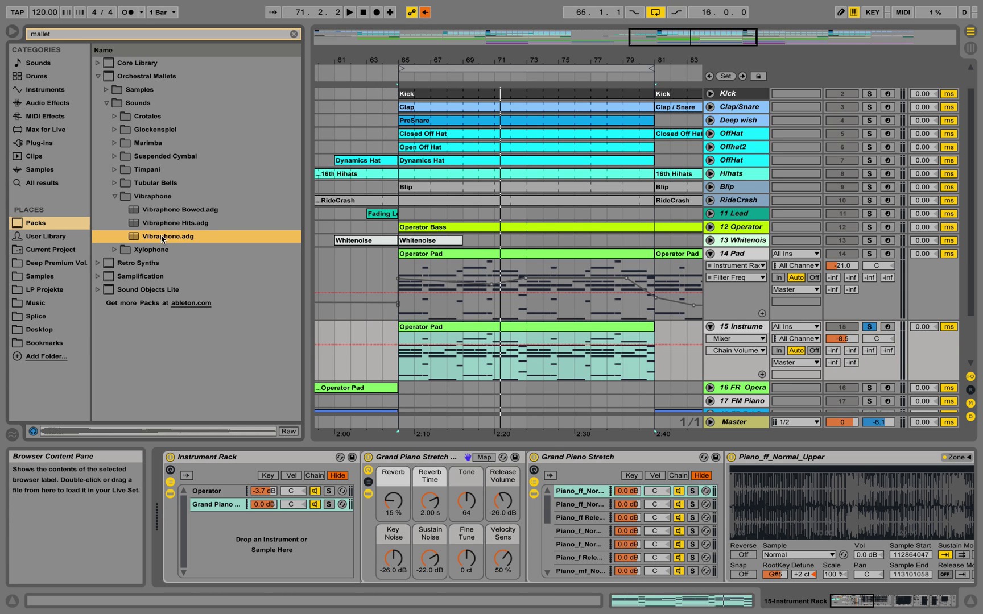
left_click_drag(290, 489, 261, 541)
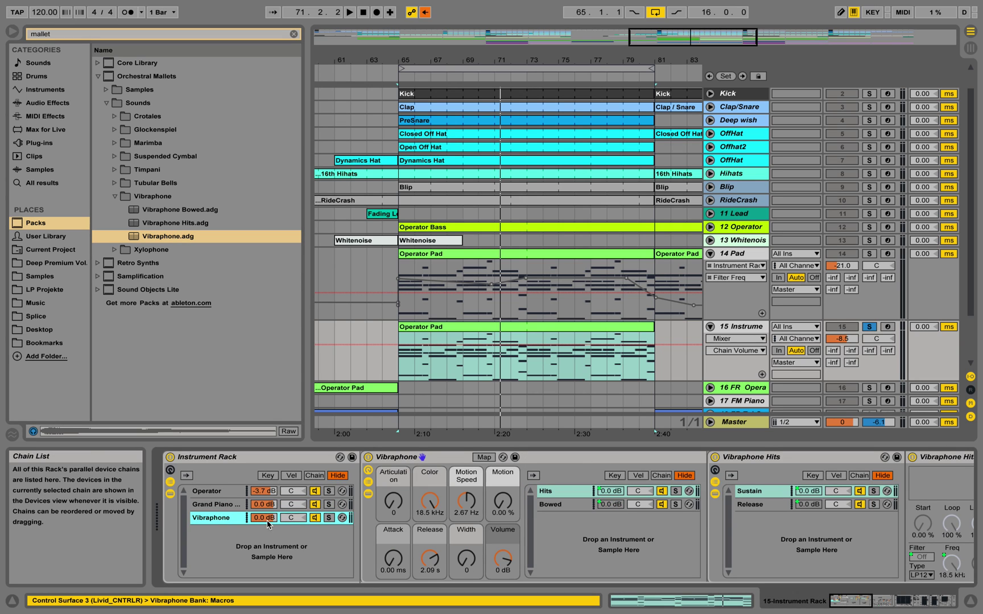
Check the Grand Piano and Vibraphone chains' devices and switch the Vibraphone chain on
left_click(316, 506)
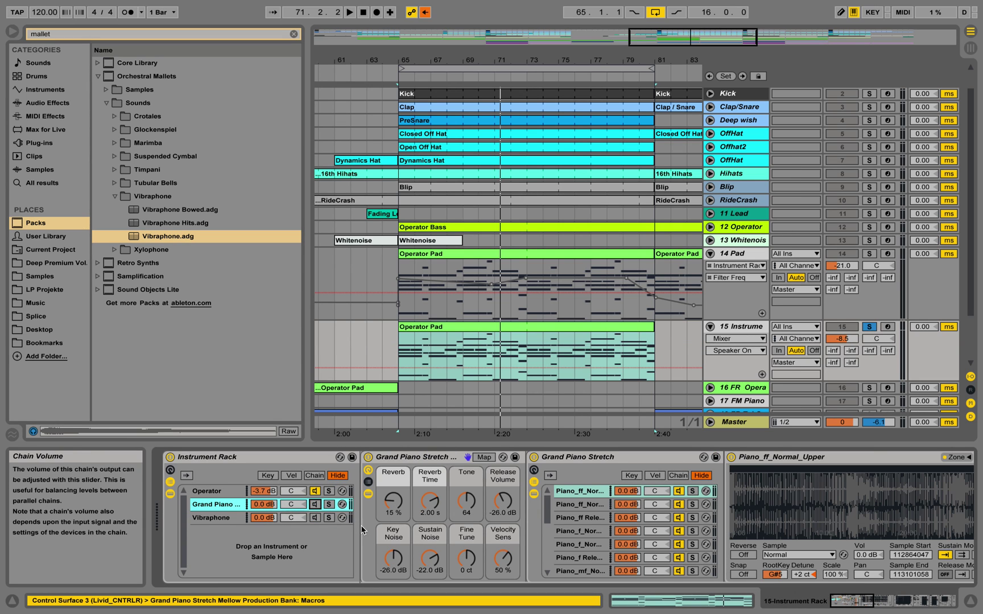
left_click(323, 522)
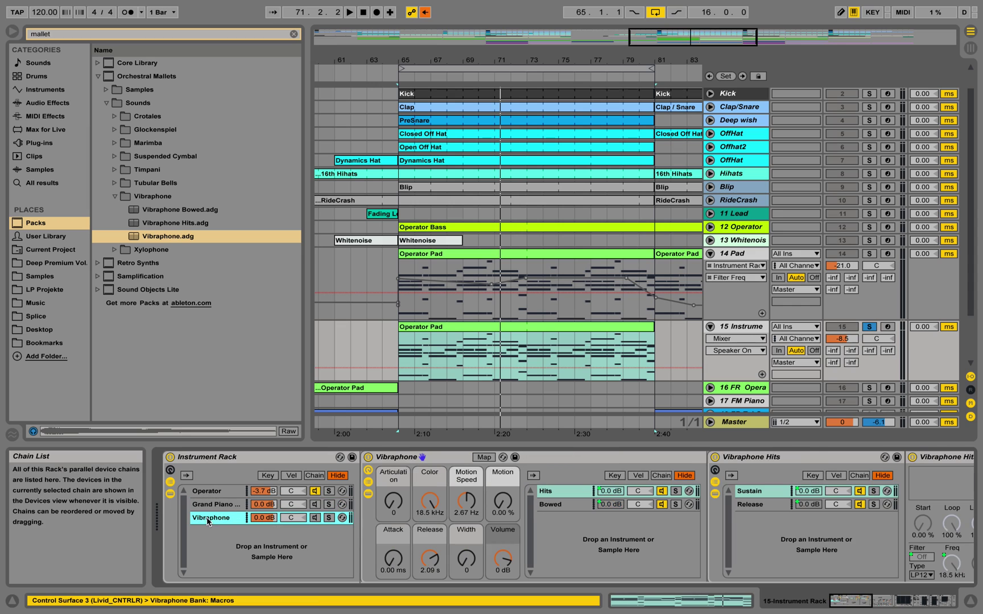
left_click(316, 518)
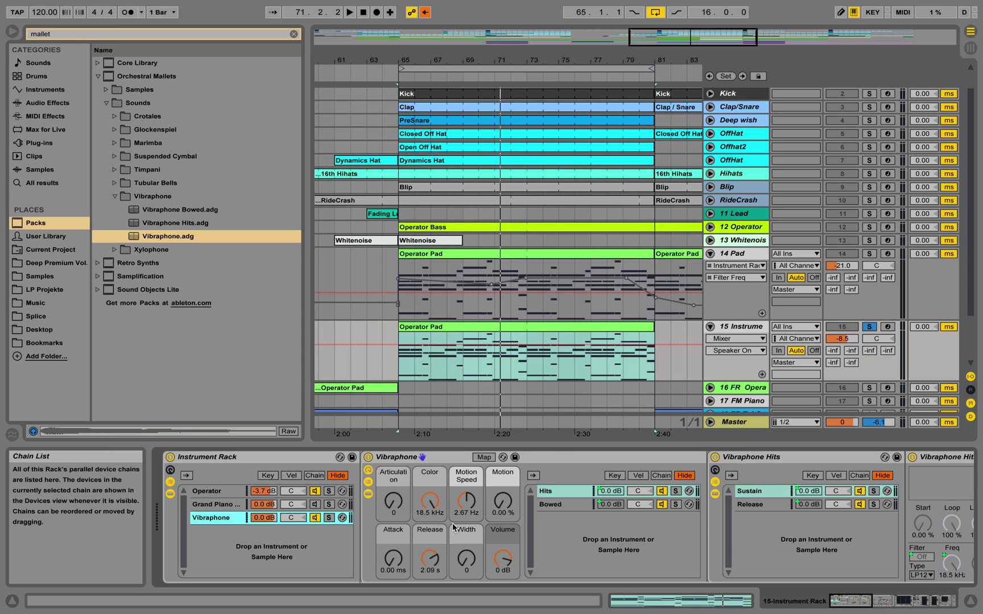
left_click(219, 505)
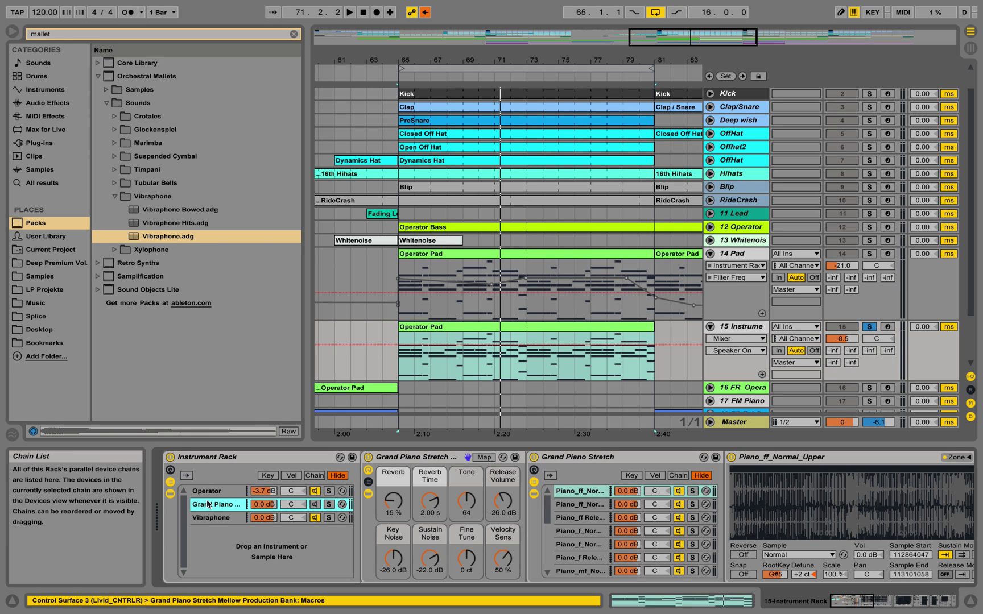
left_click(205, 492)
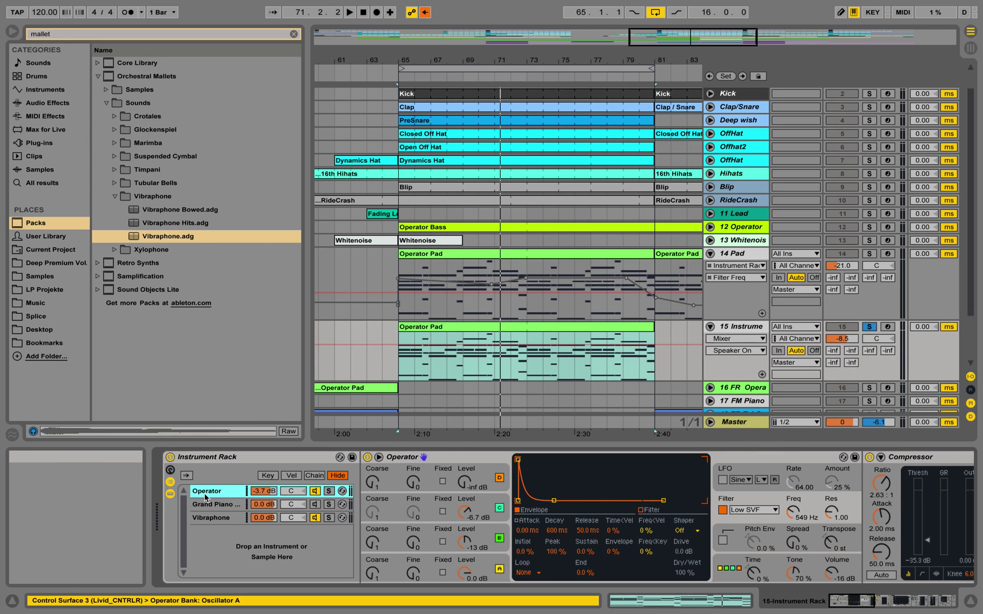
left_click(879, 608)
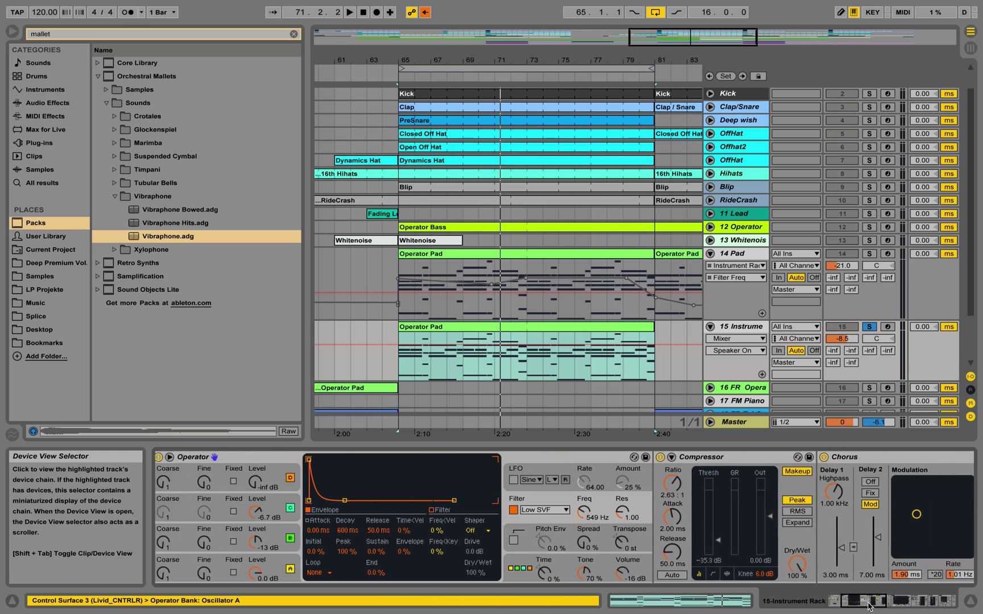
left_click_drag(879, 607, 847, 606)
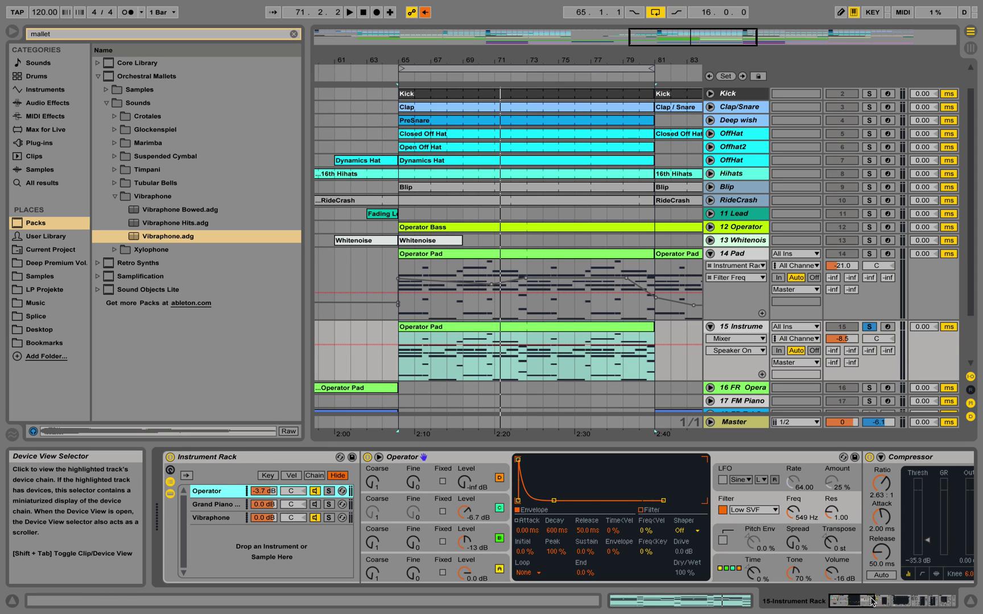
left_click_drag(853, 603, 889, 604)
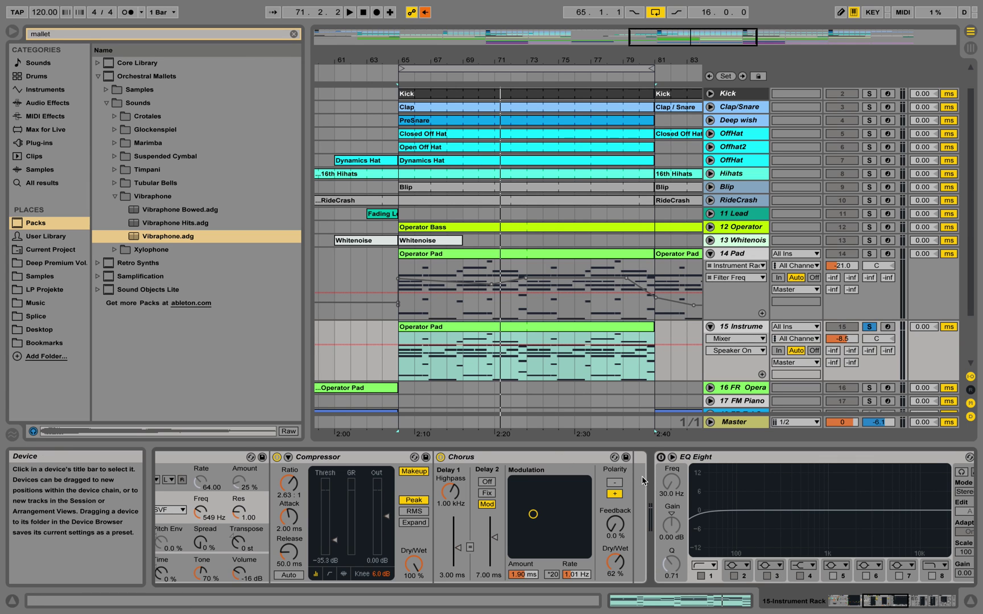
left_click(766, 461)
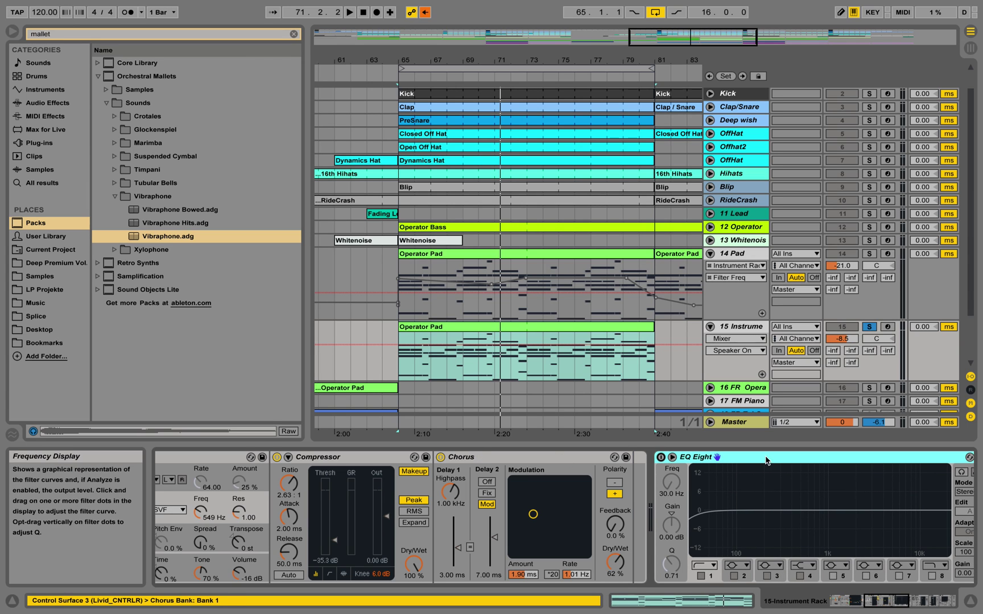
left_click(886, 606)
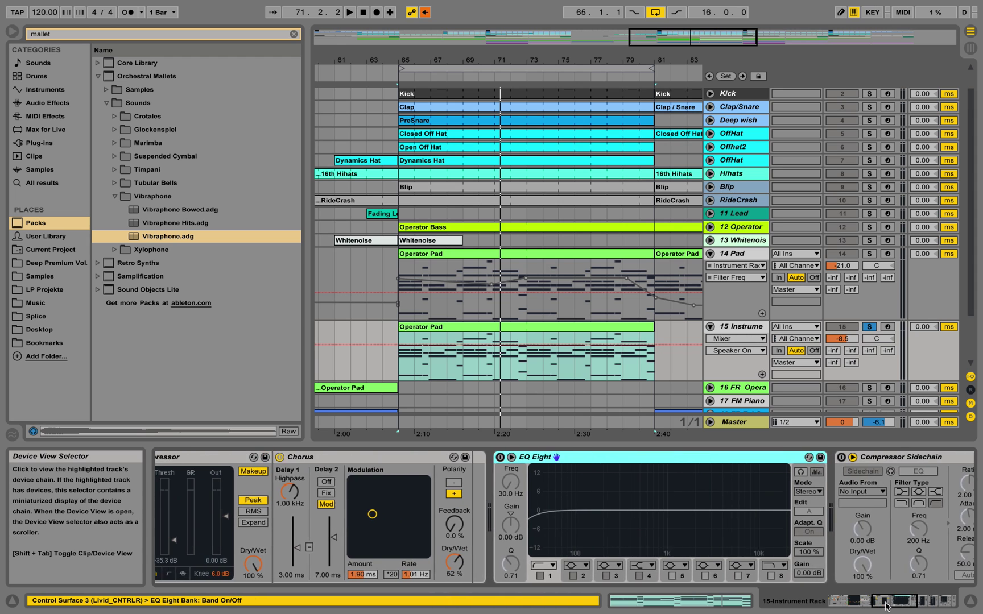
left_click_drag(885, 606, 837, 602)
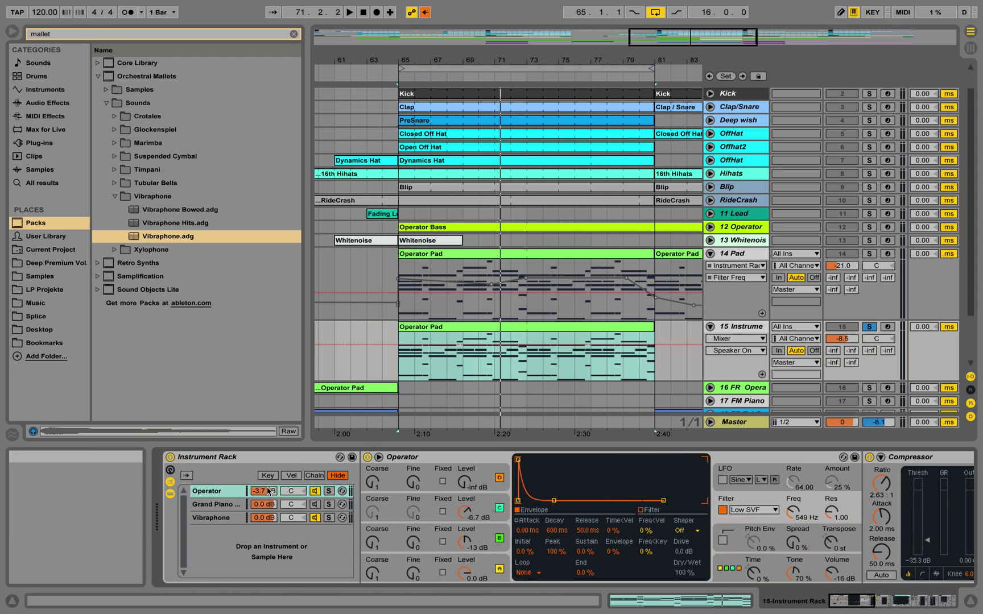
left_click(170, 492)
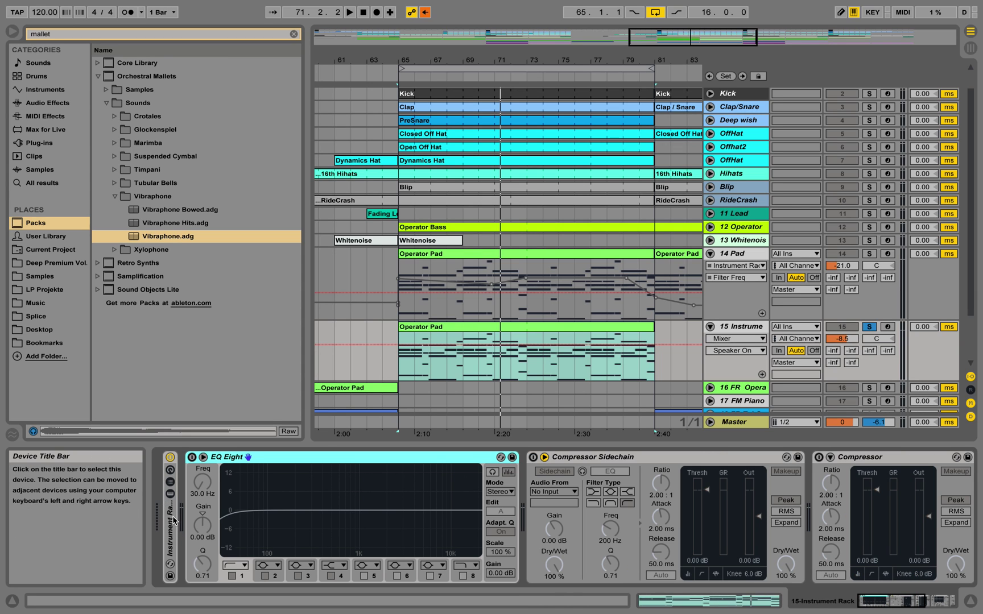
left_click(170, 494)
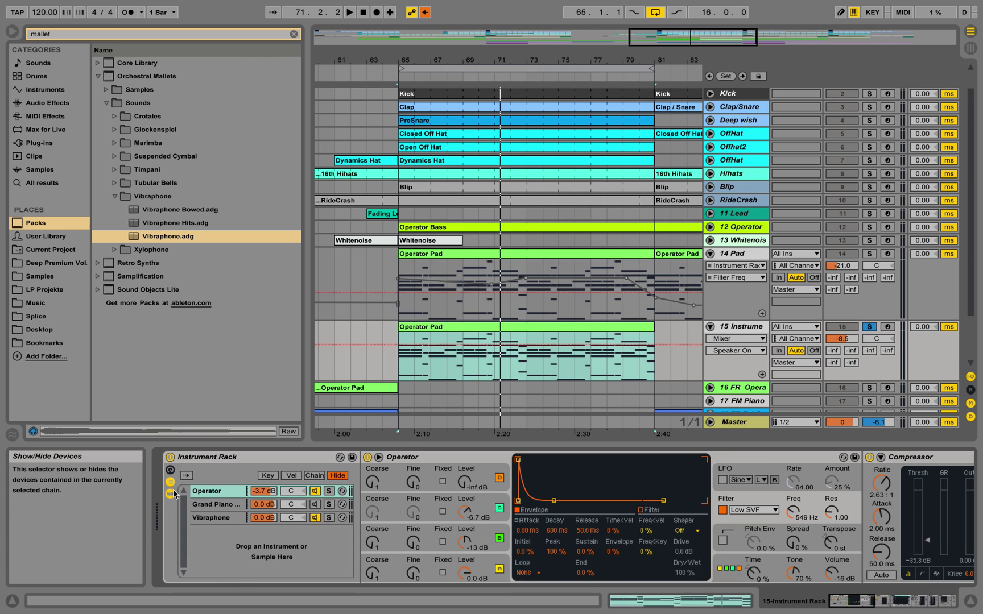
left_click(172, 483)
Lower the Vibraphone chain to -1.5 dB and Operator's filter cutoff to about 208 Hz while playing
left_click(171, 493)
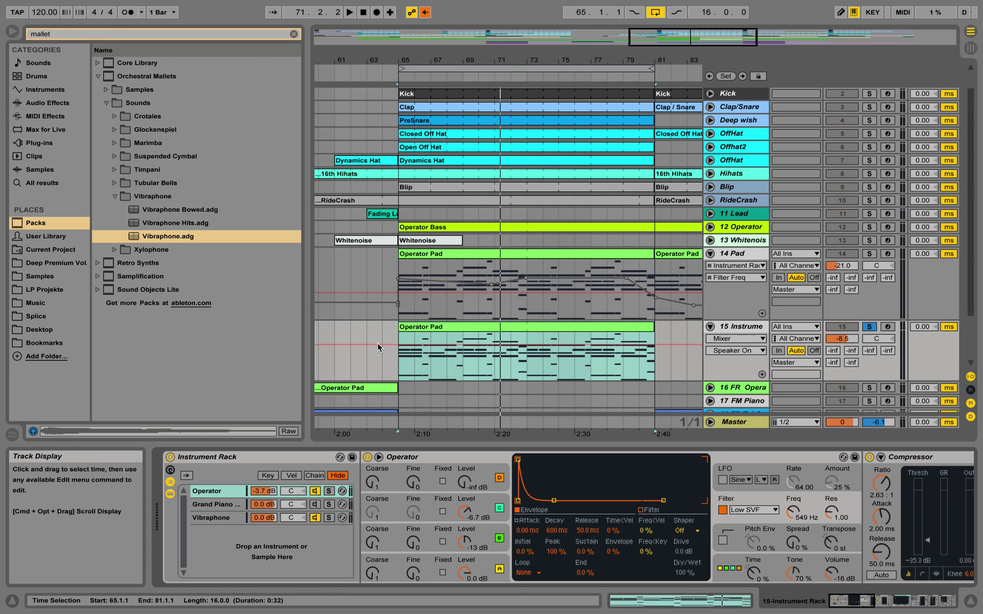
left_click_drag(267, 521, 258, 523)
key("space")
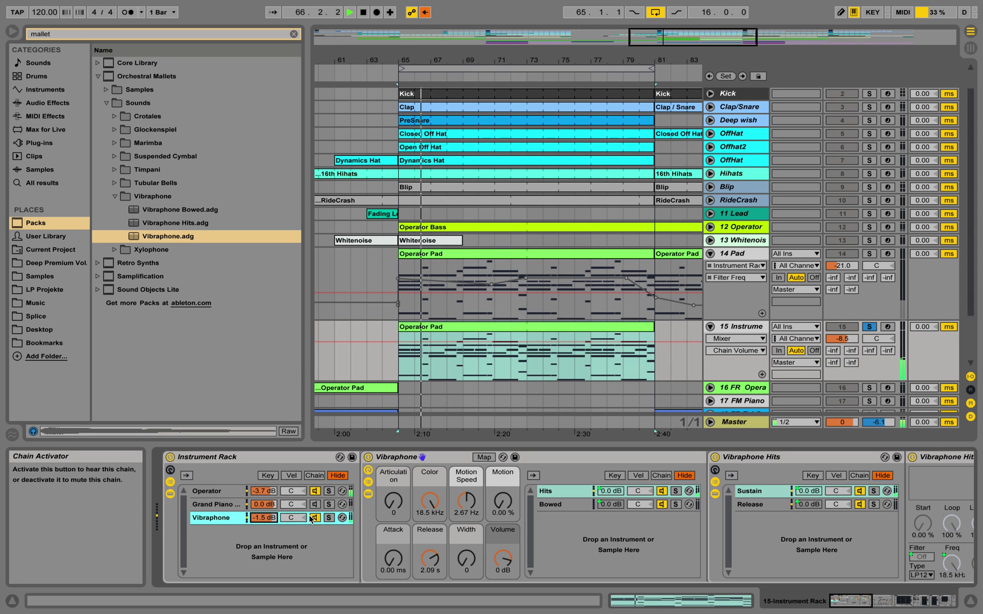
left_click(279, 493)
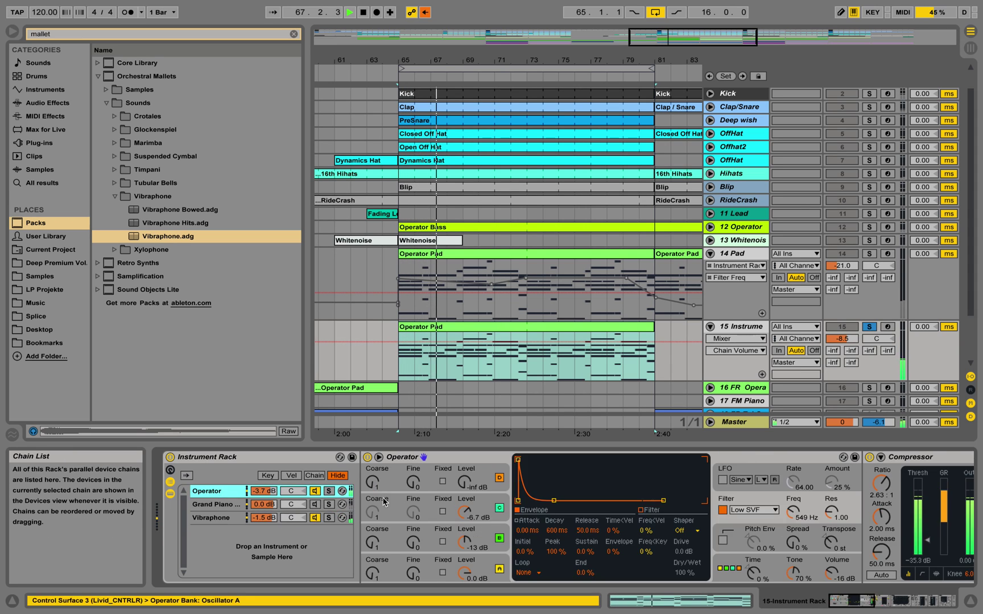
left_click_drag(792, 512, 793, 536)
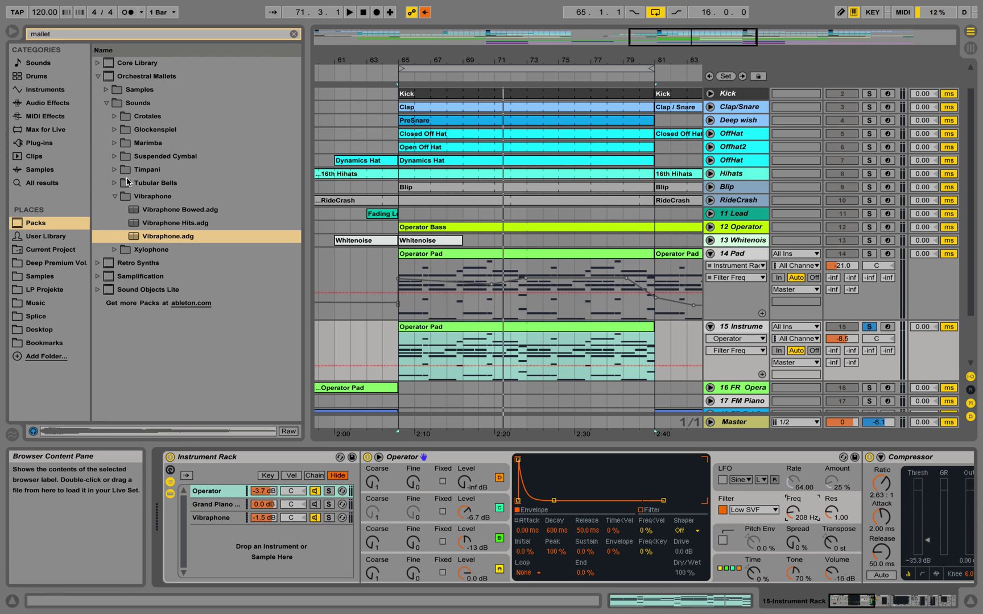
Preview the Marimba presets and add the plain Marimba preset as a new rack chain
left_click(115, 144)
left_click(149, 156)
left_click(166, 169)
left_click(180, 197)
left_click(187, 183)
key("Down")
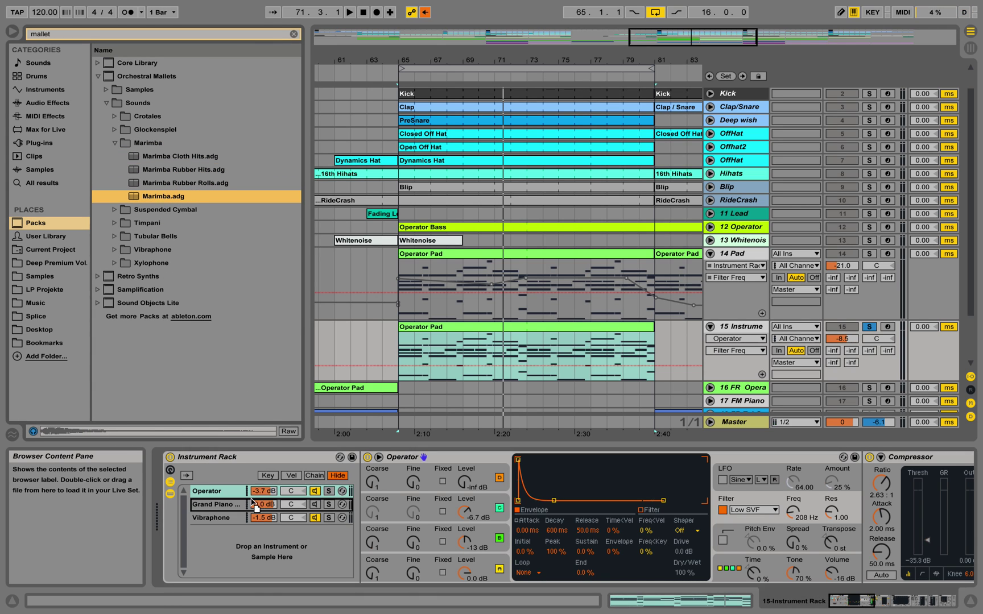
left_click_drag(250, 501, 235, 533)
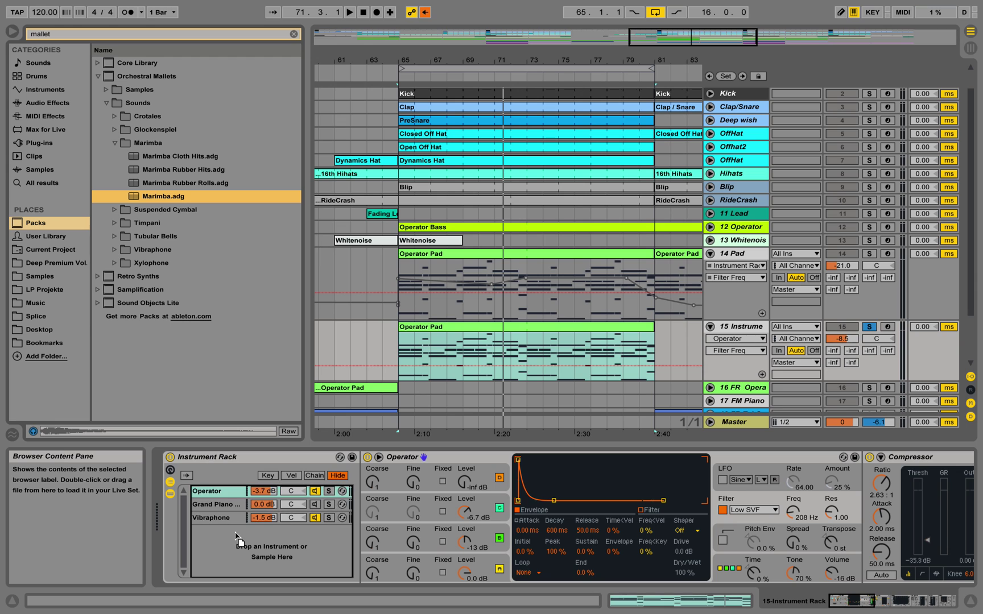
left_click_drag(303, 519, 298, 514)
Audition the rack and turn the Operator chain down to -15.2 dB
left_click(280, 521)
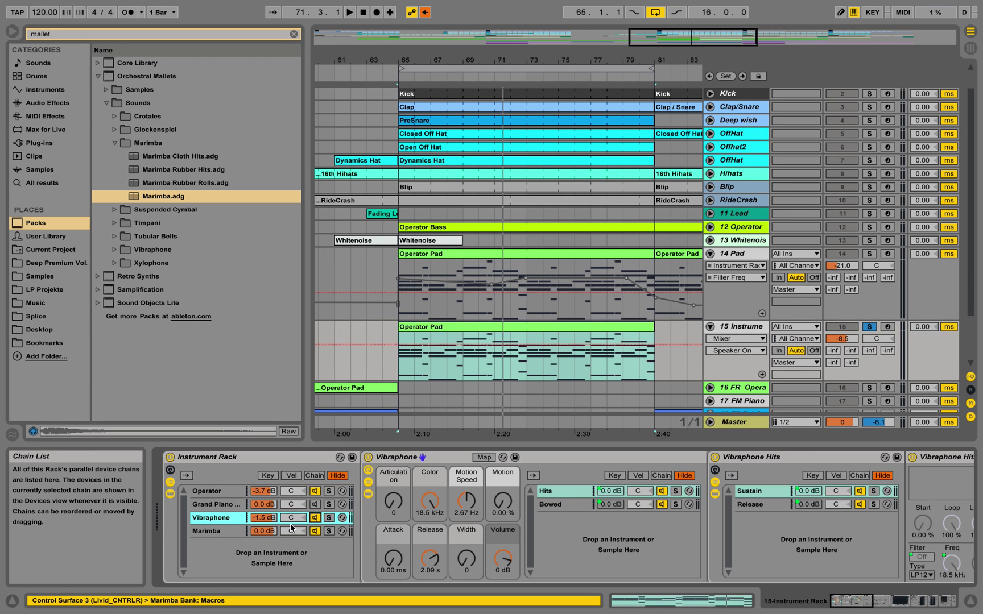
key("space")
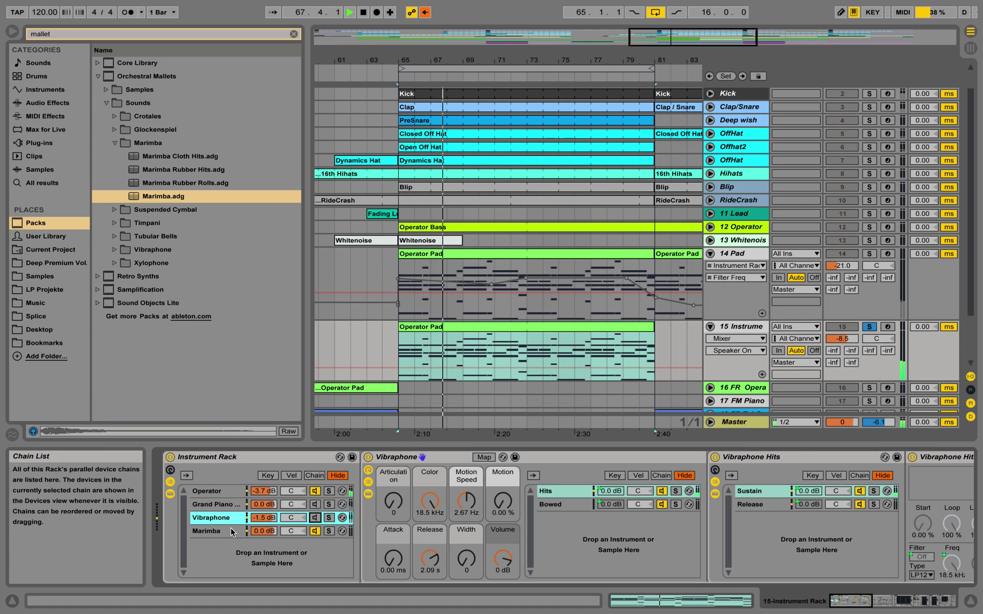
left_click(278, 533)
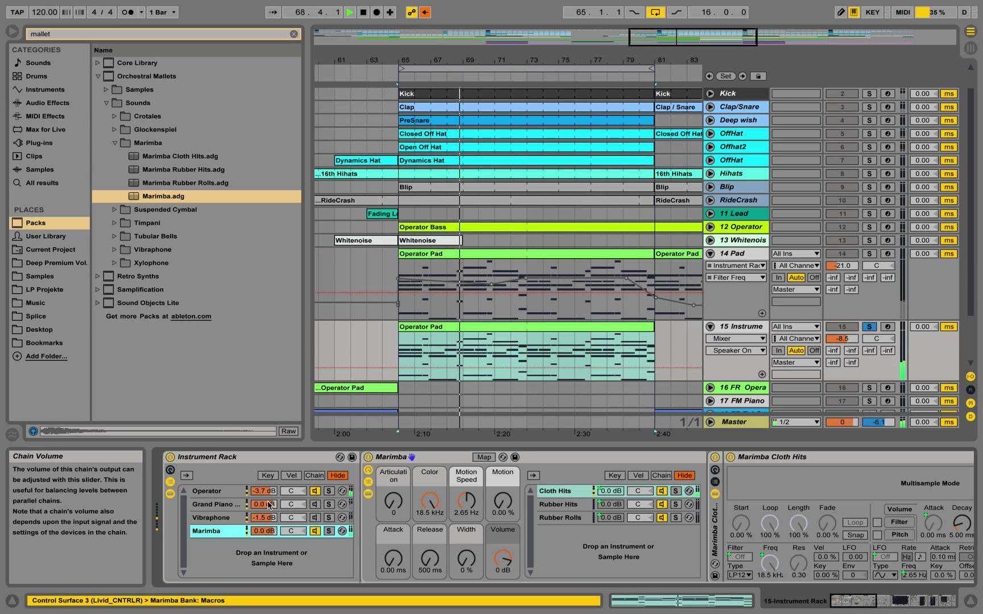
left_click_drag(263, 491, 263, 522)
left_click(207, 531)
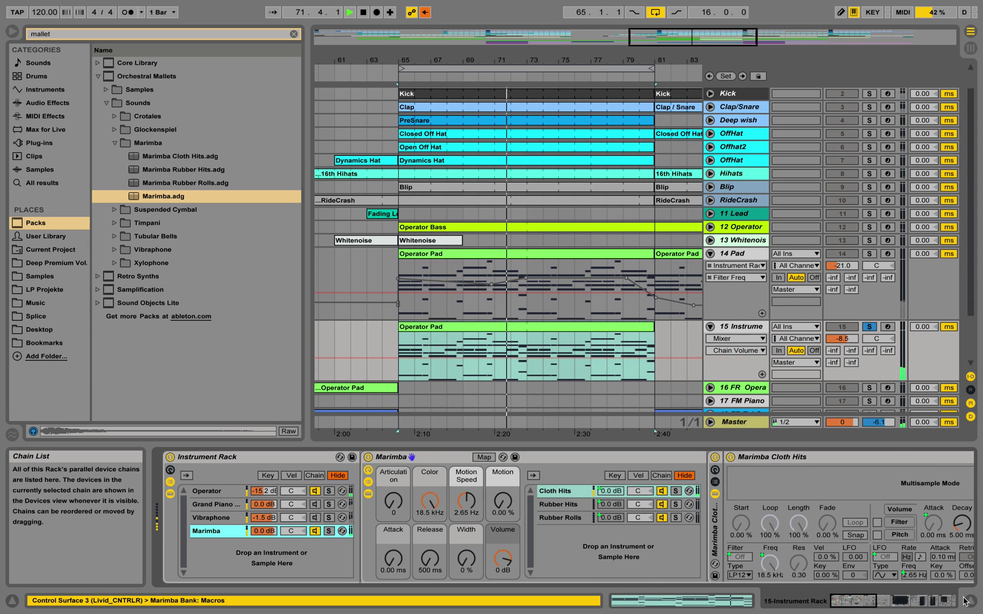
left_click(891, 606)
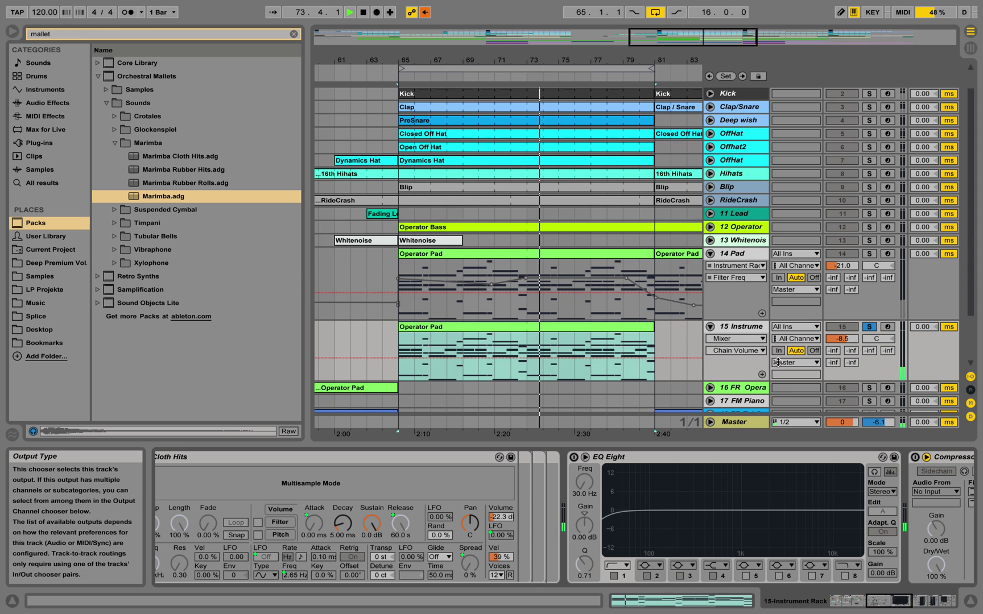
Select the FR Pref Pre Reverb on the 14 Pad track
left_click(744, 255)
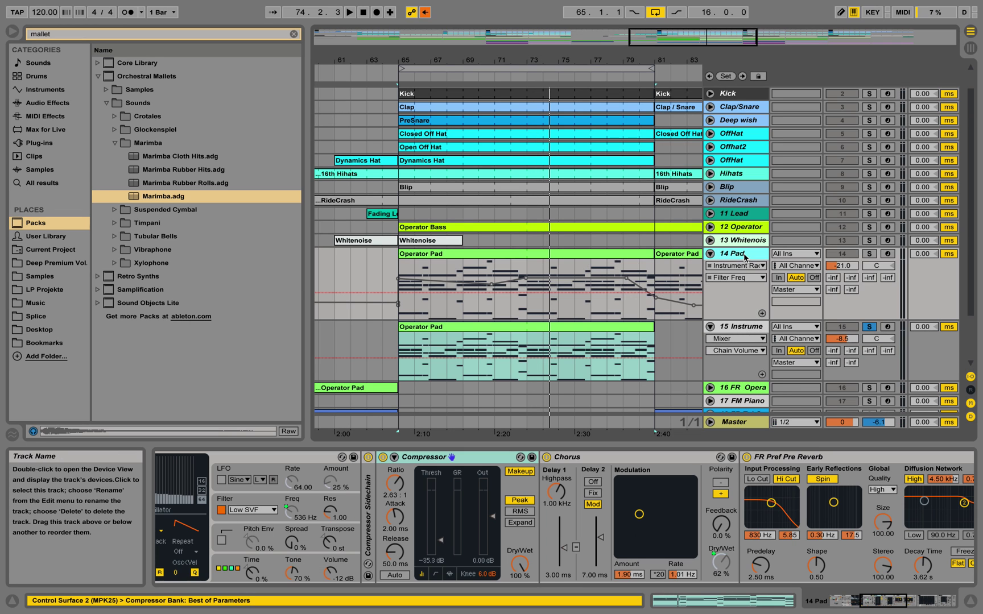
left_click(790, 457)
left_click_drag(863, 607, 877, 610)
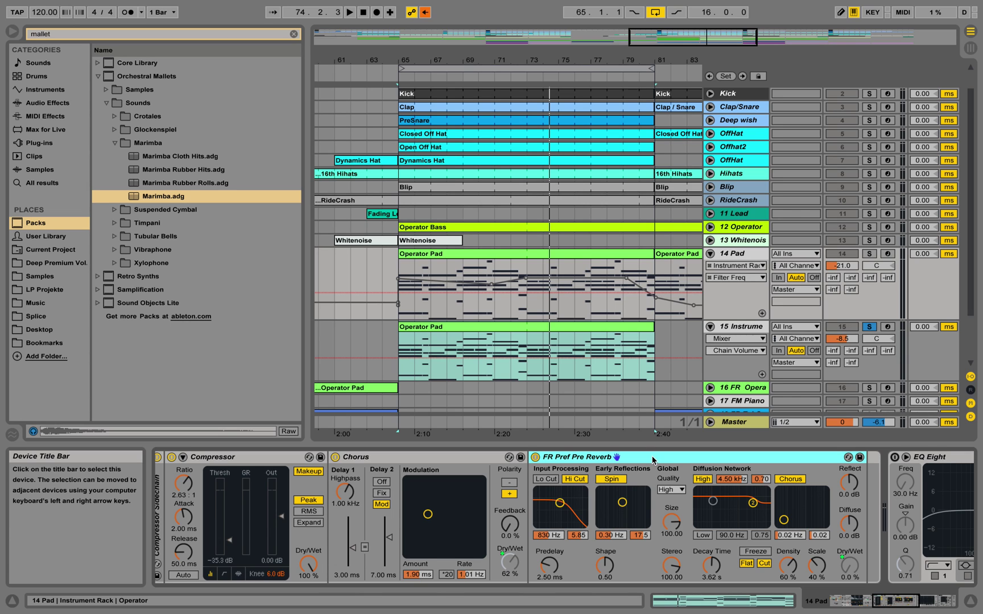
Copy the reverb into track 15 before EQ Eight and set its Dry/Wet to 41 %
left_click(739, 332)
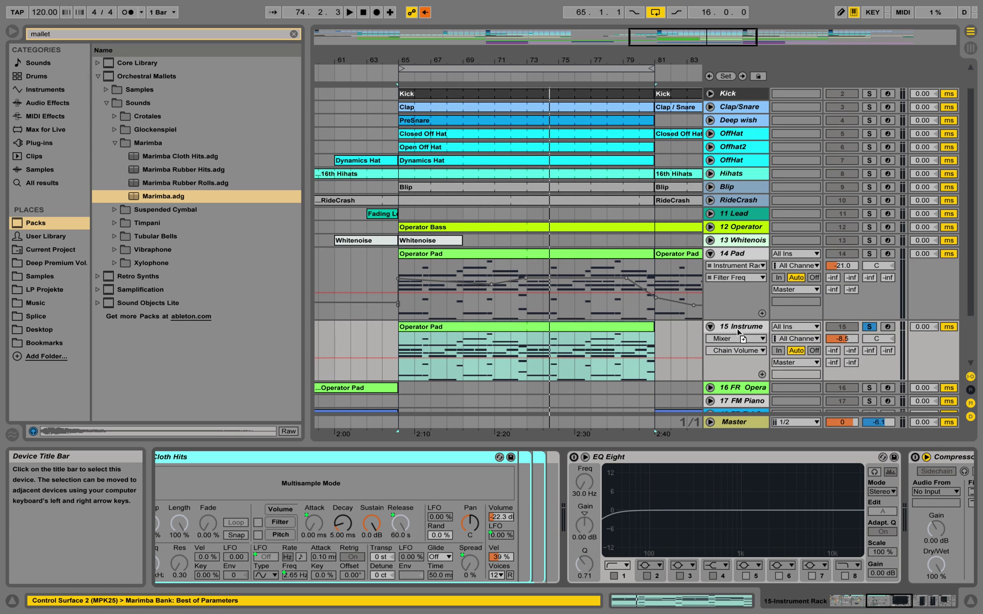
left_click_drag(547, 484, 537, 484)
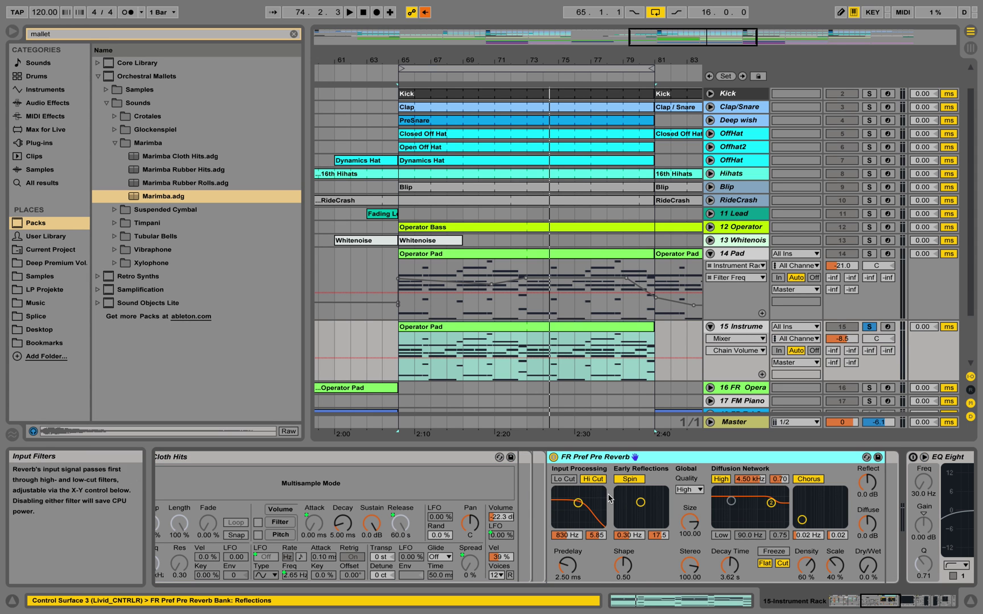
mouse_move(872, 604)
left_mouse_down()
mouse_move(850, 604)
mouse_move(889, 601)
left_mouse_up()
key("space")
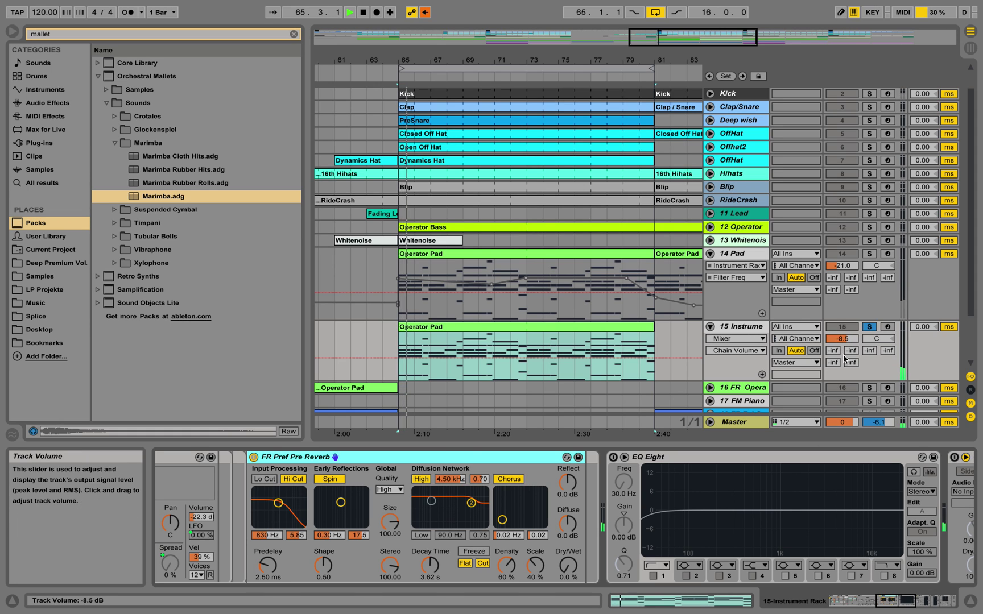
mouse_move(568, 565)
left_mouse_down()
mouse_move(567, 534)
mouse_move(568, 574)
left_mouse_up()
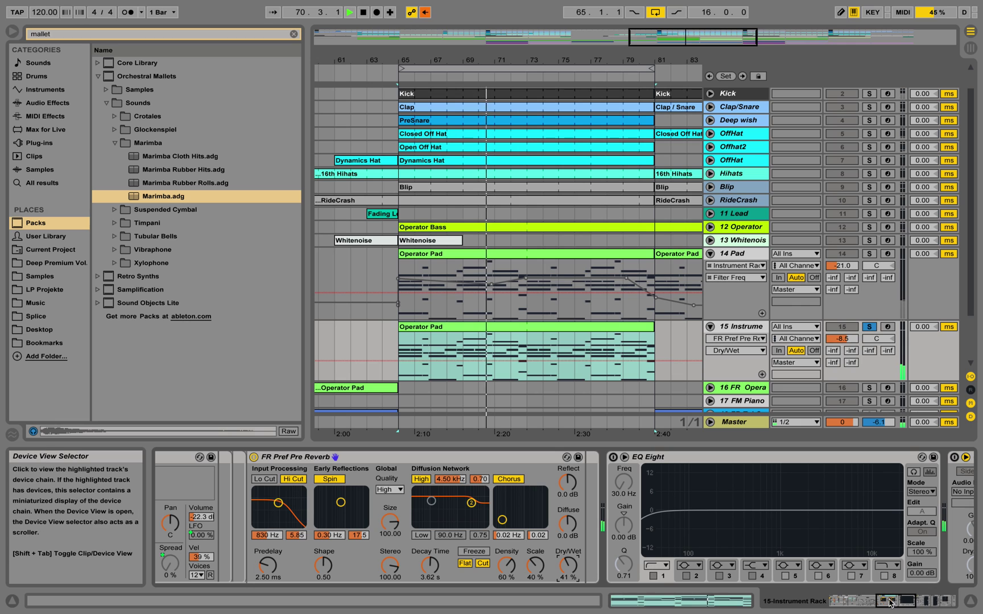
Stop playback and search the Audio Effects for 'simpl' to find Simple Delay
key("space")
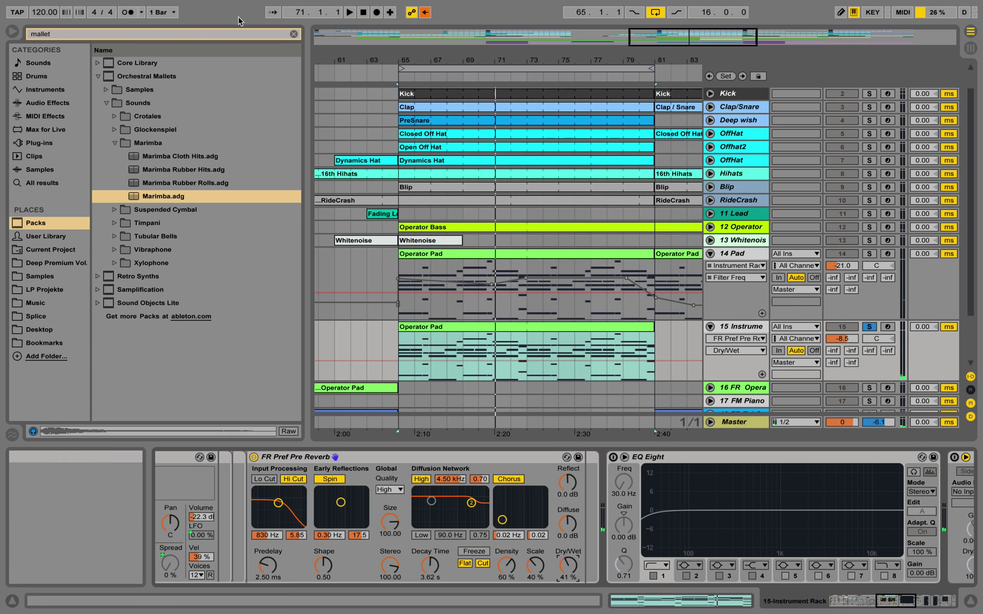
left_click(296, 34)
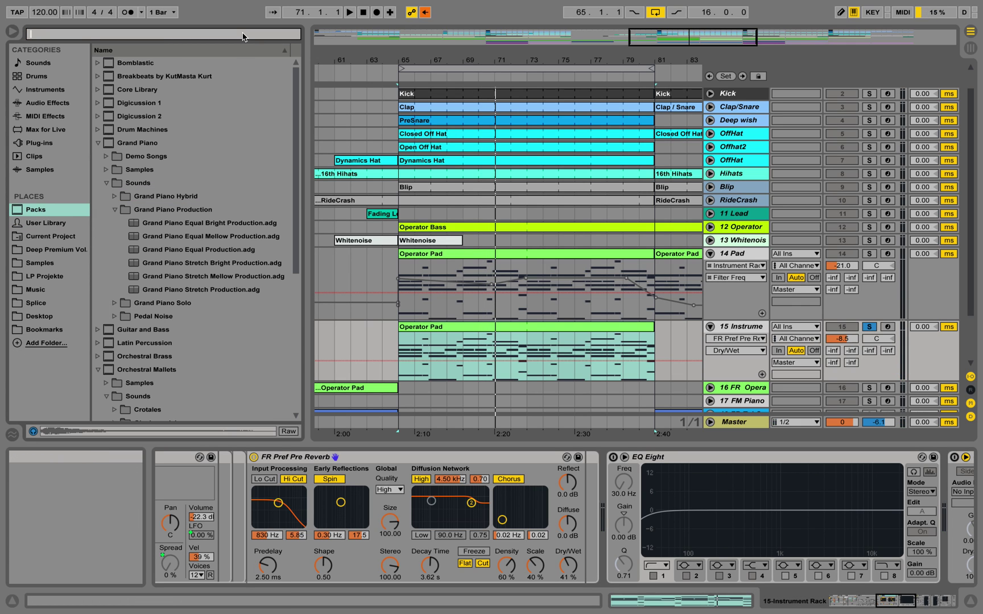
left_click(48, 103)
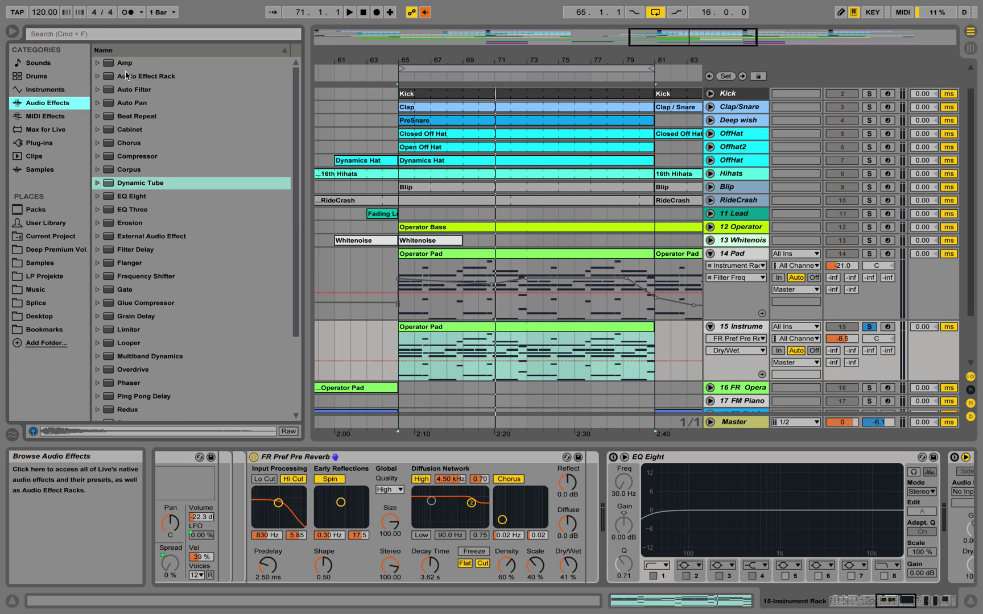
left_click(153, 37)
type("simpl")
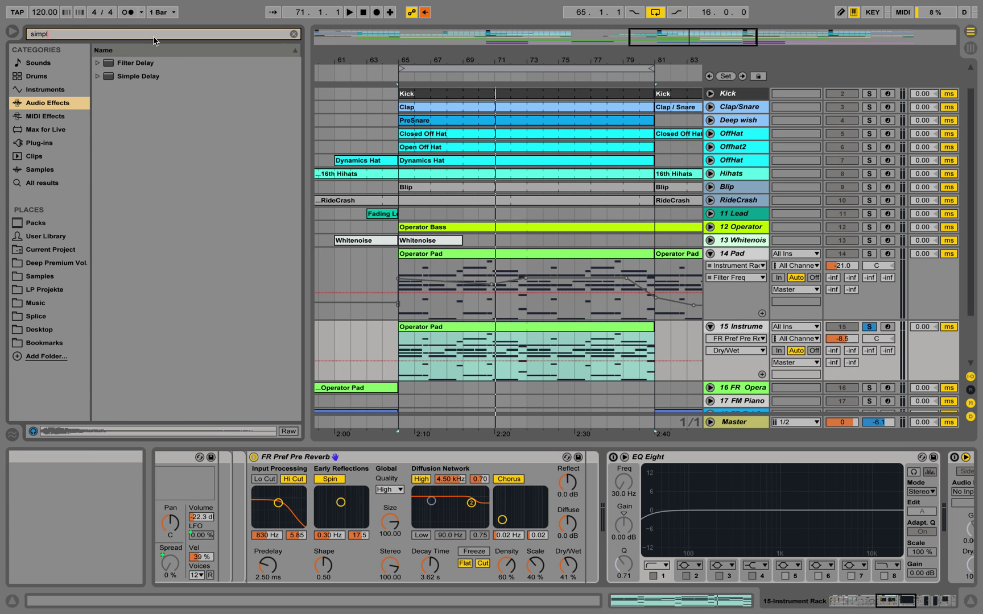
left_click(113, 77)
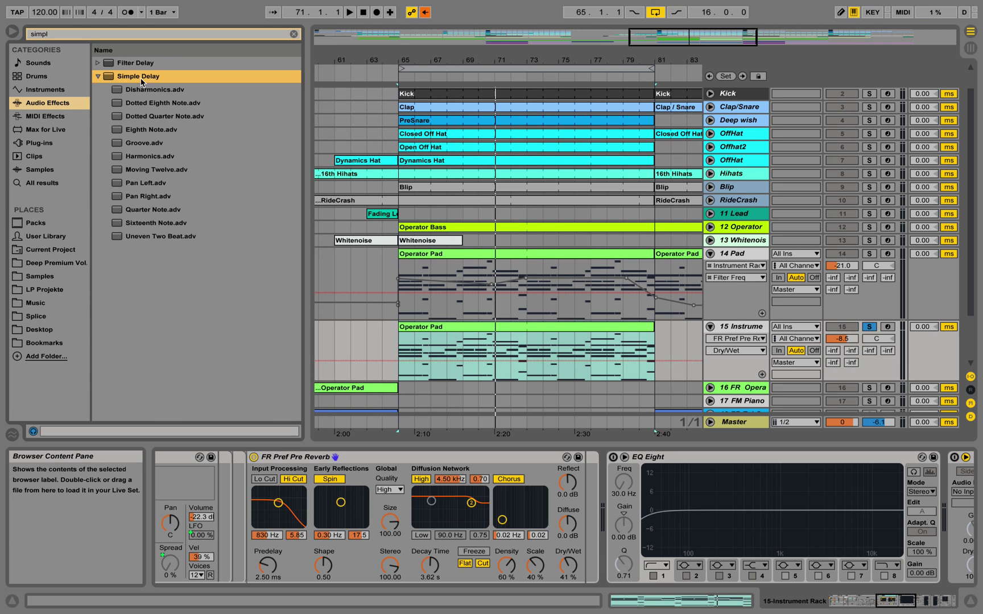
Insert Simple Delay between the reverb and EQ Eight, raising its feedback to about 34 %
left_click_drag(400, 377, 592, 472)
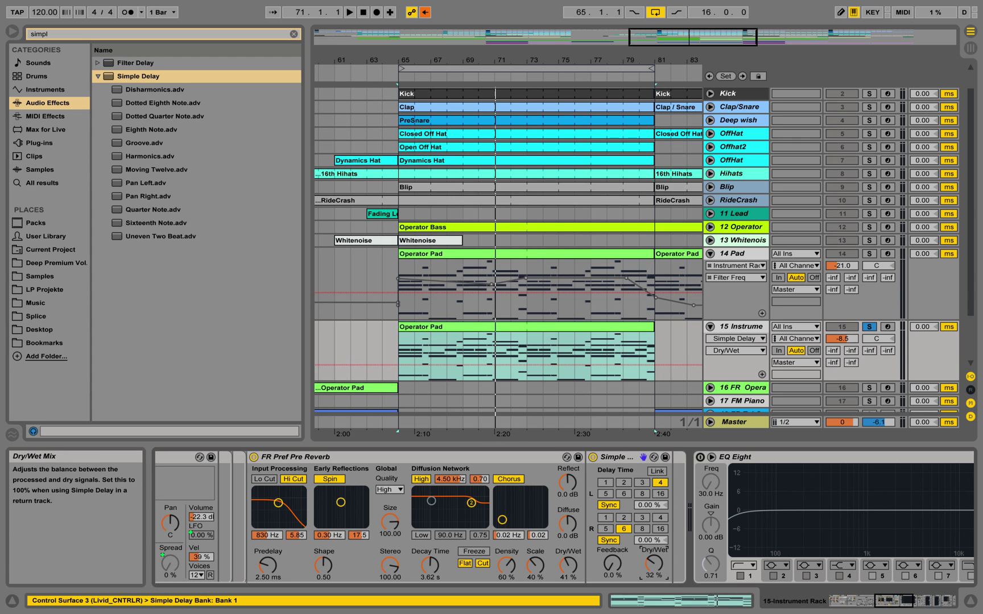
key("space")
left_click_drag(612, 563, 654, 563)
Set the Marimba chain to 3 dB, track 15 to -6.9 dB and the Operator chain to -17.4 dB
left_click(848, 601)
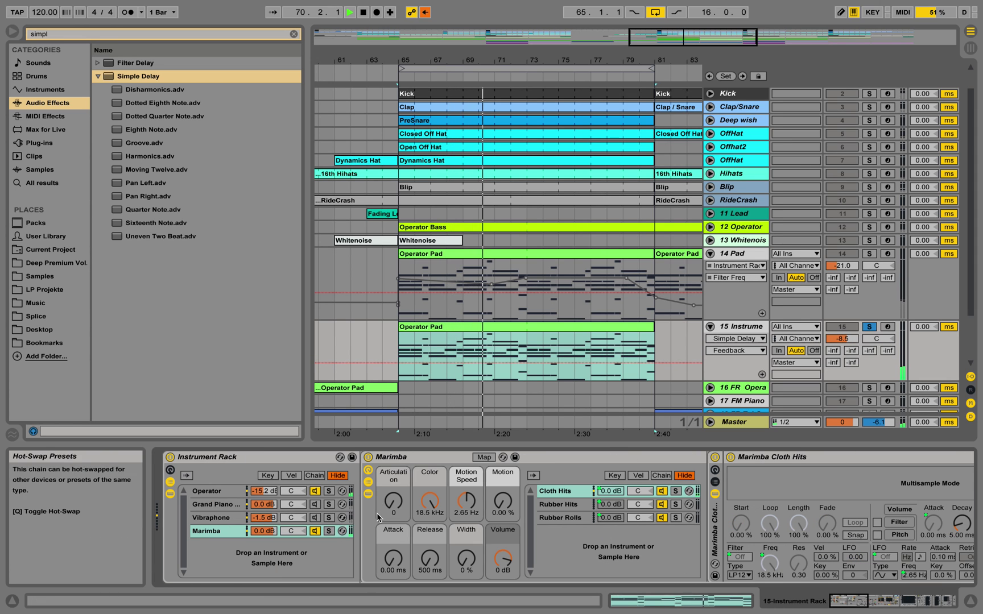
left_click_drag(265, 538, 263, 495)
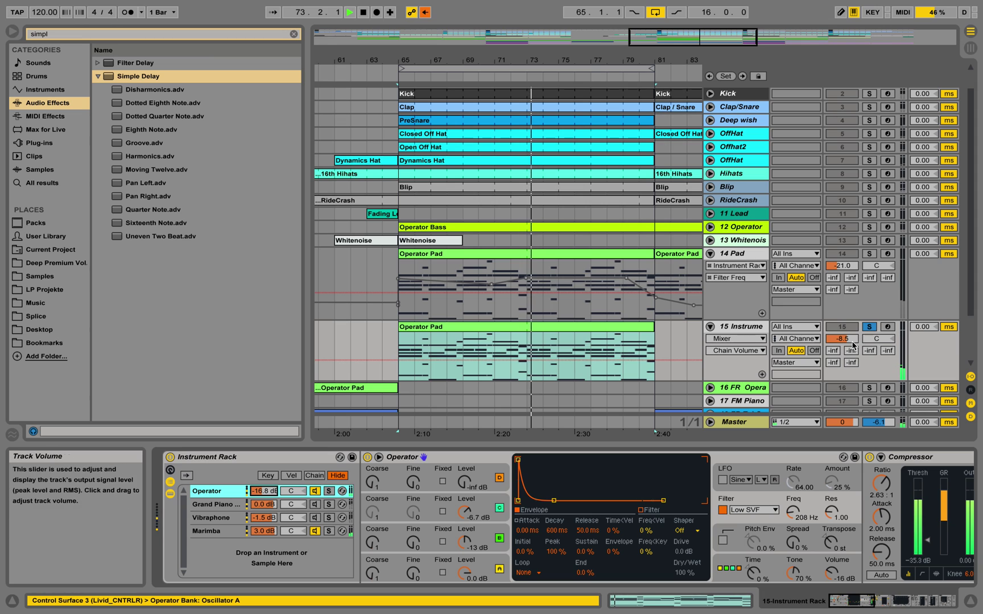
left_click_drag(853, 348, 853, 343)
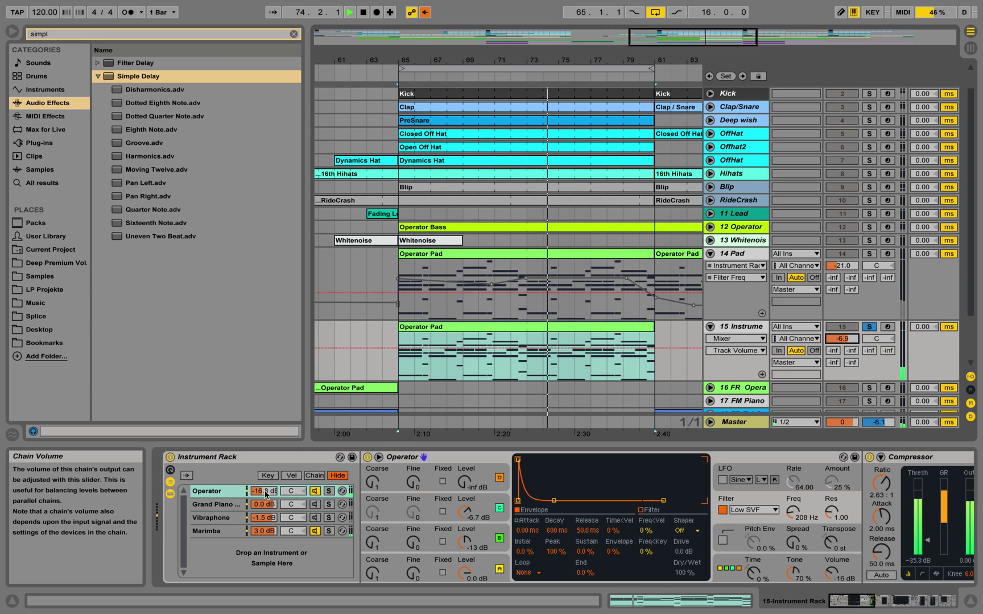
left_click_drag(263, 491, 263, 493)
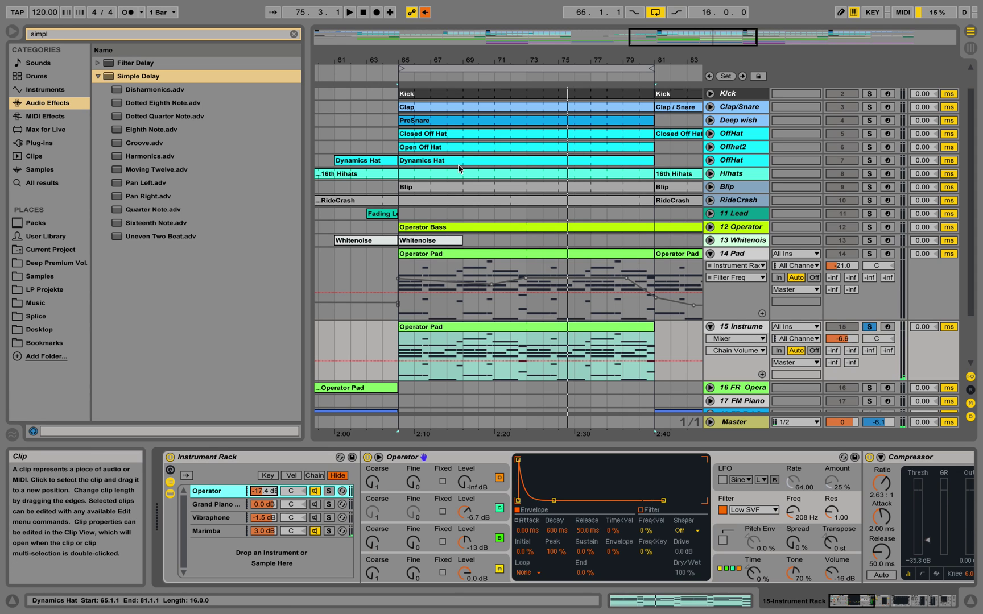
Review the Operator Pad clip's notes, then show MIDI Effects with the 'simpl' search cleared
double_click(465, 327)
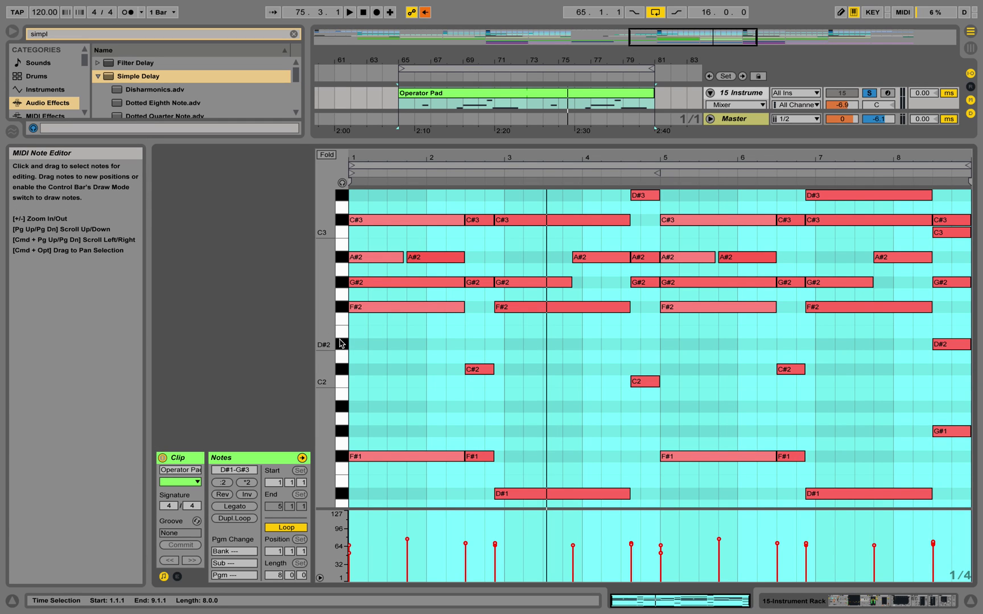
left_click_drag(324, 344, 402, 344)
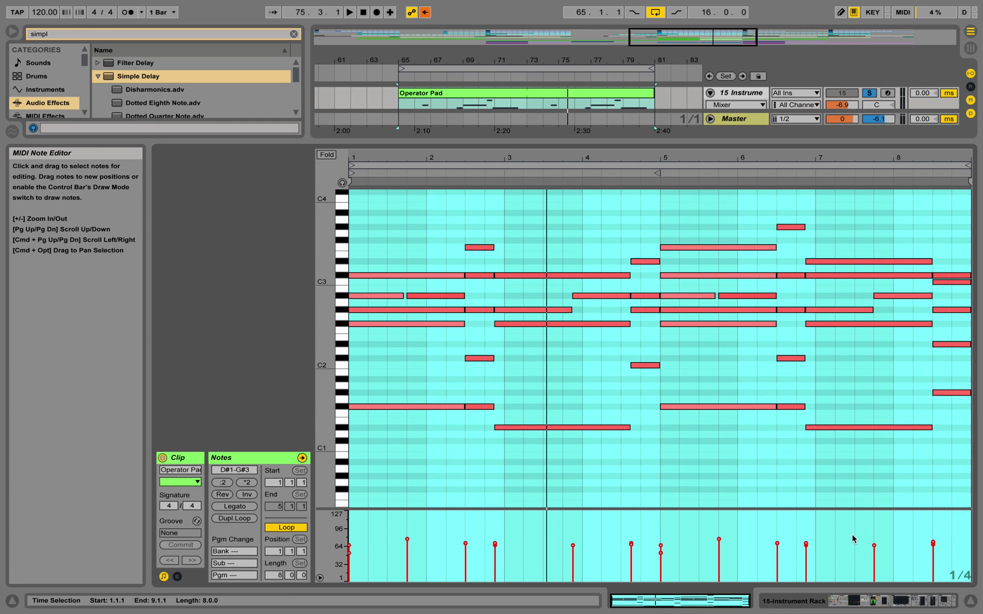
left_click(879, 601)
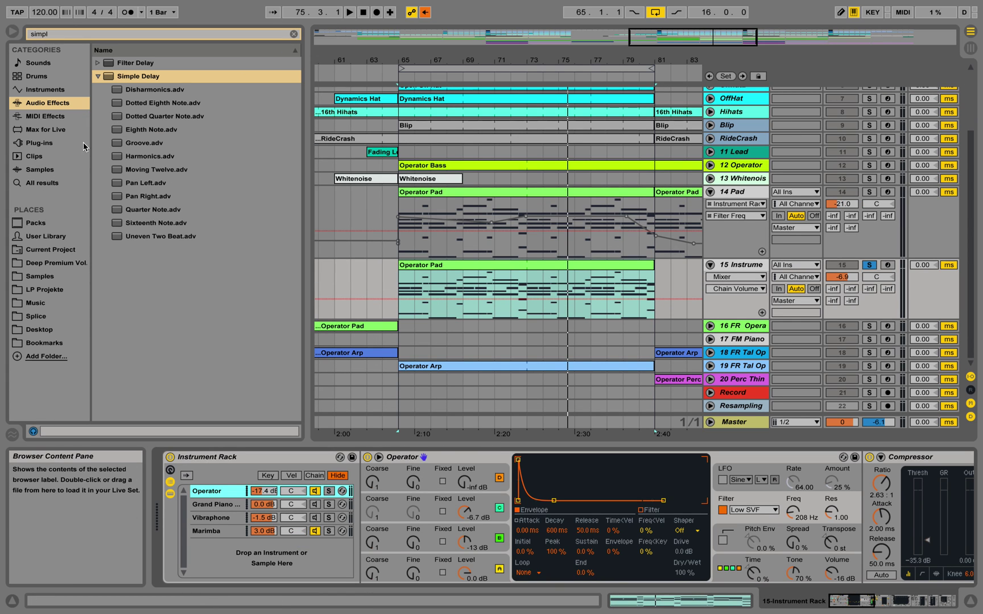
left_click(45, 116)
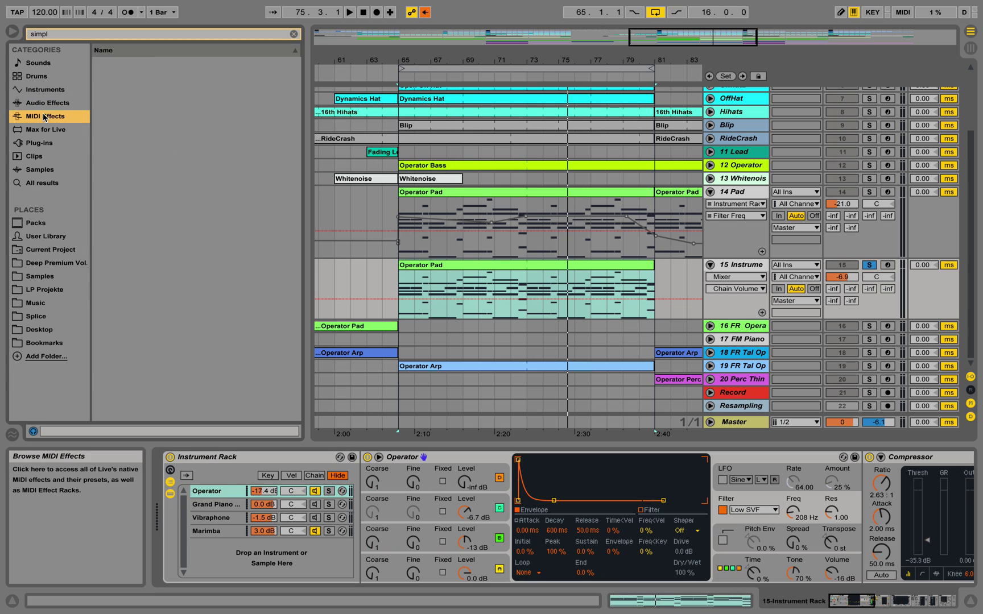
left_click(294, 34)
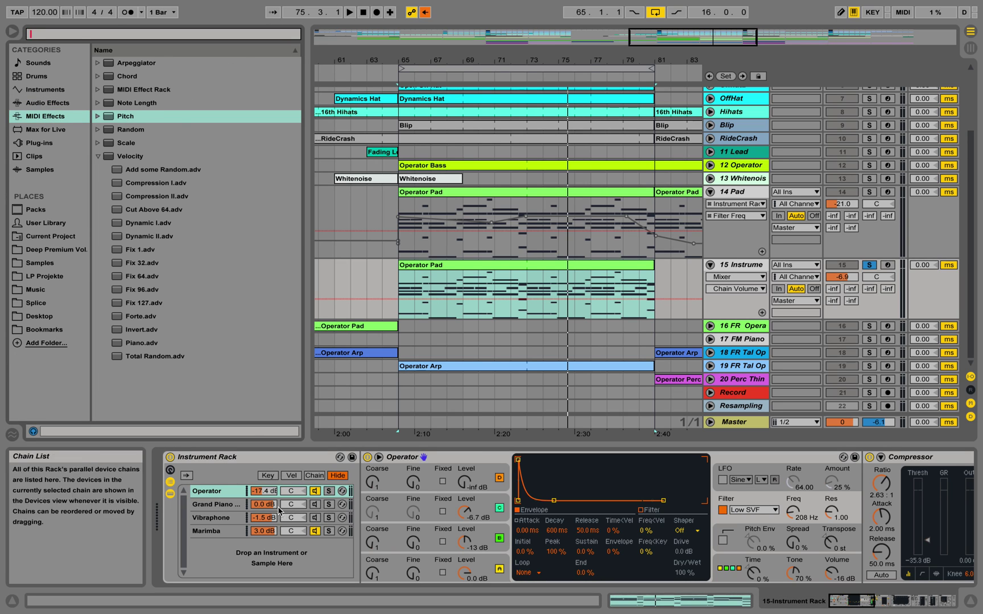
Audition the piano and lower the Grand Piano chain to -8 dB
left_click(219, 509)
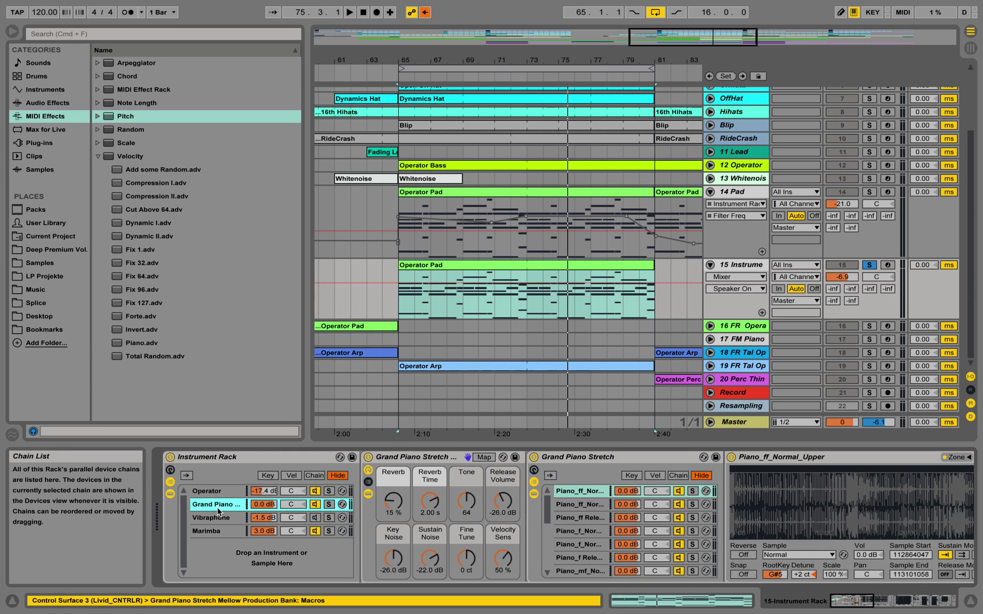
key("space")
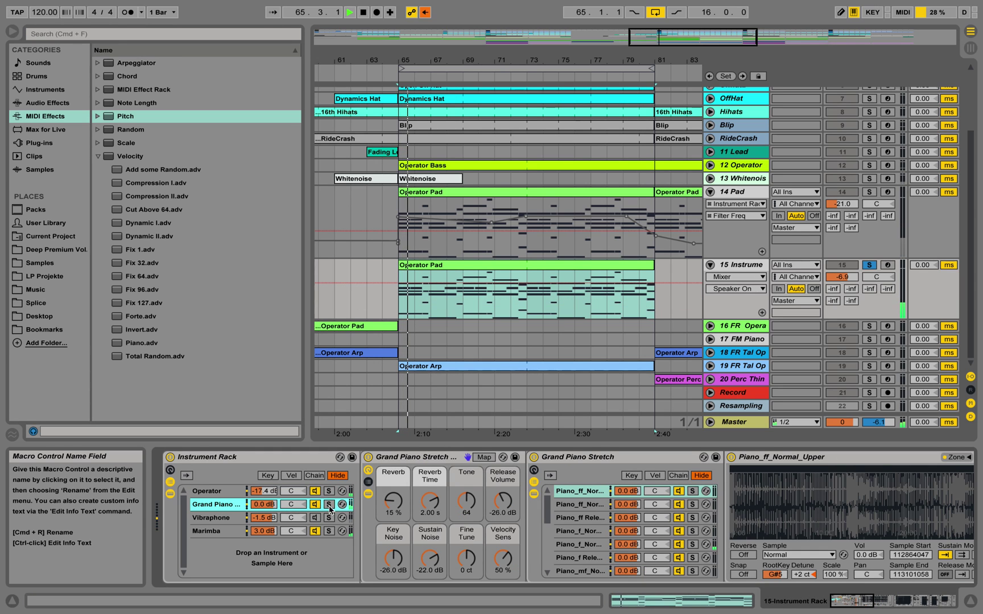
left_click_drag(264, 504, 263, 523)
key("space")
Turn the Grand Piano Stretch reverb down to 0 %
left_click(206, 531)
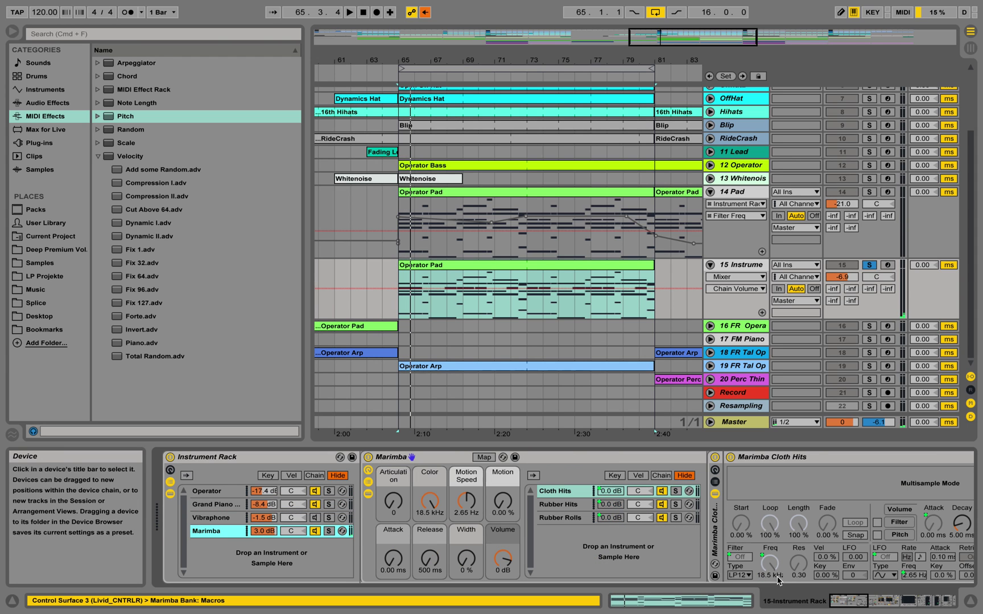
left_click(910, 600)
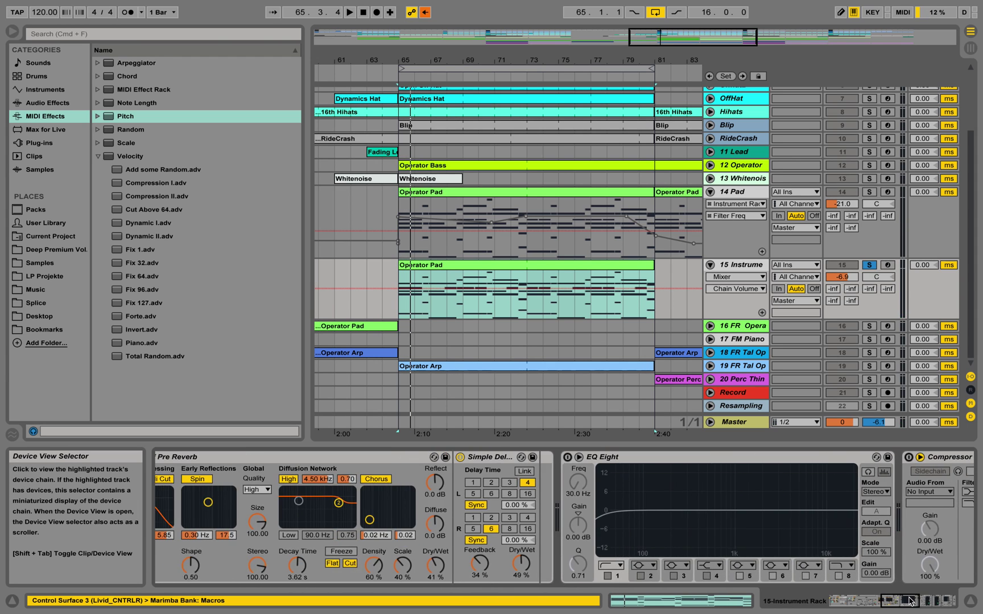
left_click_drag(910, 600, 904, 600)
left_click(413, 459)
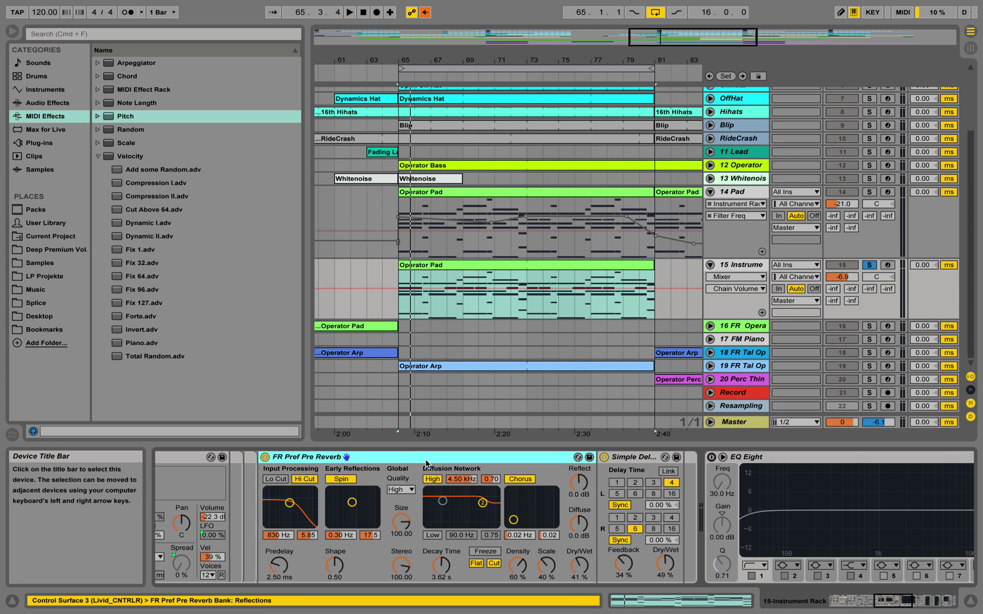
key("Left")
scroll(974, 504, "right", 5)
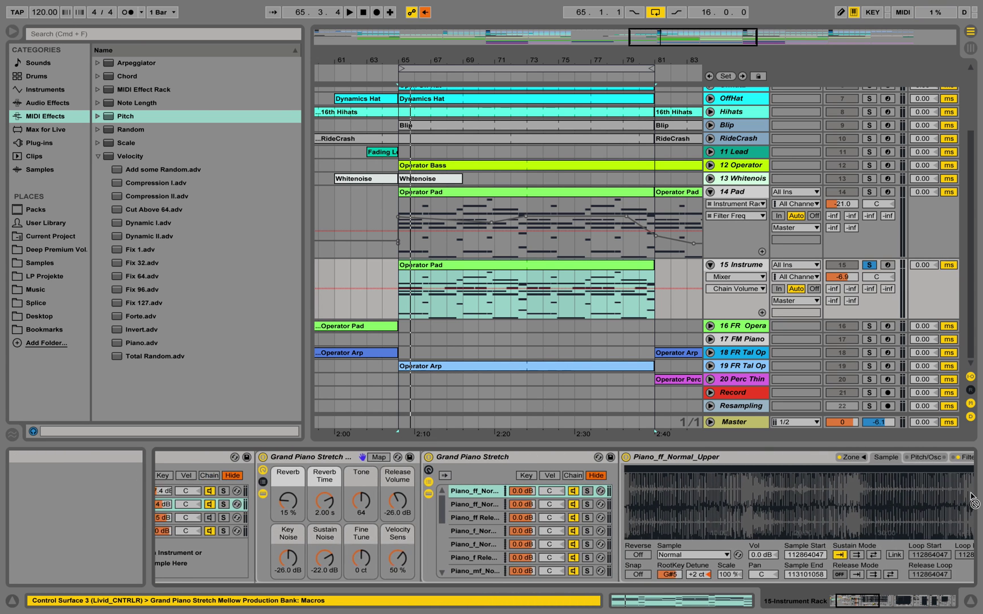
scroll(973, 503, "right", 10)
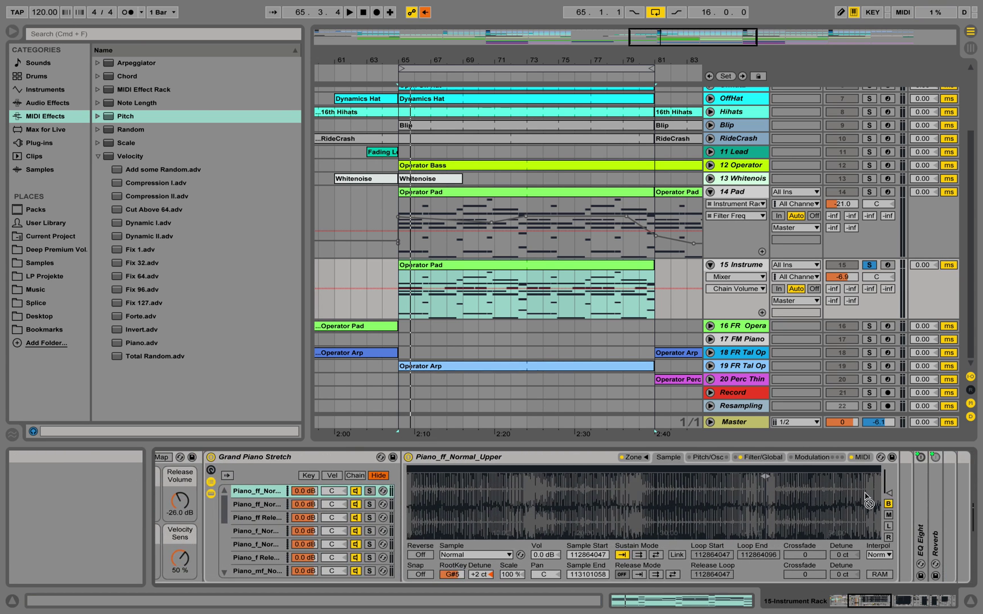
left_click_drag(875, 500, 901, 481)
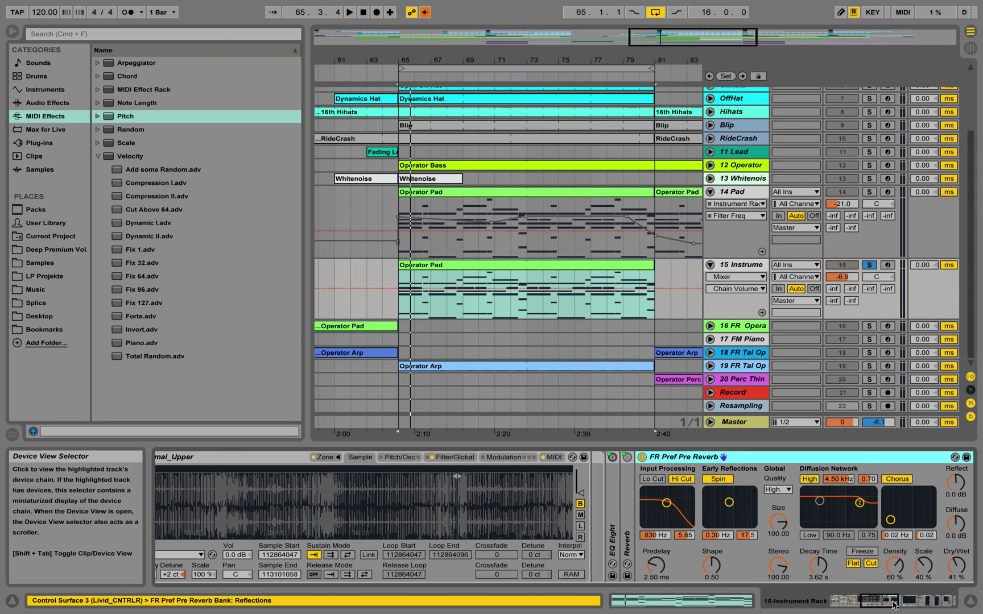
left_click_drag(893, 605, 865, 605)
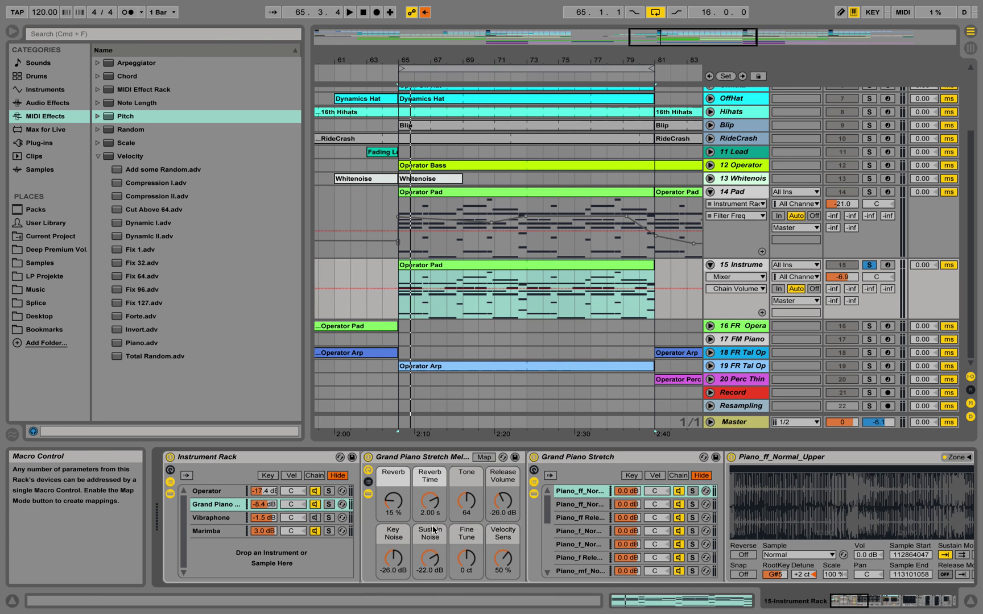
left_click_drag(393, 501, 393, 534)
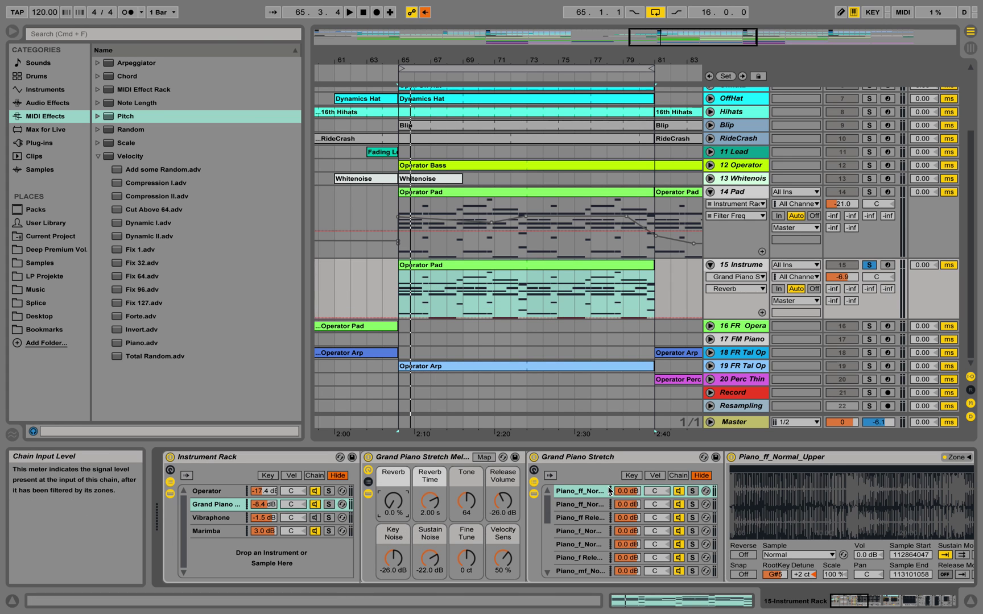
left_click_drag(862, 604, 881, 606)
Audition the dry piano and lower the Grand Piano chain volume to -11.2 dB
key("space")
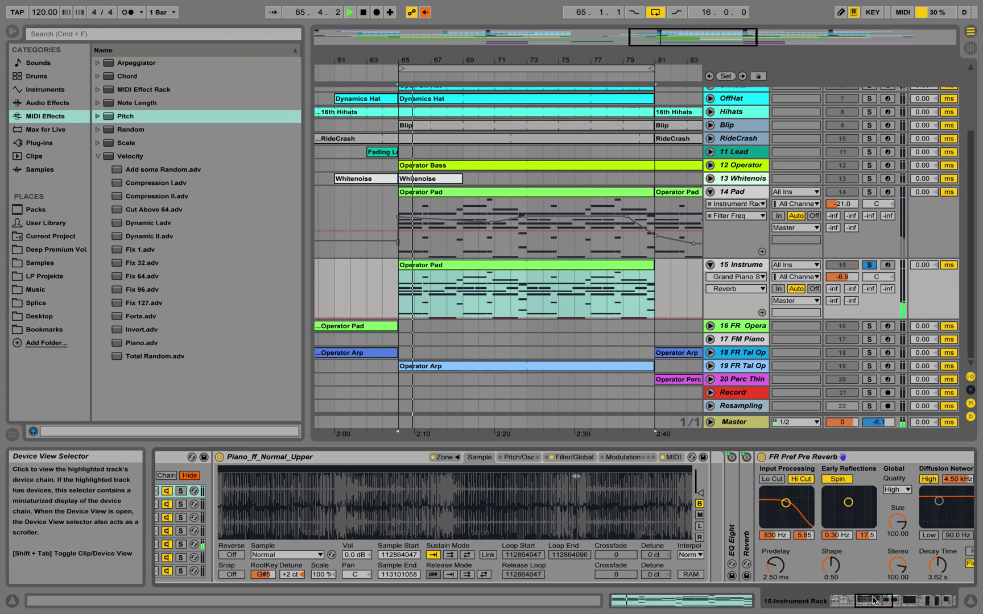
left_click_drag(874, 601, 851, 602)
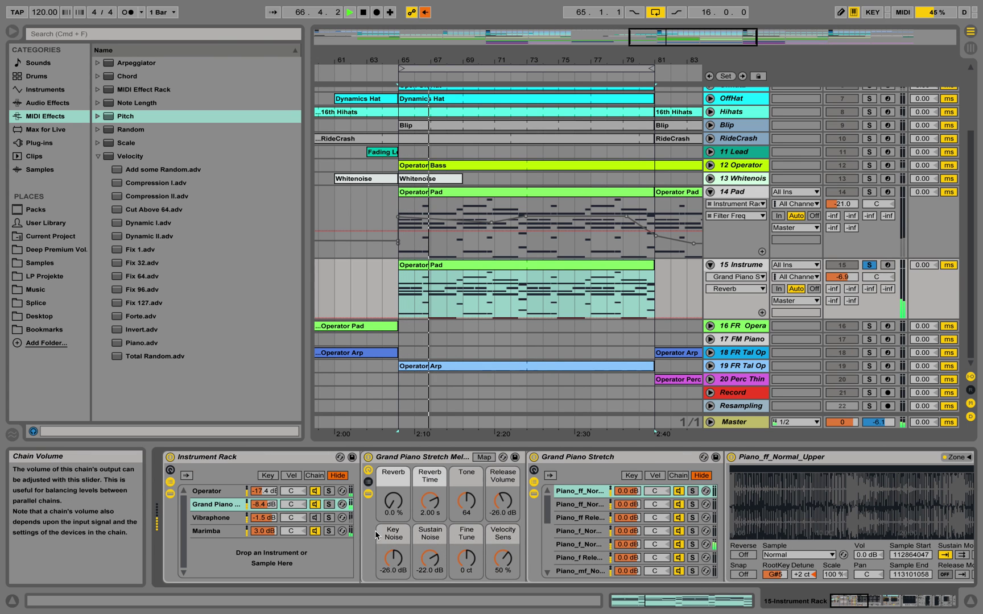
left_click_drag(263, 504, 263, 514)
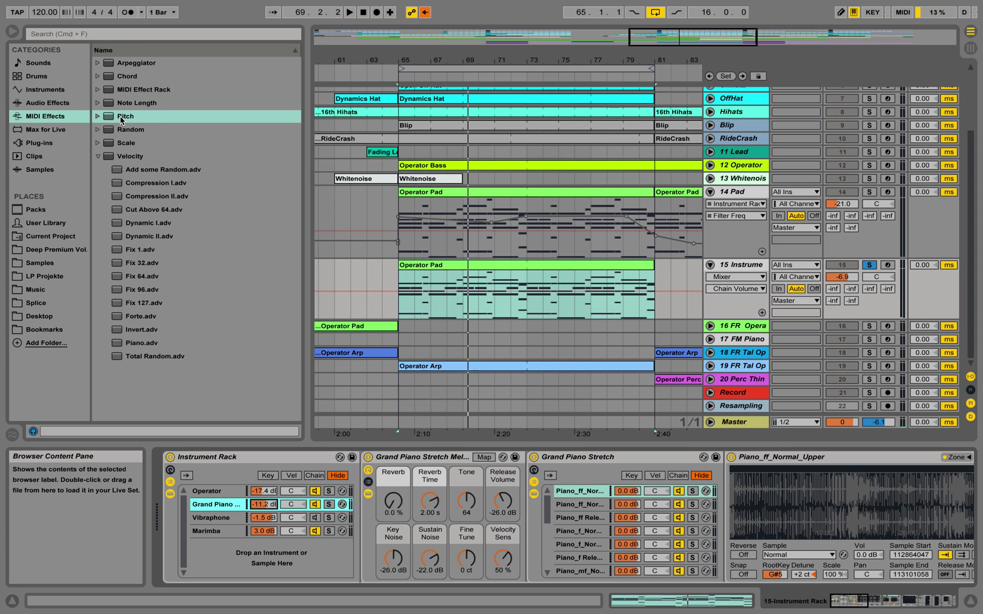
Insert a Pitch MIDI effect ahead of Grand Piano Stretch, transposing +12 st
left_click_drag(123, 120, 175, 136)
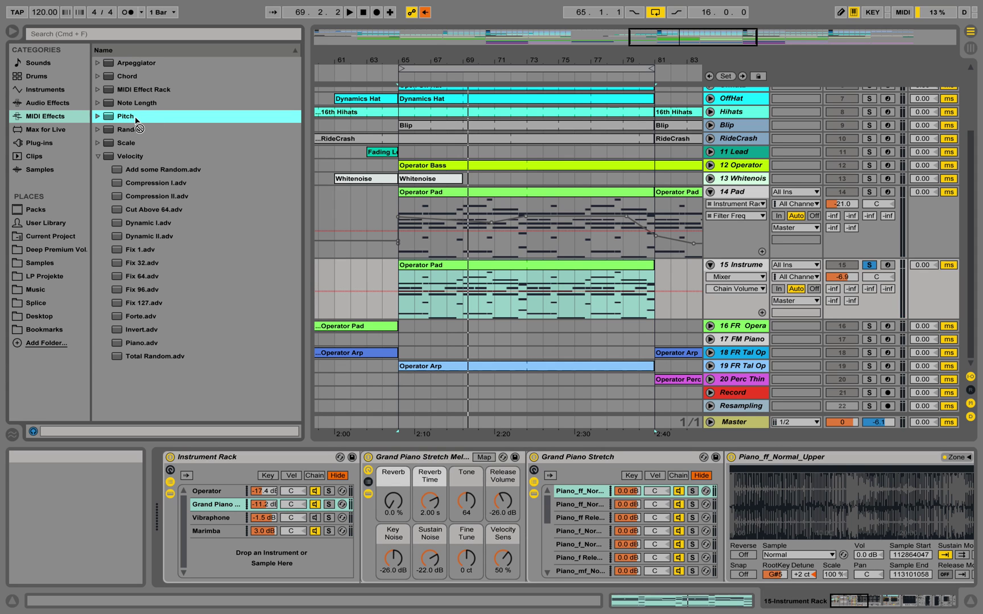
left_click_drag(339, 424, 365, 469)
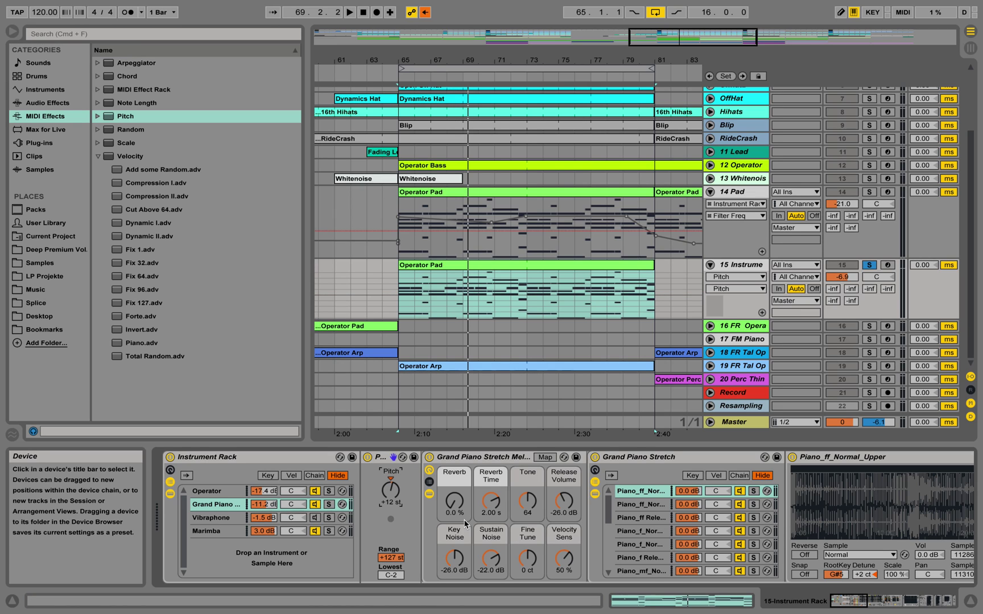
left_click_drag(390, 489, 390, 496)
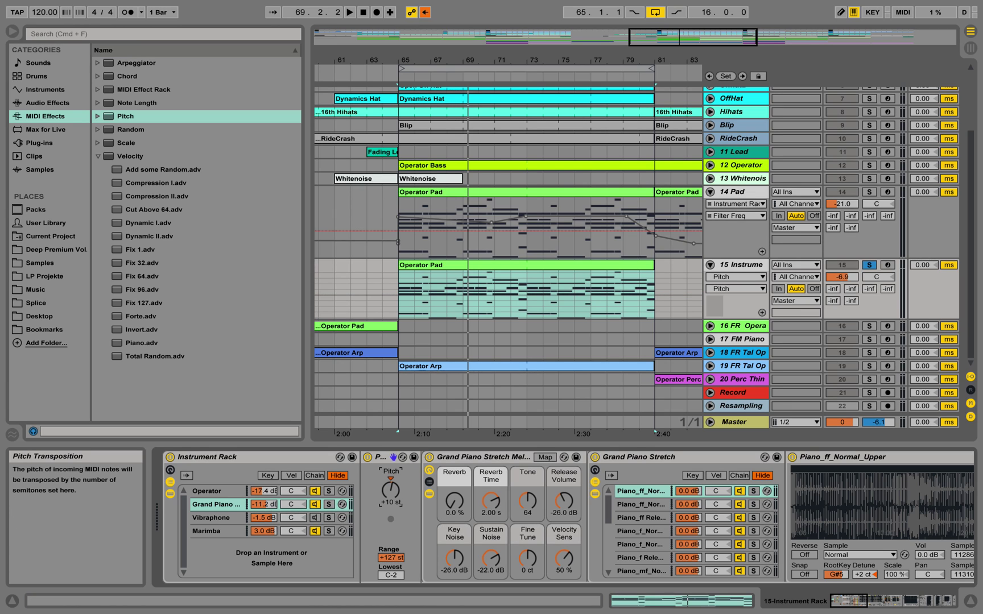
Audition the transposed piano and lower the Grand Piano chain to -13.4 dB
key("space")
left_click(272, 507)
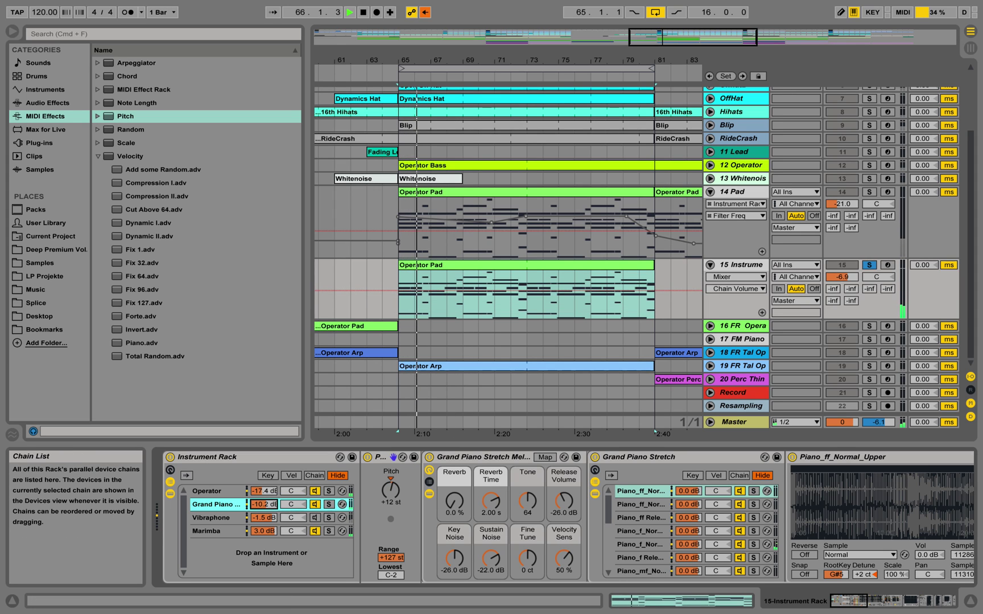
left_click_drag(263, 504, 263, 514)
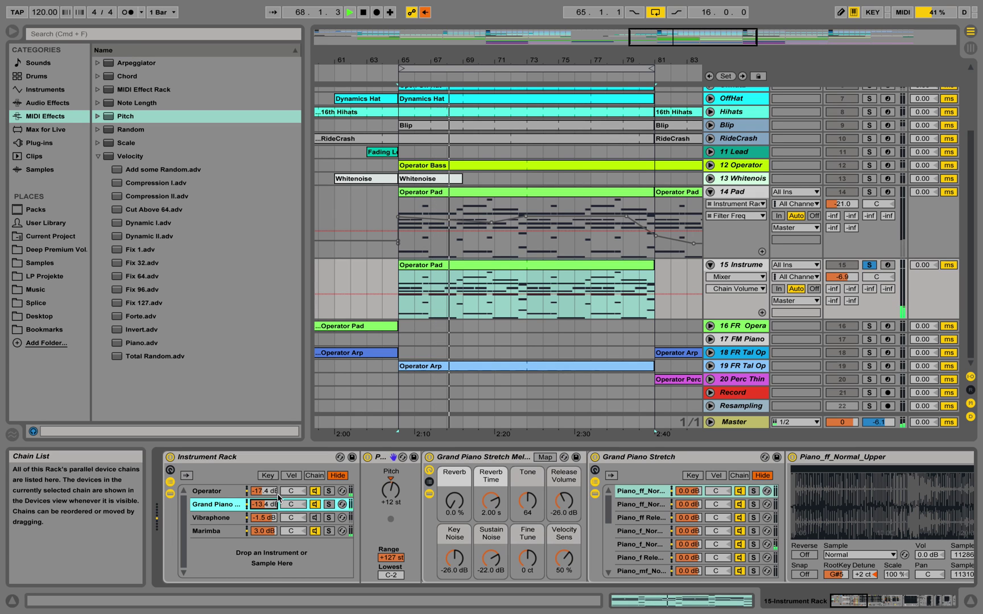
Split the Operator Pad clip at bar 73 by selecting bars 73–81
left_click(452, 264)
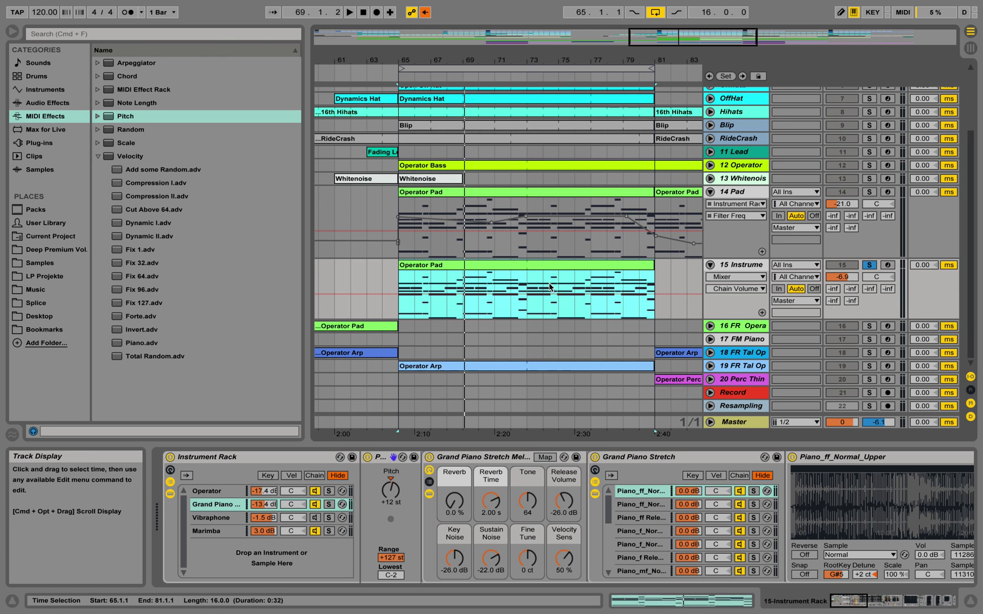
left_click(531, 287)
left_click_drag(560, 286, 655, 308)
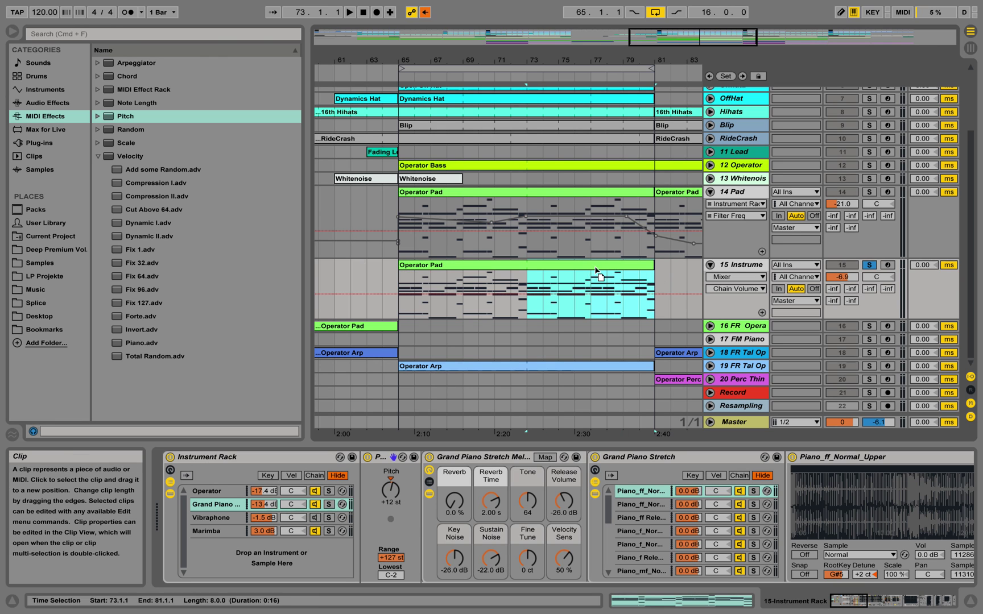
key("super+e")
In the second clip, deactivate the G#2–G#3 top notes and D#1–F#1 bottom notes, then audition
double_click(591, 267)
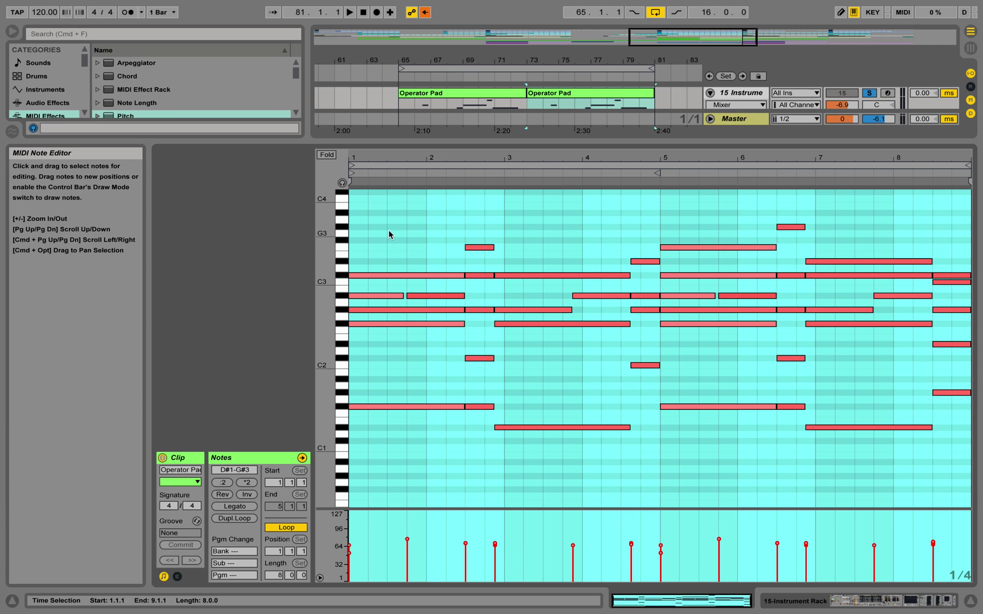
left_click(382, 228)
left_click_drag(582, 317, 962, 312)
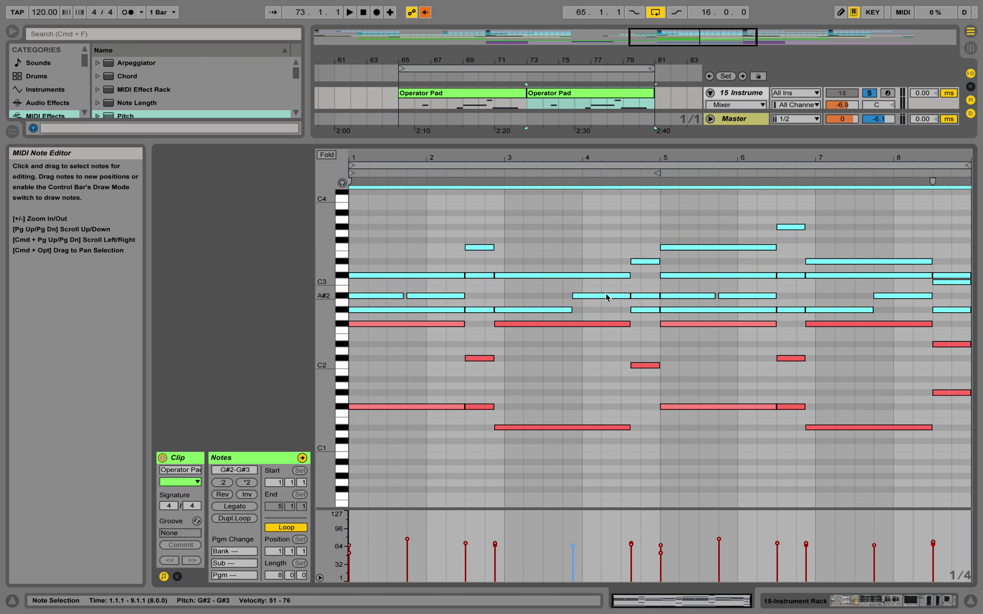
left_click(576, 317)
left_click_drag(384, 381, 946, 487)
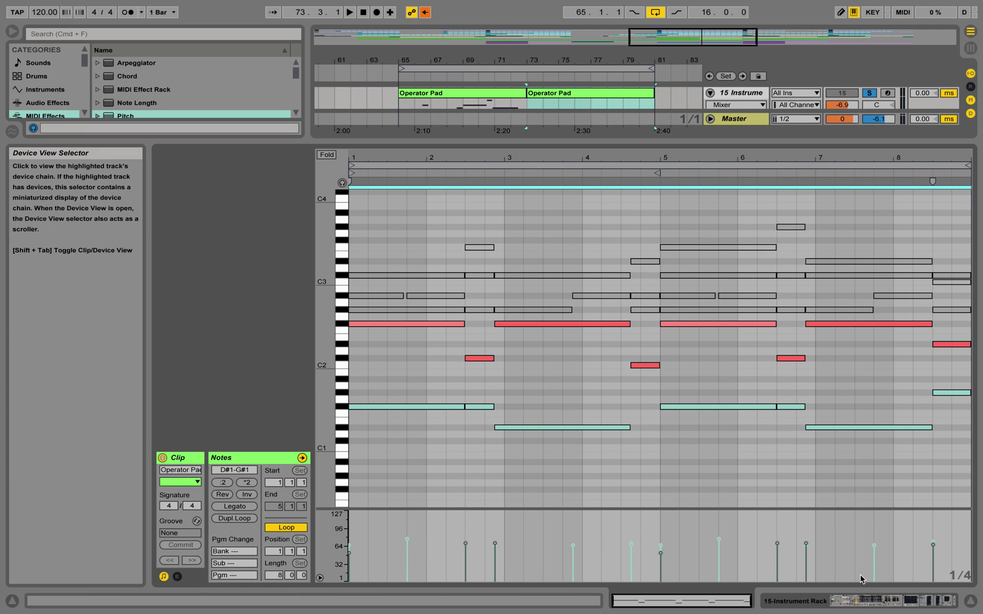
left_click(389, 248)
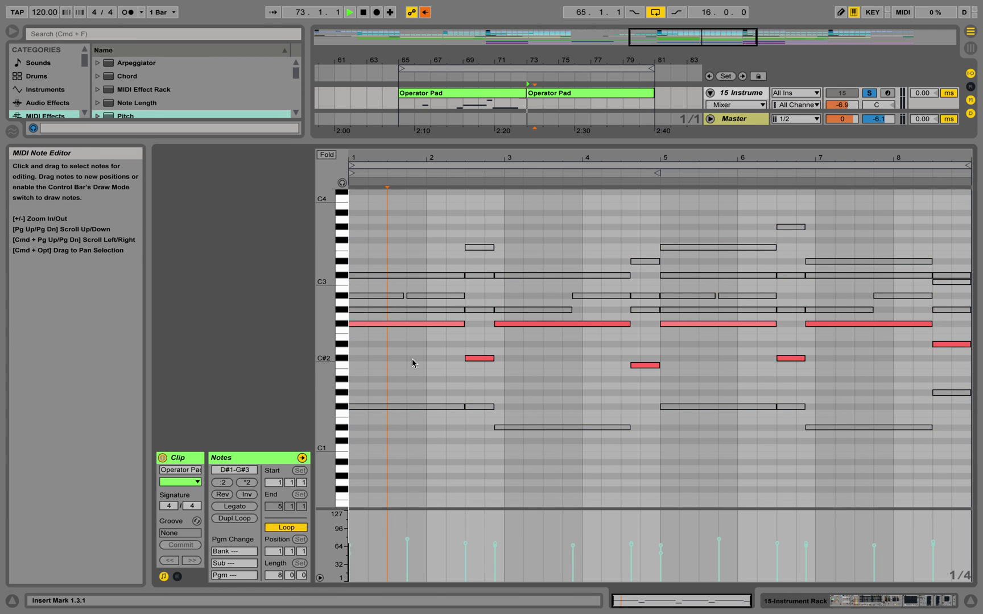
key("space")
left_click(906, 607)
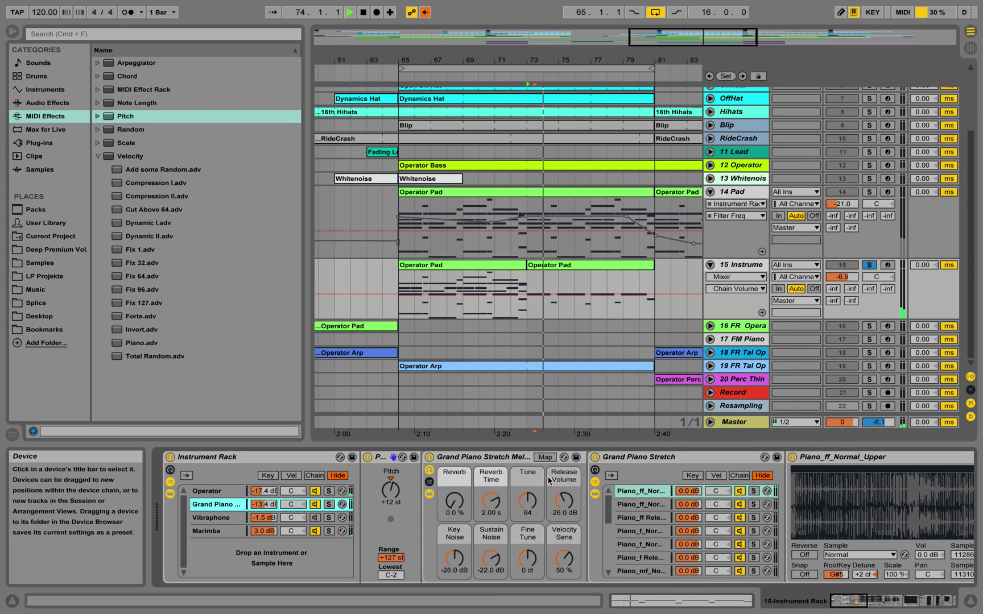
Raise the piano's Pitch transposition to +15 st and audition it
left_click(392, 490)
key("space")
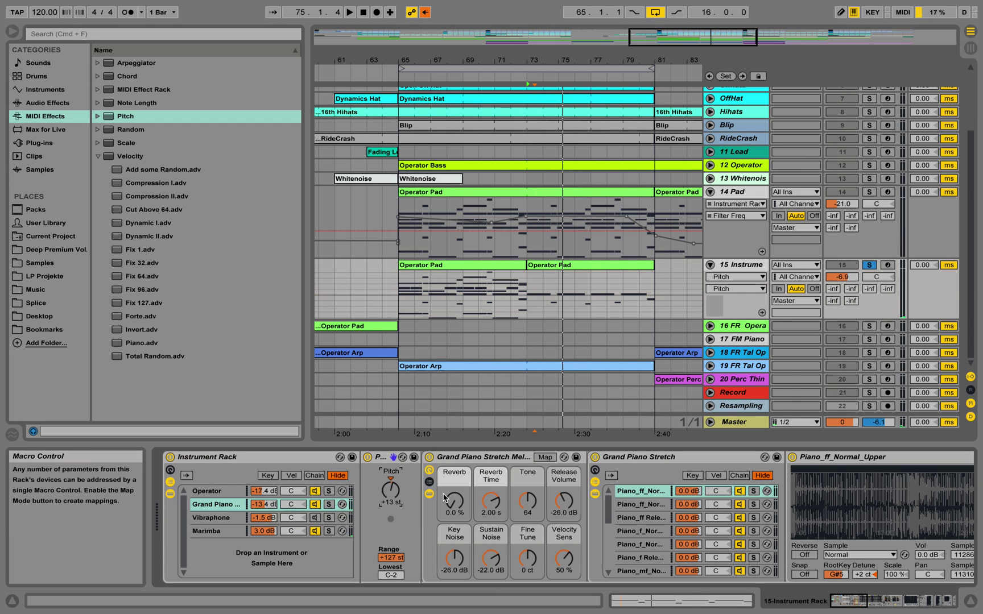
key("space")
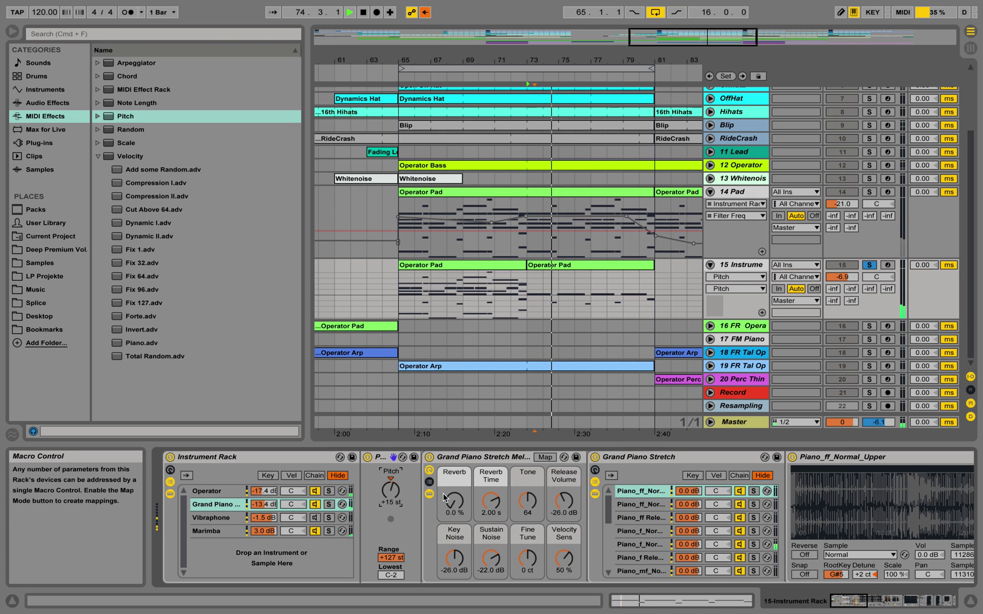
key("space")
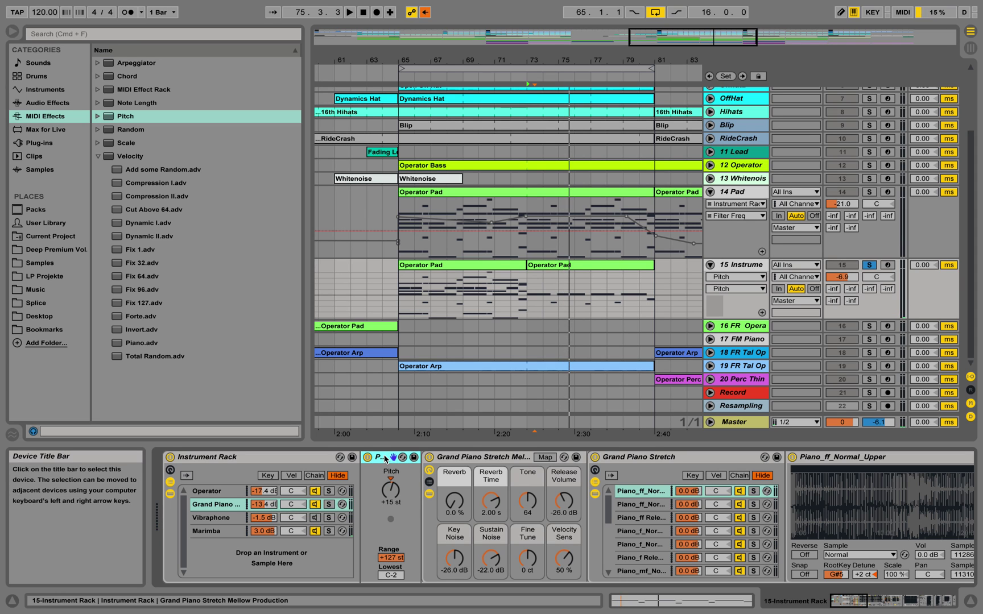
Copy the Pitch effect onto the Marimba chain at +19 st and raise Marimba to 6.0 dB
mouse_move(386, 458)
left_mouse_down()
mouse_move(341, 501)
mouse_move(246, 530)
mouse_move(395, 481)
left_mouse_up()
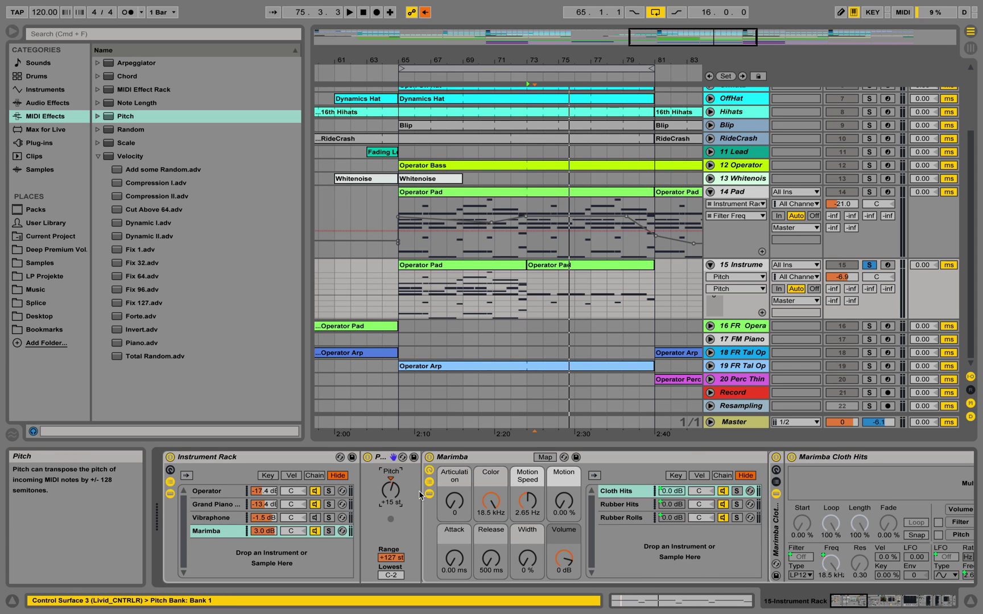
key("space")
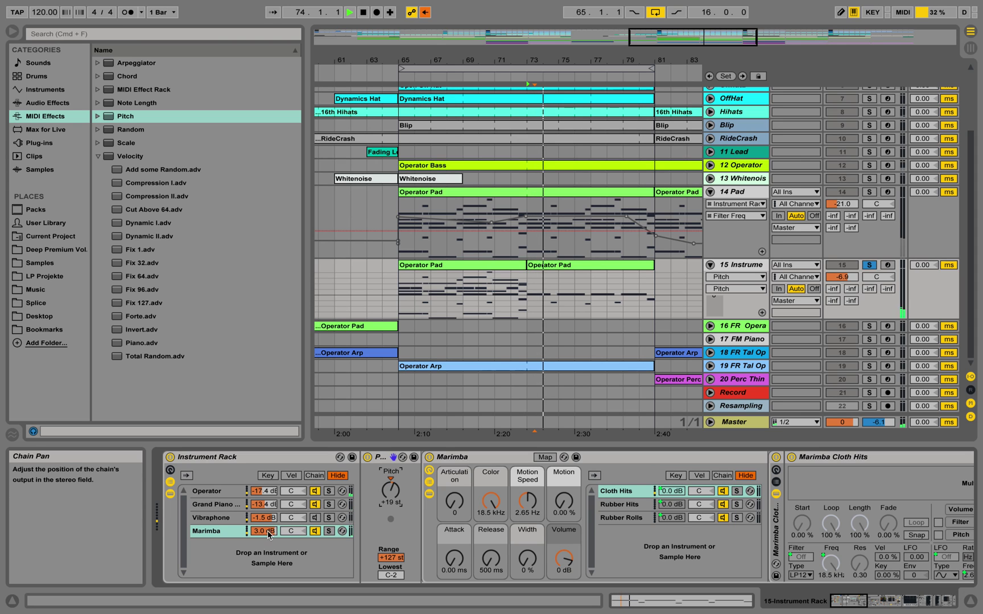
left_click_drag(268, 534, 268, 527)
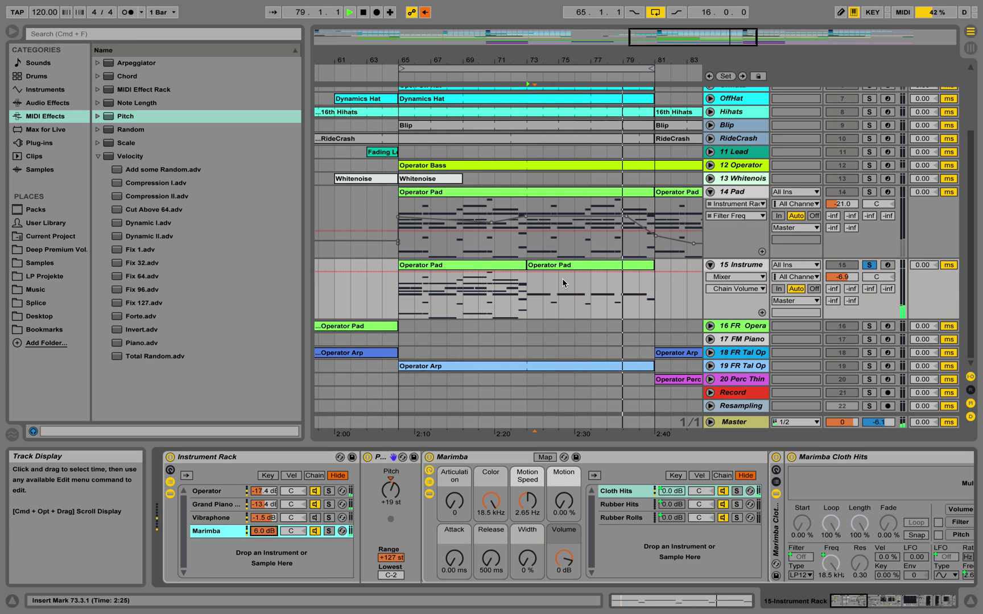
key("space")
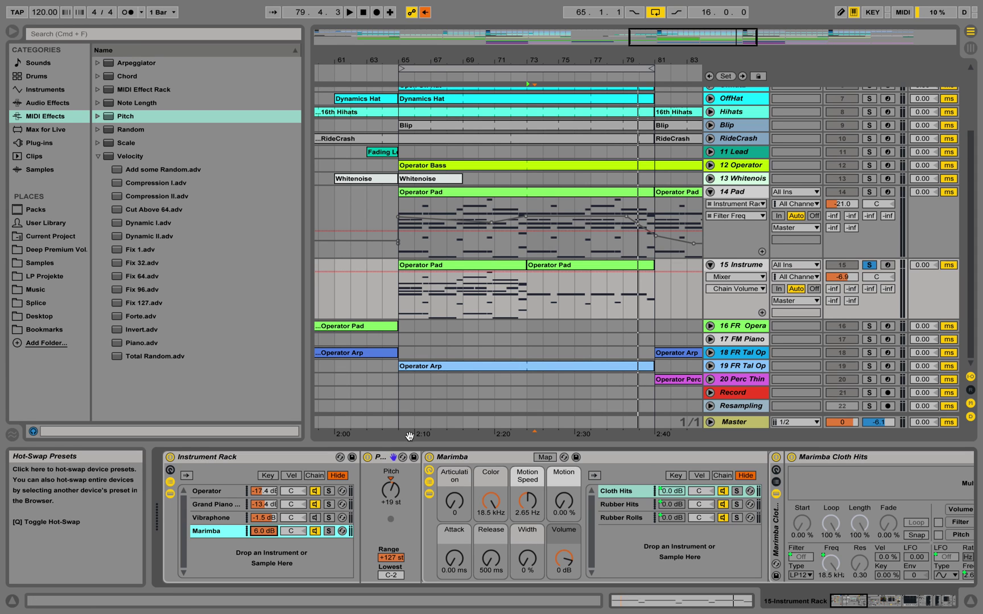
Check the Pitch settings on the Marimba and Grand Piano chains
left_click(382, 459)
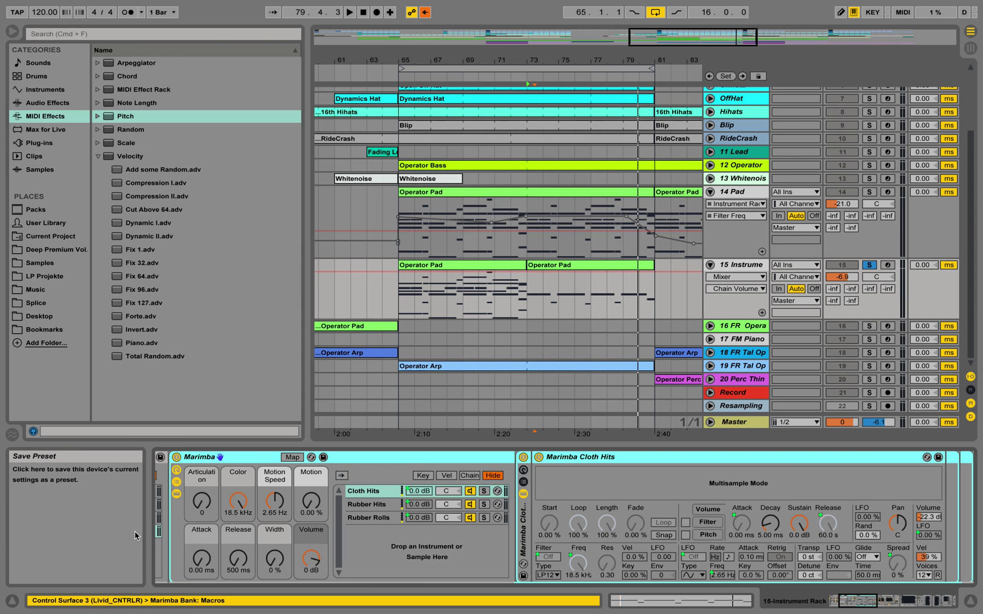
left_click(874, 603)
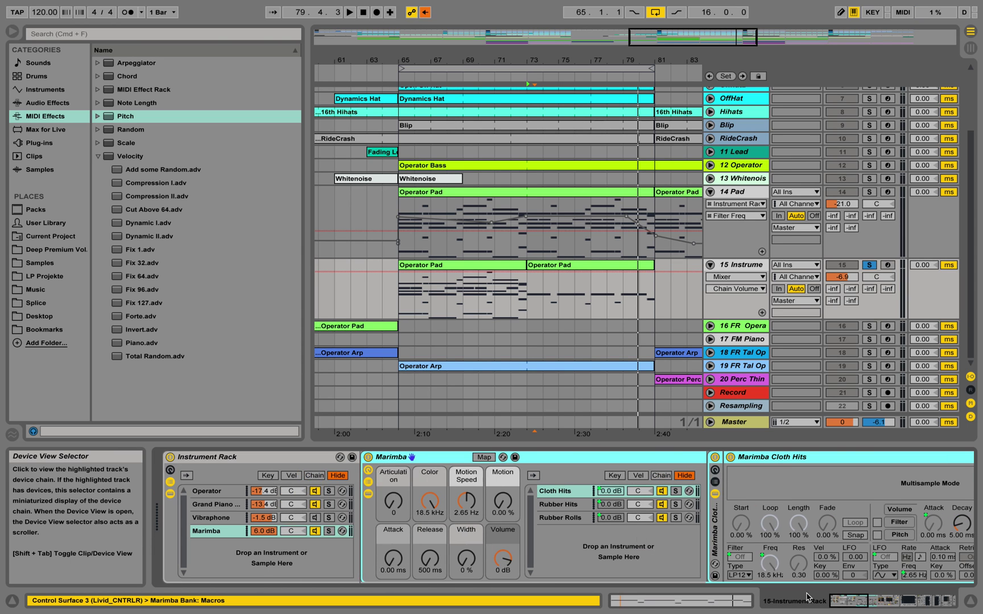
left_click(212, 504)
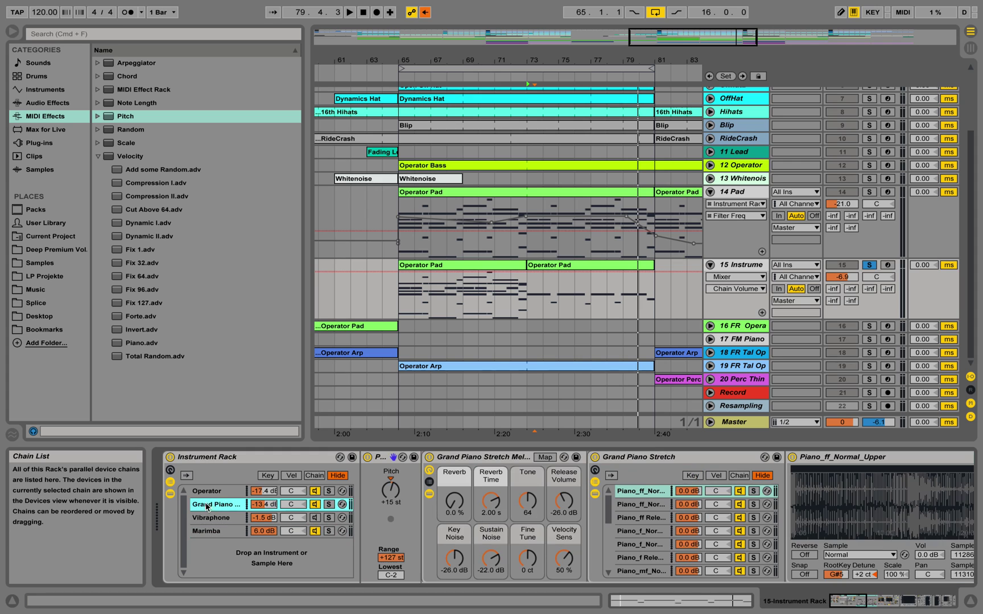
left_click(385, 488)
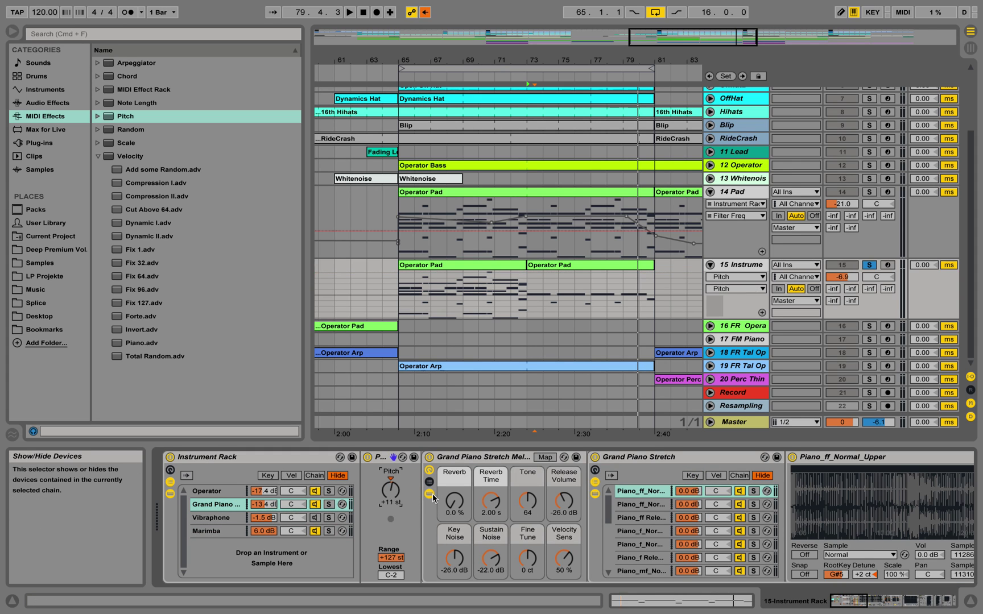
Extend the first Operator Pad clip to bar 81 over the second clip and play it
left_click(515, 266)
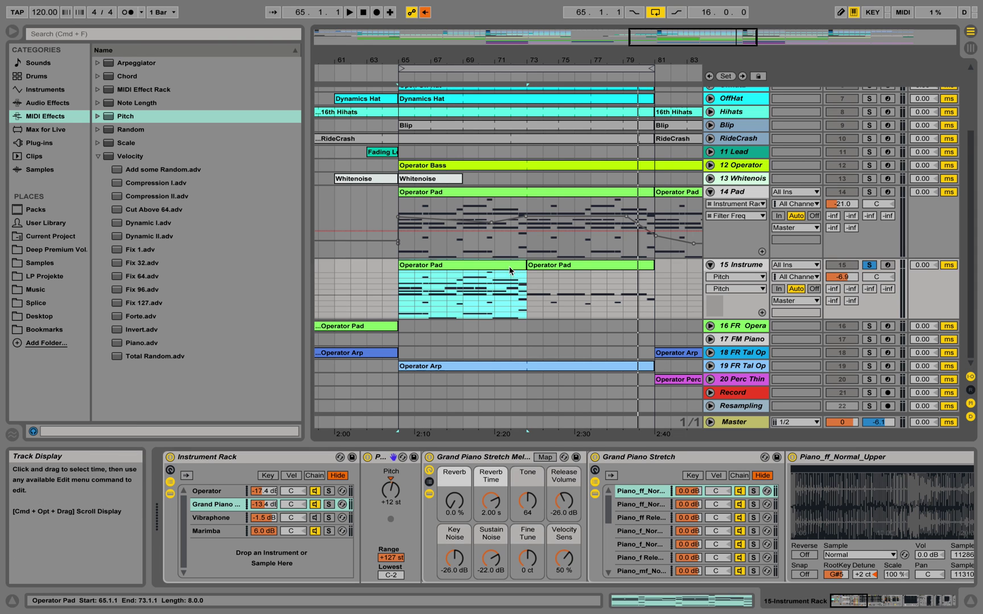
left_click_drag(528, 266, 653, 265)
key("space")
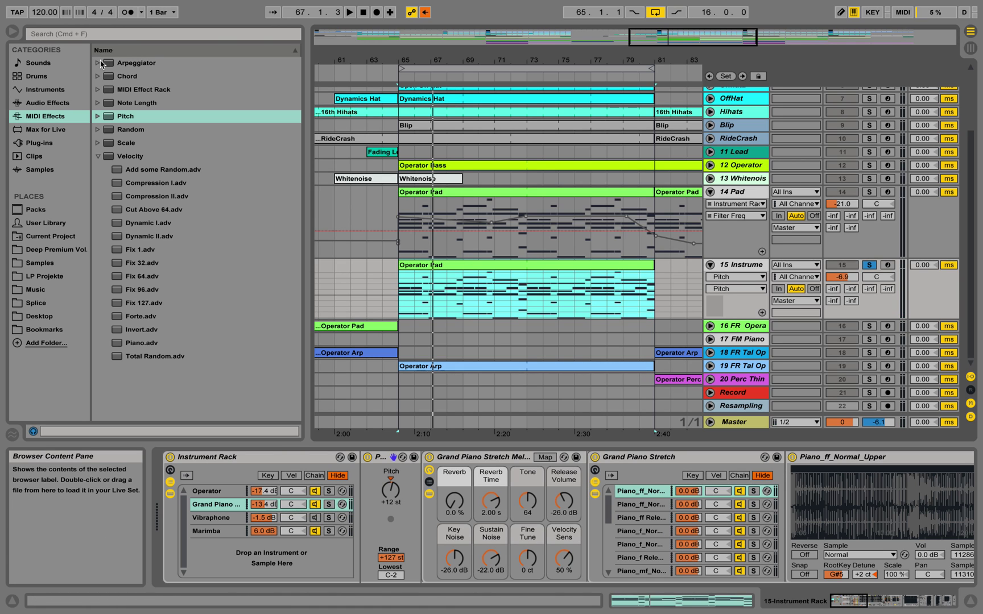
Add EQ Eight from Audio Effects after Chorus at the end of the Operator chain
left_click(64, 105)
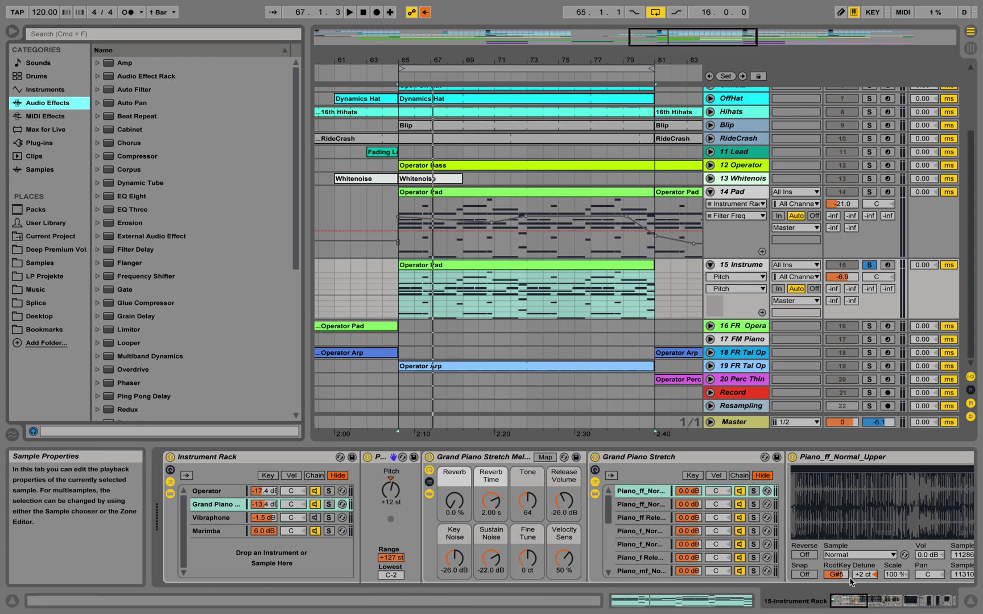
left_click(215, 492)
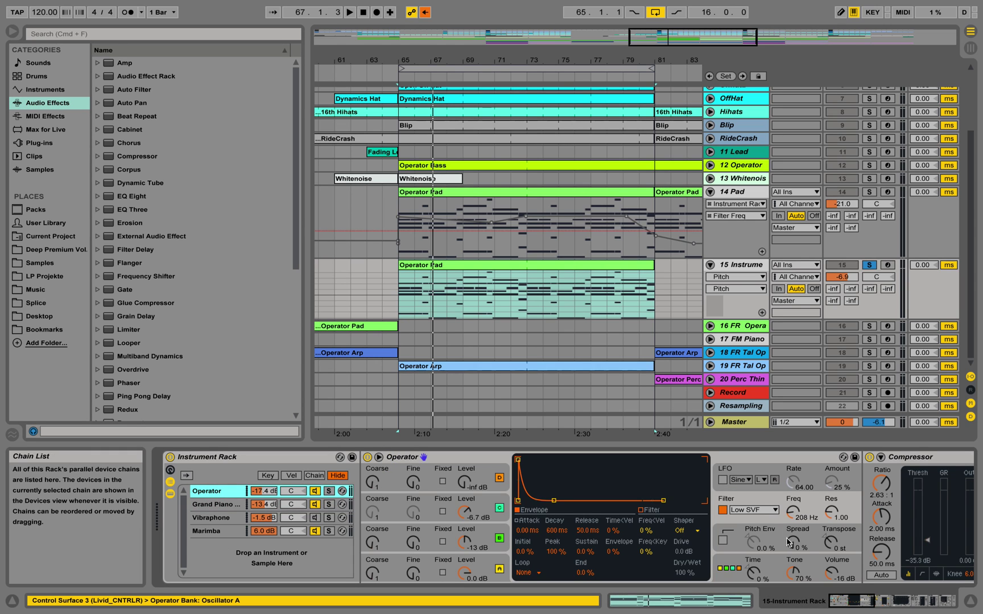
scroll(827, 604, "right", 5)
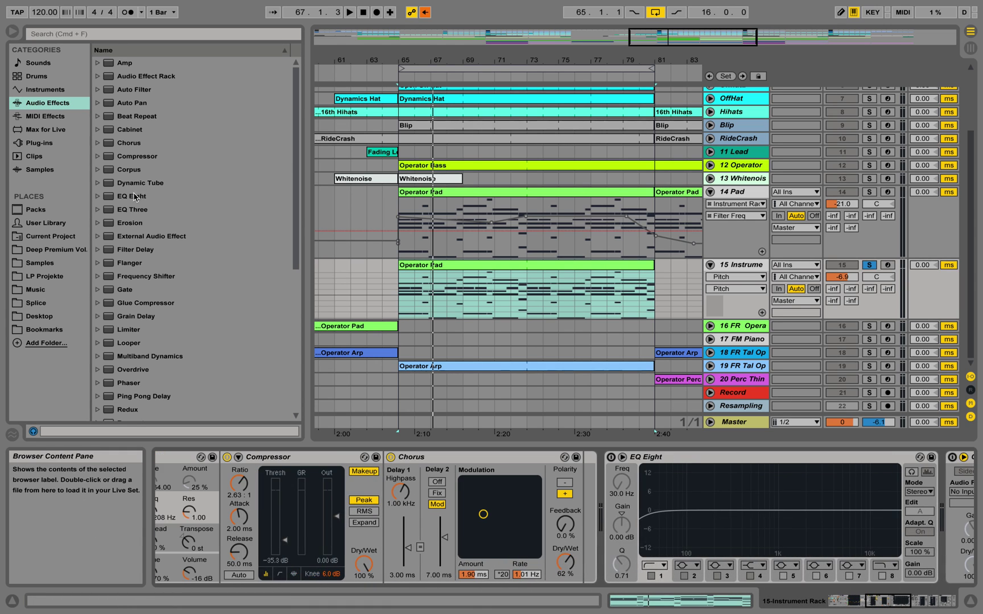
left_click_drag(135, 197, 580, 452)
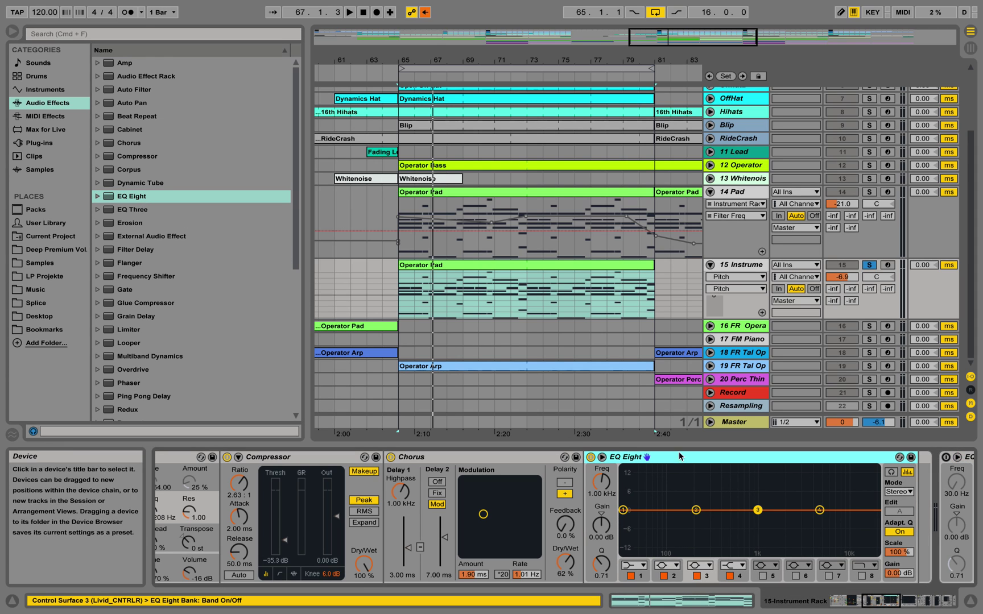
Make EQ band 4 a high shelf cutting about 6.8 dB above 966 Hz
left_click(821, 512)
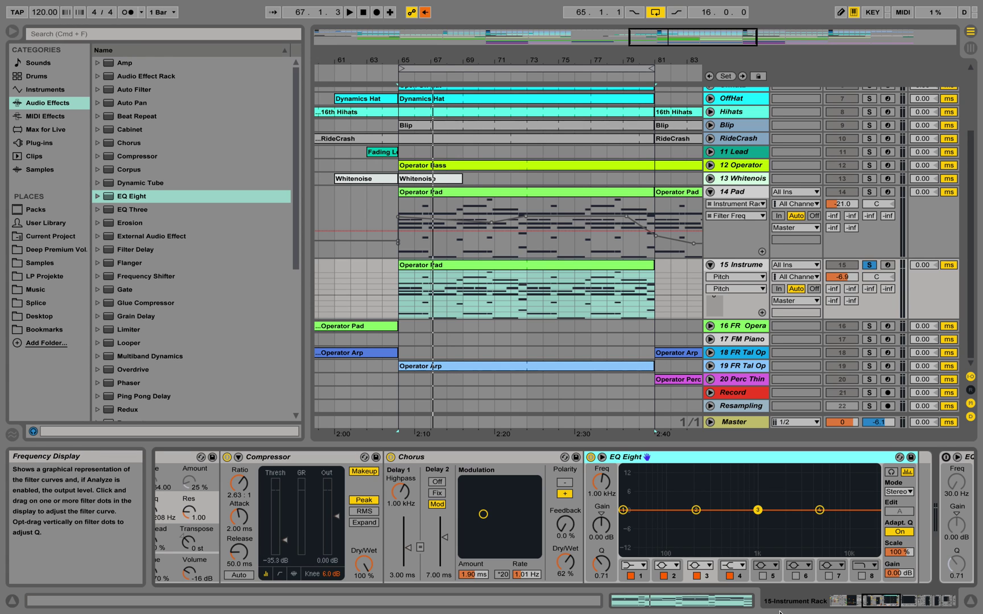
left_click(734, 567)
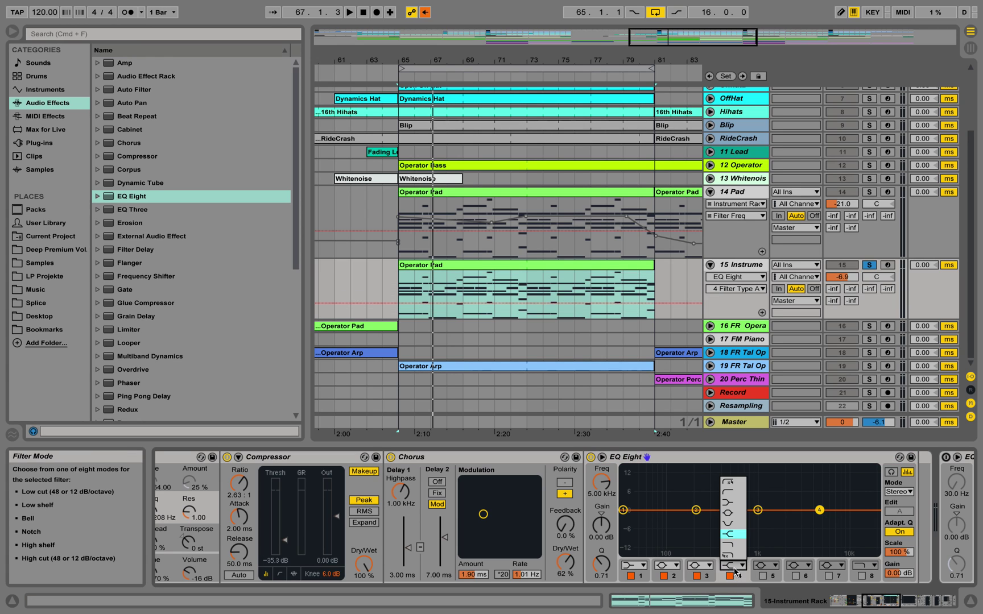
left_click(733, 504)
mouse_move(819, 510)
left_mouse_down()
mouse_move(809, 524)
mouse_move(807, 516)
left_mouse_up()
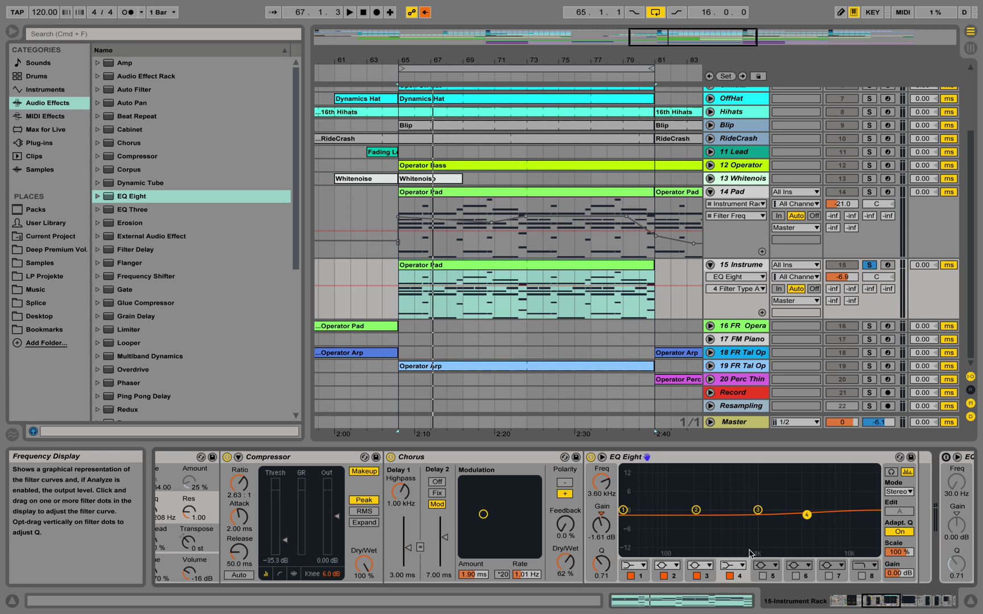
left_click(735, 565)
left_click(740, 531)
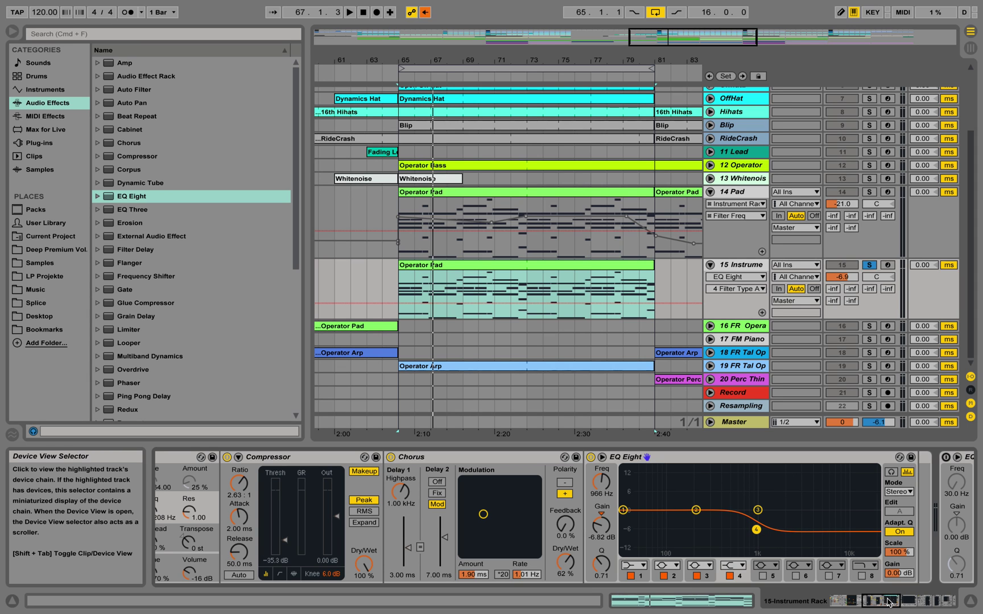
left_click_drag(888, 603, 841, 602)
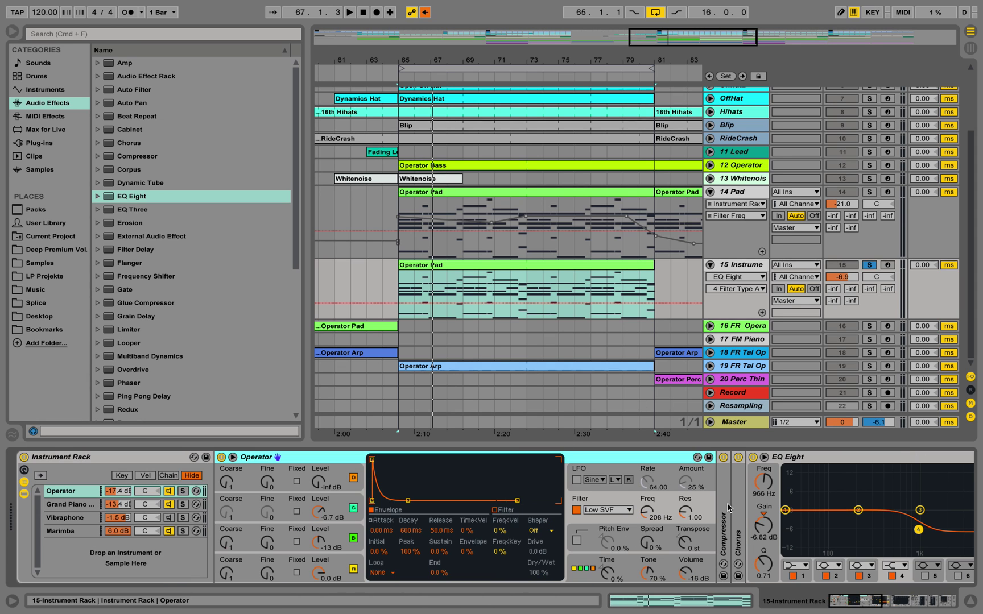
Audition the Operator chain's devices from bar 65
left_click(60, 496)
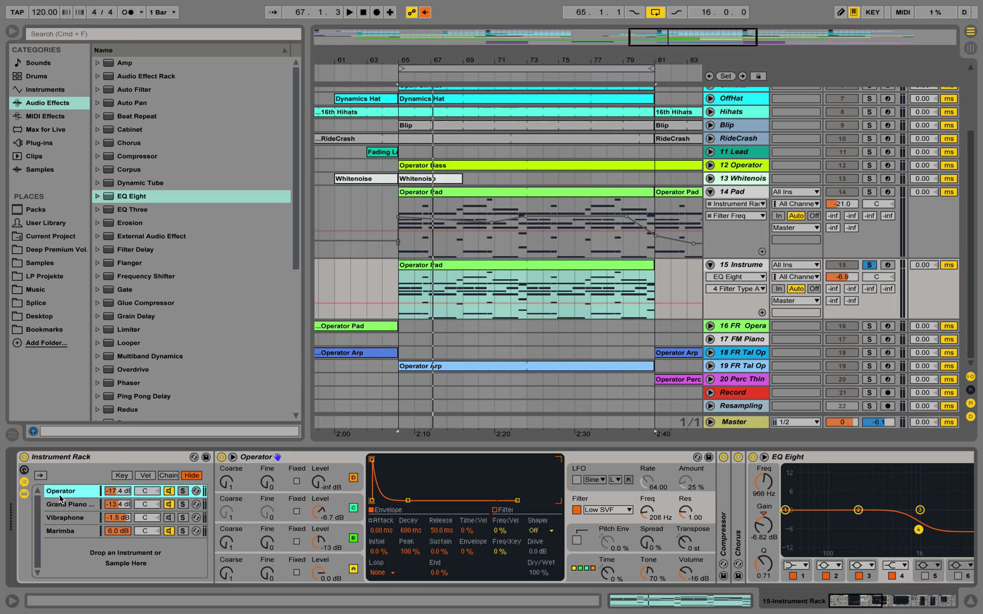
left_click(862, 608)
key("space")
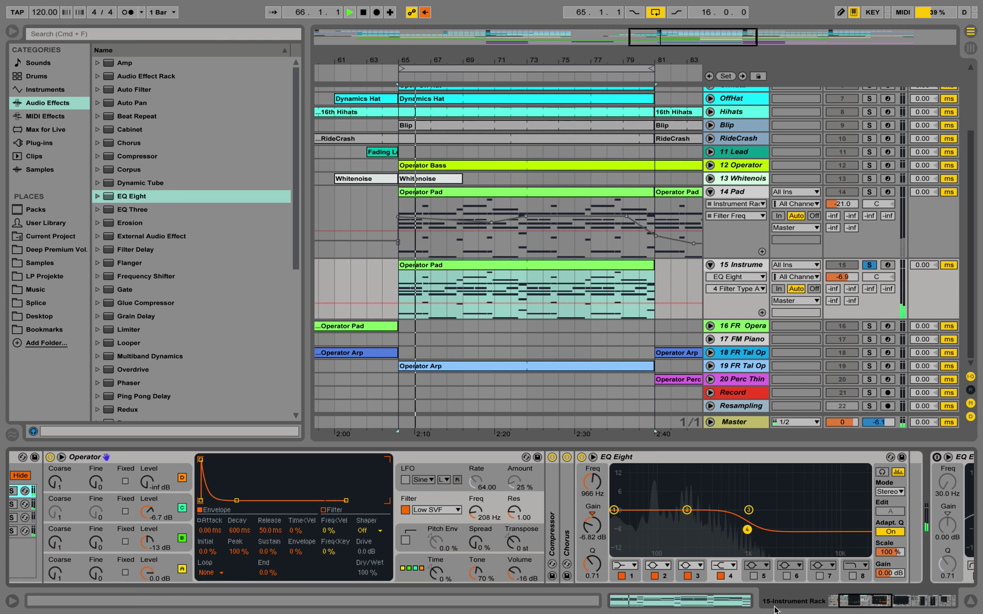
scroll(841, 559, "left", 5)
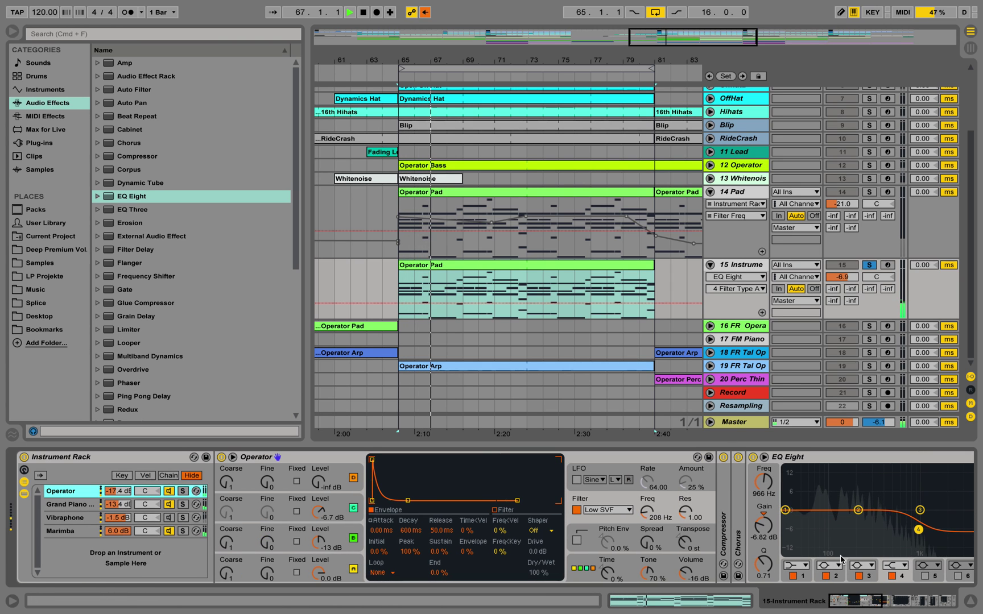
key("space")
Fold the Grand Piano Stretch rack and insert an EQ Eight with band 1 as a low shelf
left_click(73, 505)
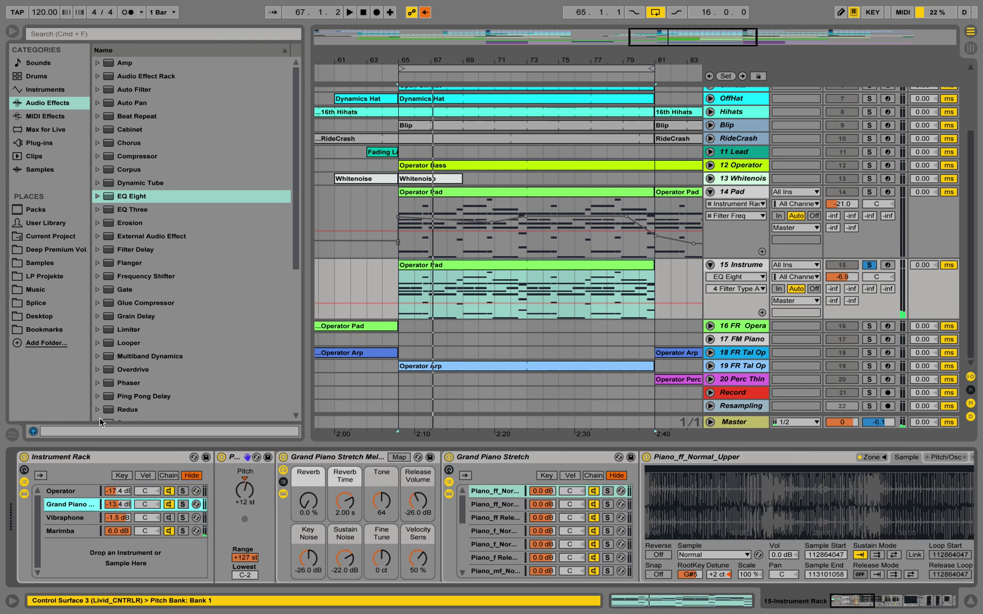
double_click(357, 458)
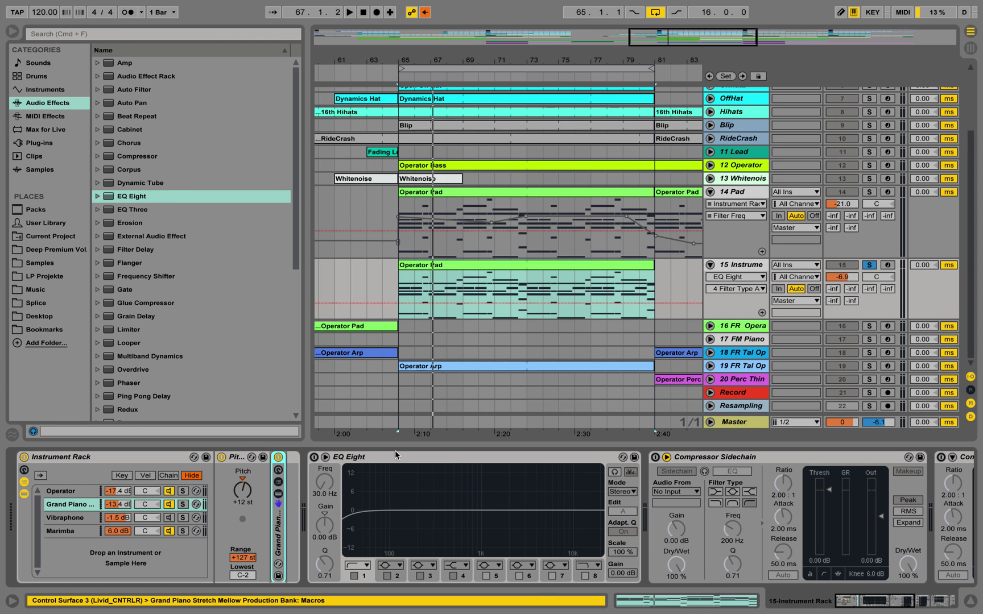
left_click(288, 470)
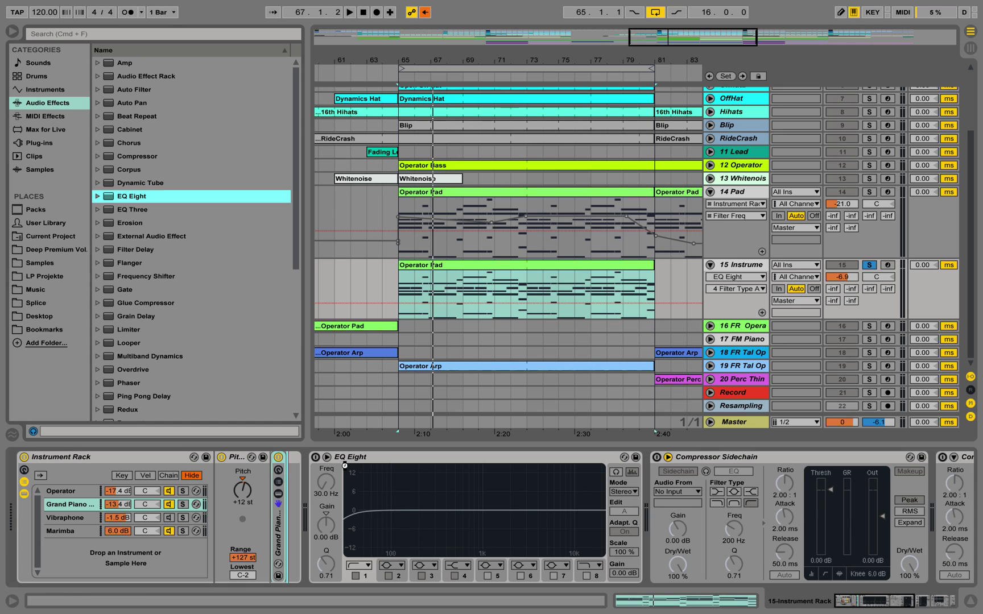
key("Return")
left_click(342, 567)
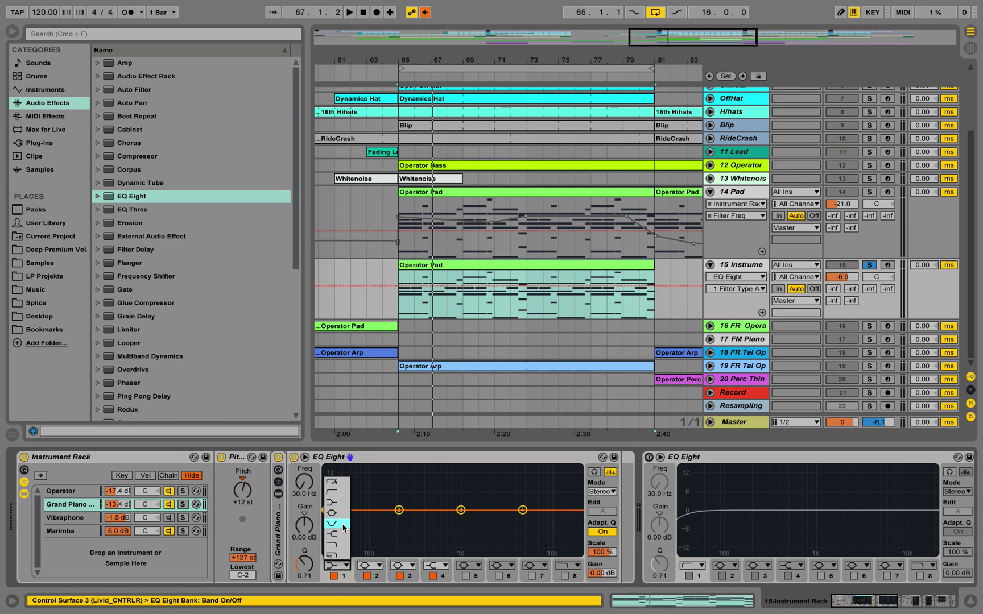
left_click(340, 518)
left_click_drag(326, 510, 483, 530)
left_click(344, 565)
left_click(337, 503)
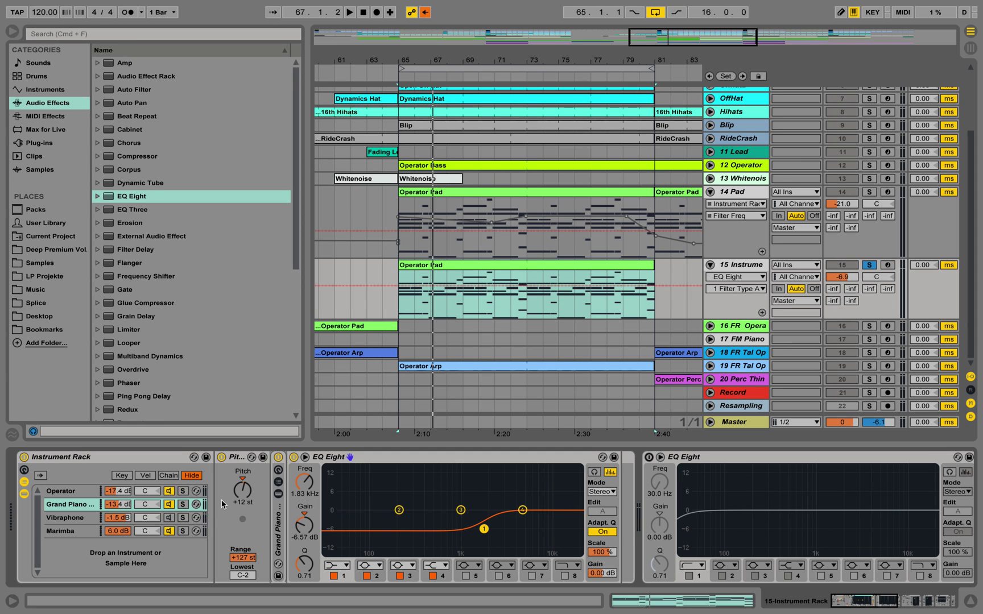
Set the piano shelf to 1.61 kHz, -7.31 dB and raise track 15 to -2.7 dB
key("space")
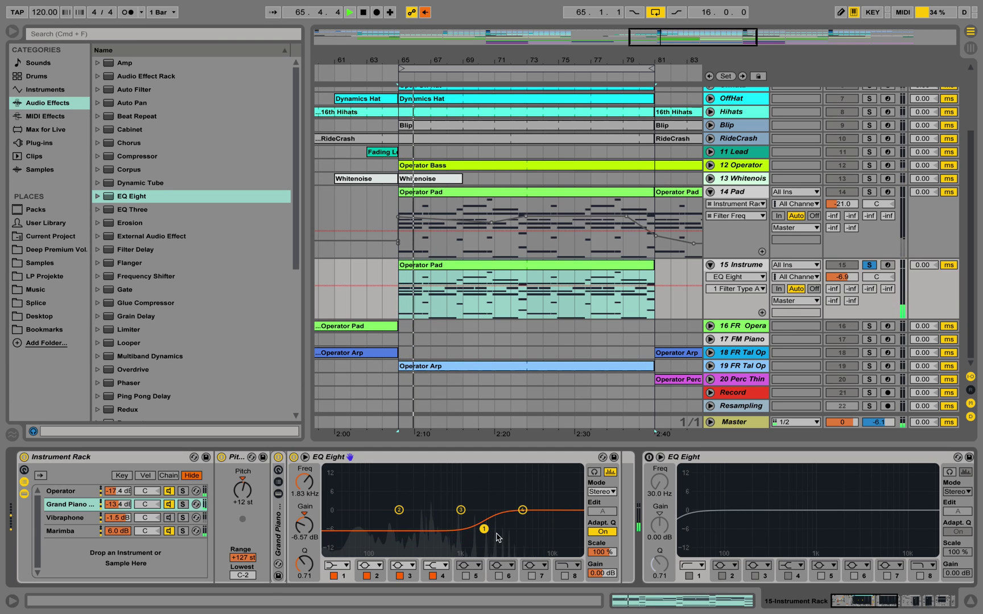
left_click_drag(491, 531, 479, 532)
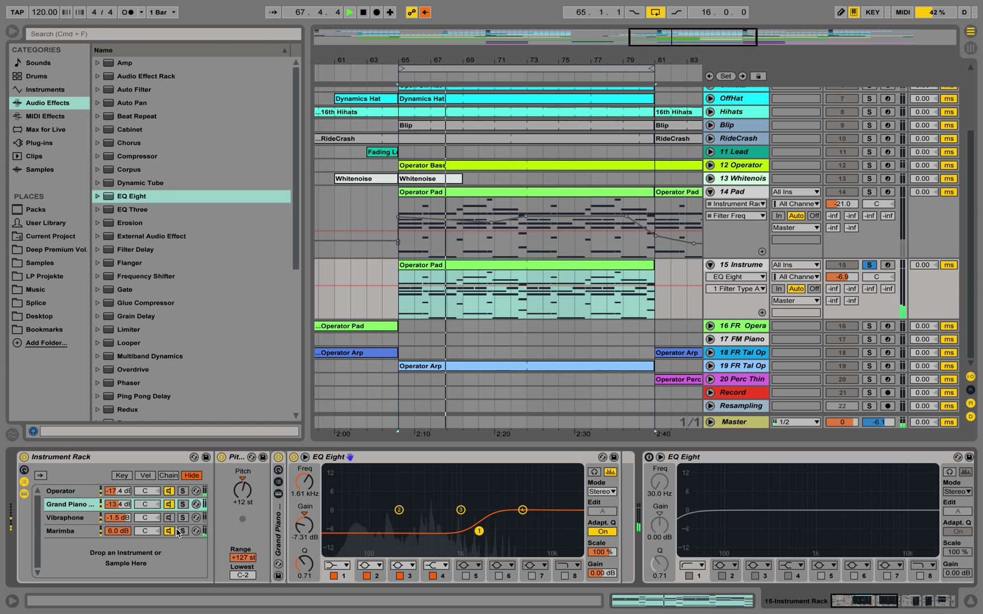
left_click(59, 530)
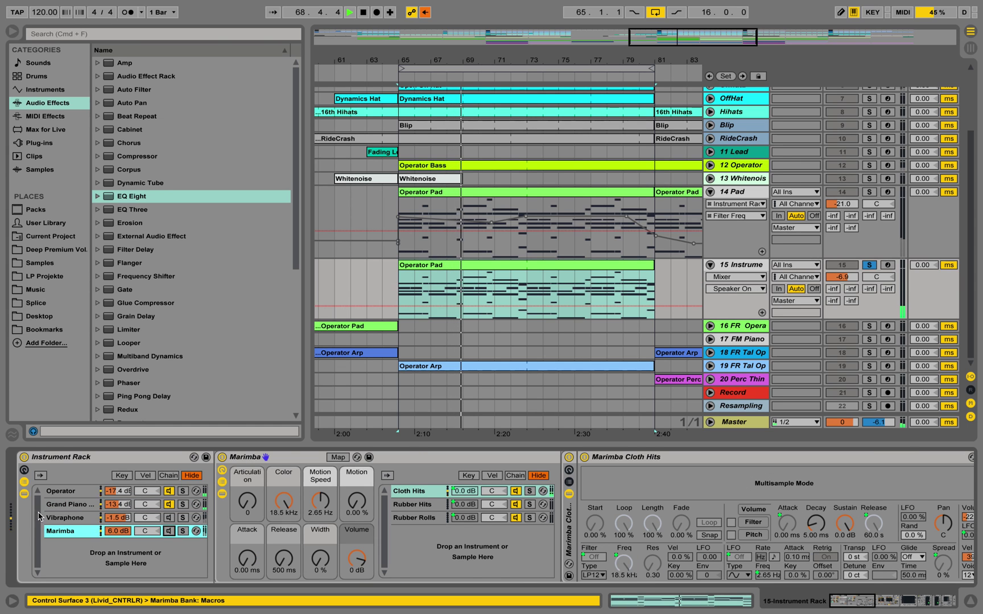
left_click(64, 504)
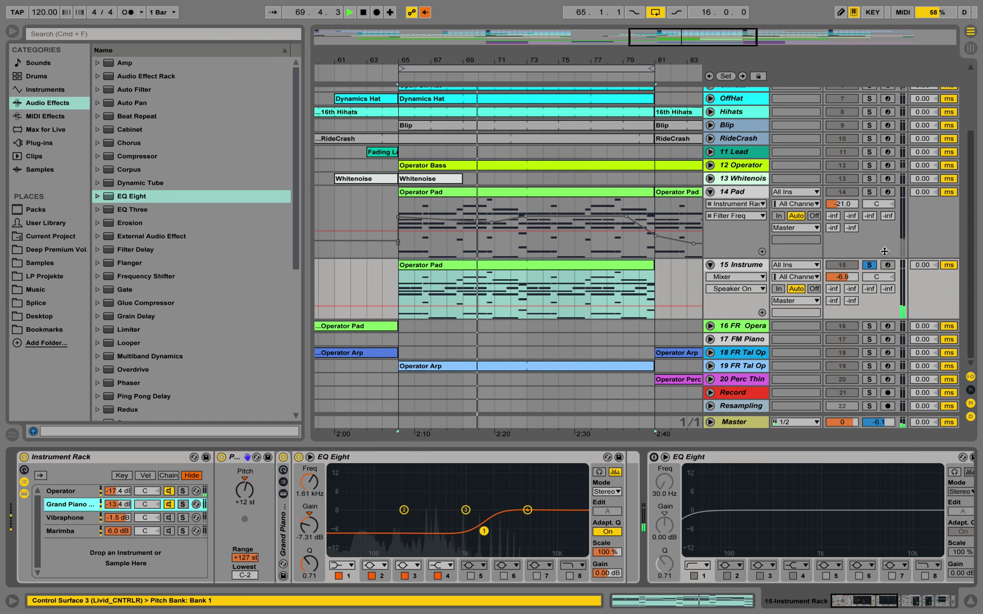
left_click_drag(841, 276, 841, 263)
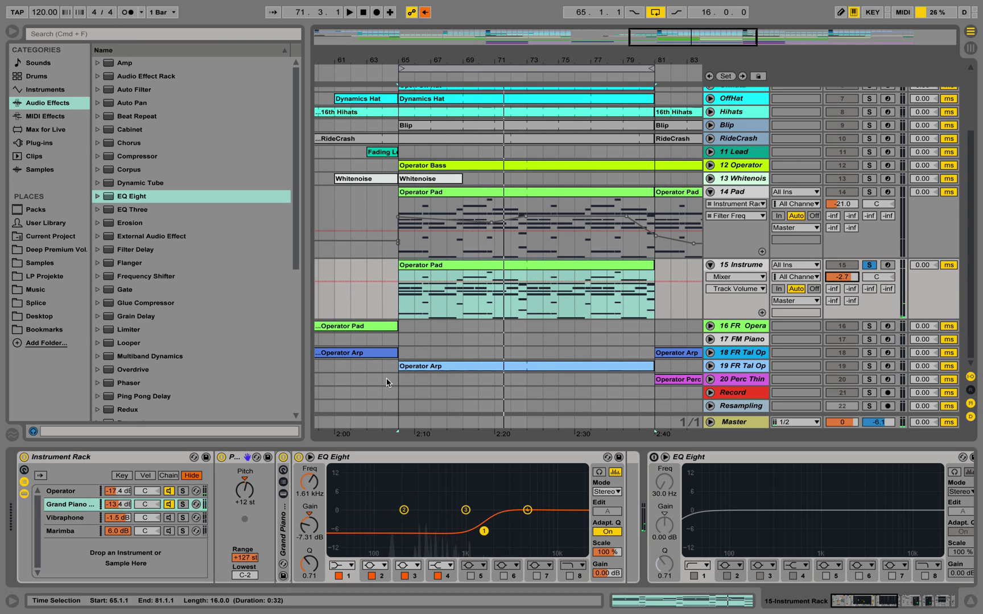
Fold the Operator device to reveal the EQs in the Operator chain
left_click(82, 491)
double_click(345, 459)
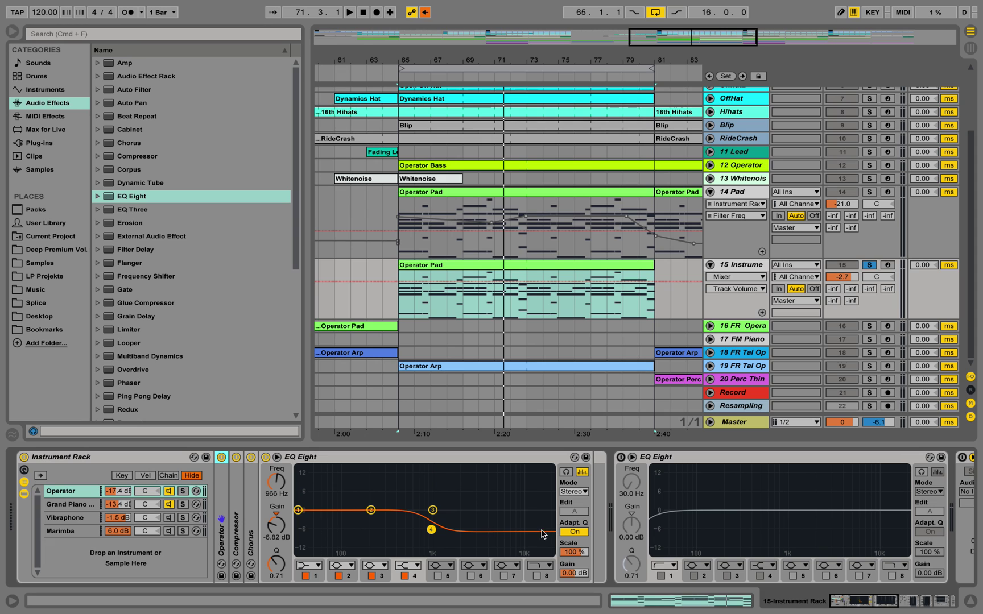
left_click(95, 507)
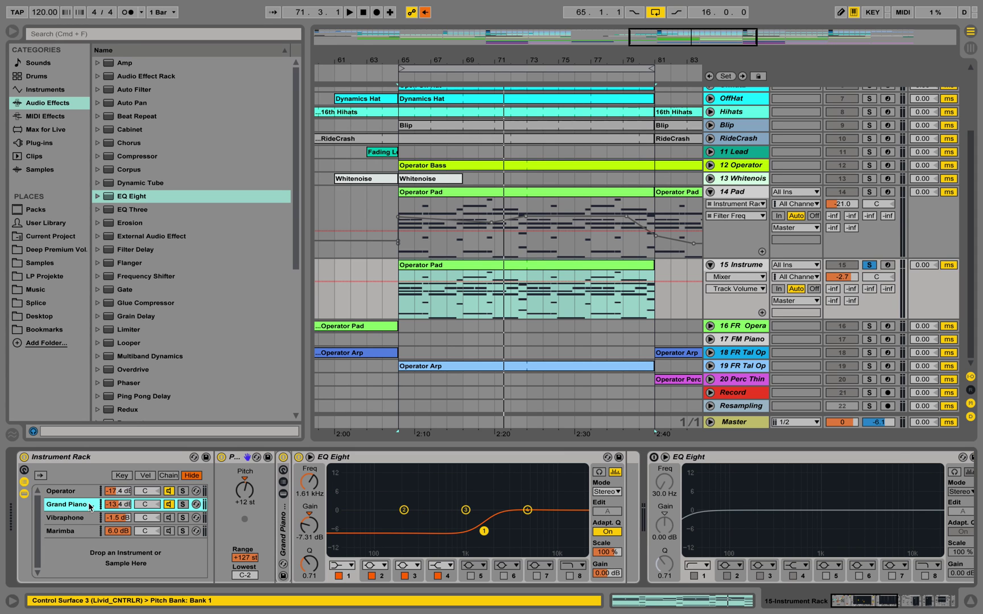
Switch on the second EQ Eight, raise its low cut to about 167 Hz, and stop playback
left_click(655, 458)
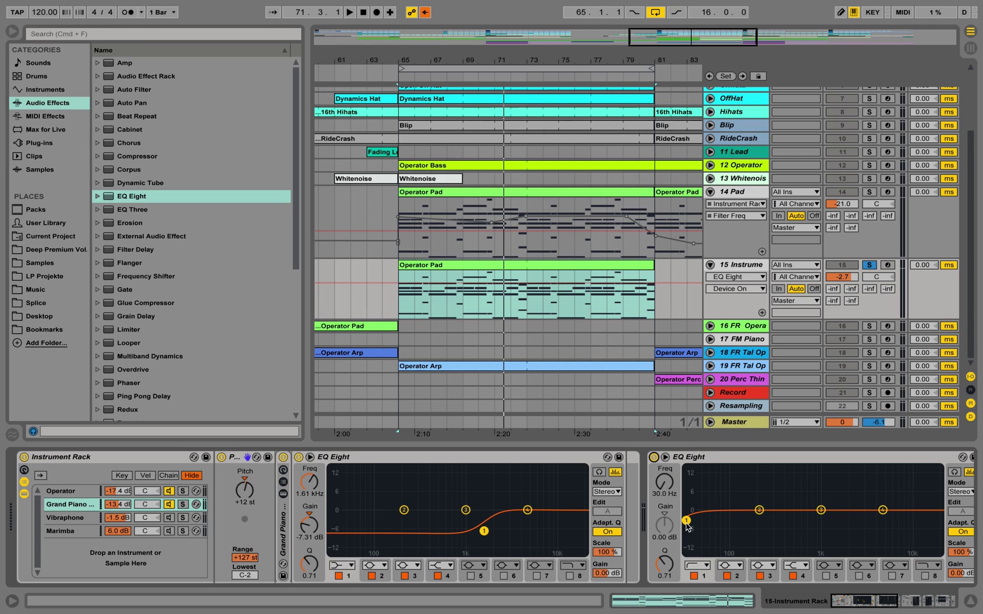
left_click_drag(686, 521, 750, 522)
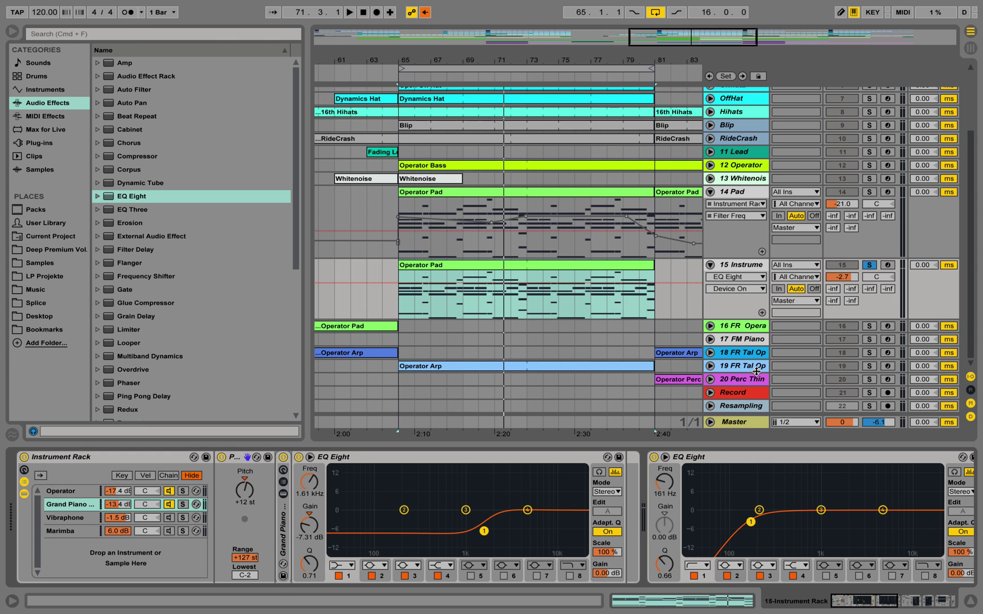
key("space")
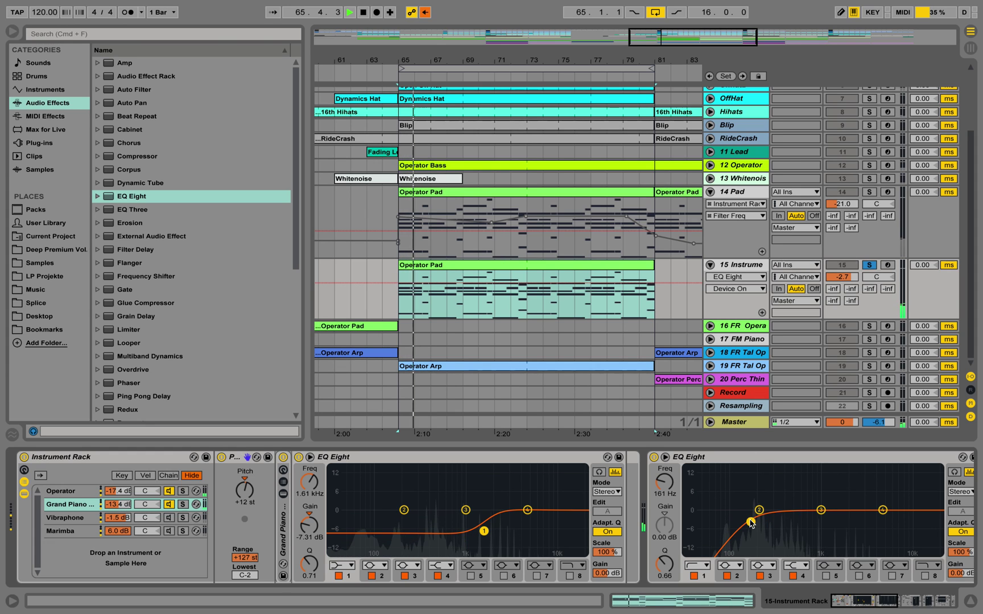
left_click_drag(751, 522, 754, 523)
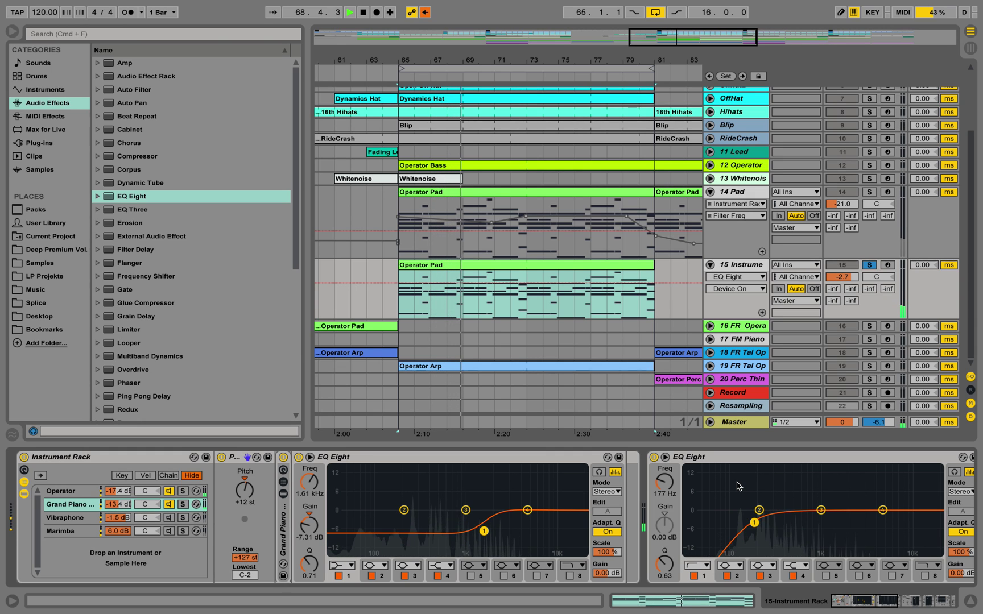
key("space")
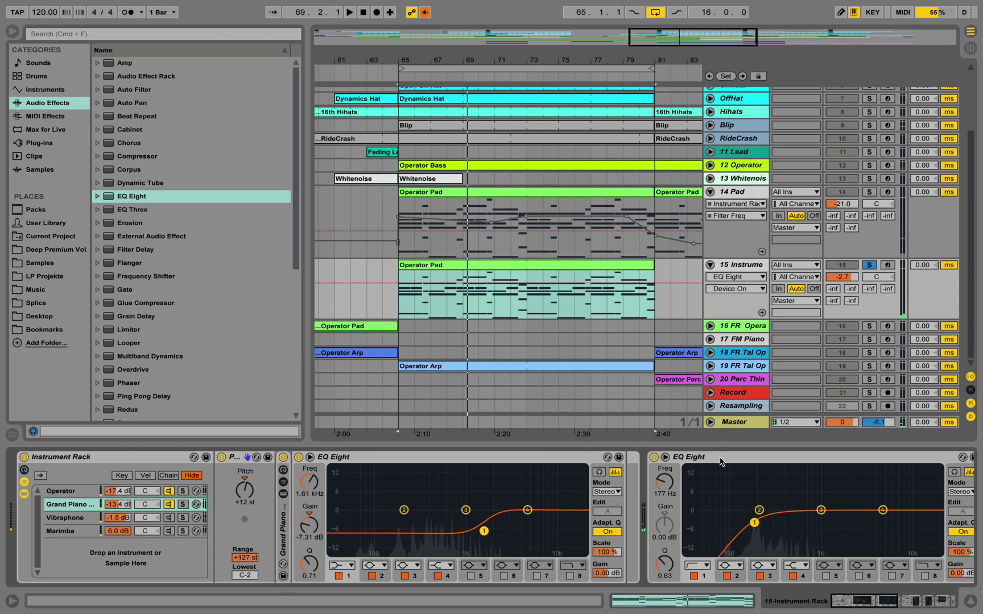
Bypass the Operator chain's old EQ and insert a fresh EQ Eight with band 4 off
left_click(73, 494)
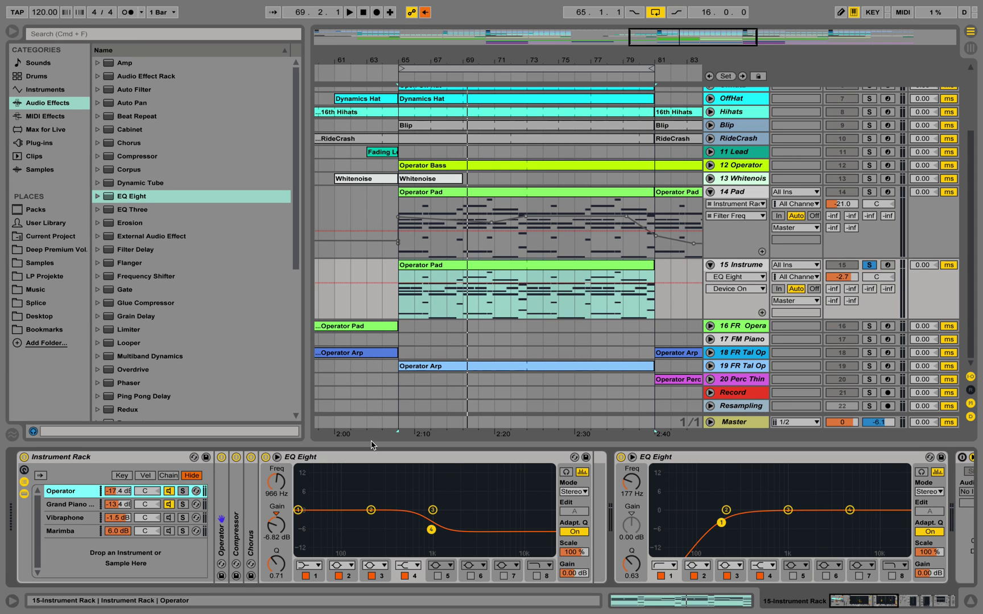
left_click(265, 456)
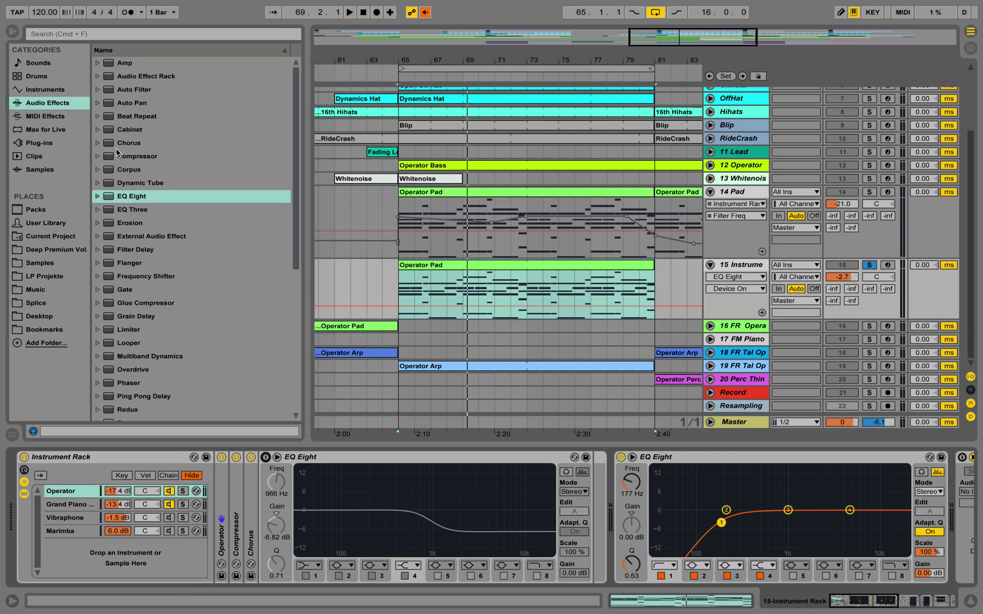
left_click_drag(134, 202, 193, 196)
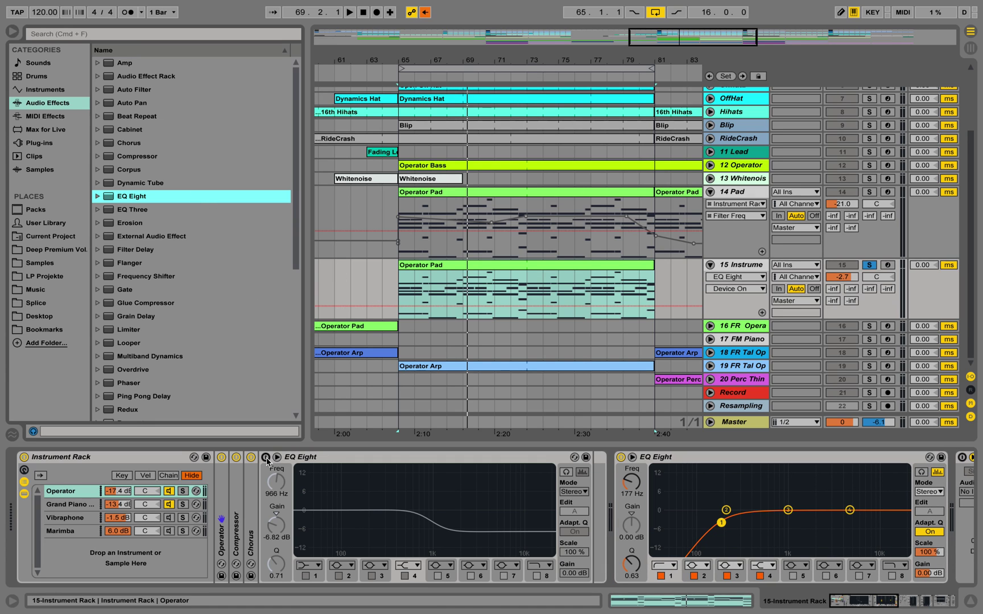
left_click(444, 511)
left_click(408, 576)
Set the EQ to M/S, edit Side, and make band 6 a high shelf cutting 9.55 dB above ~570 Hz
left_click(573, 493)
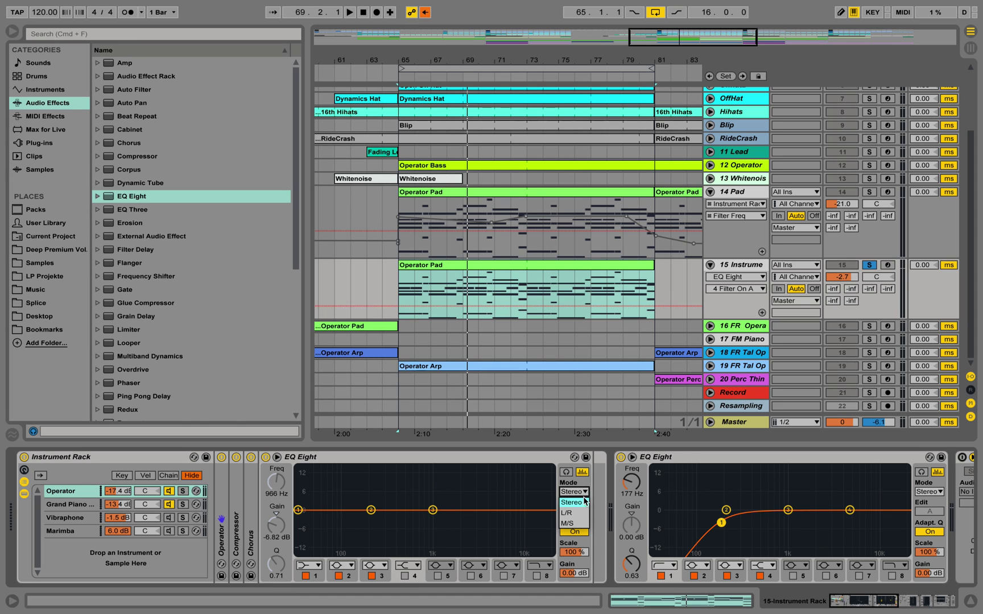
left_click(583, 524)
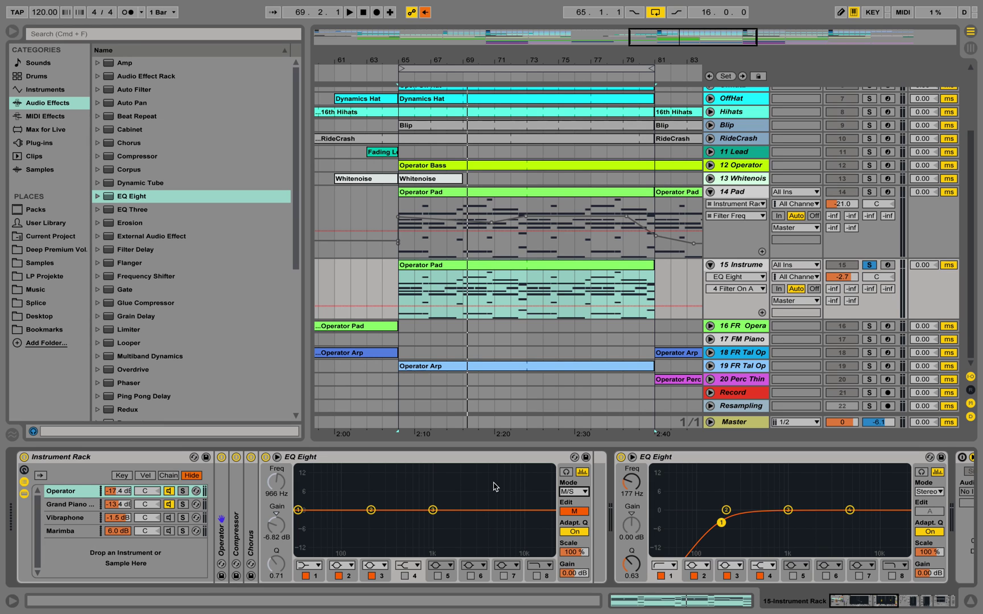
left_click(574, 512)
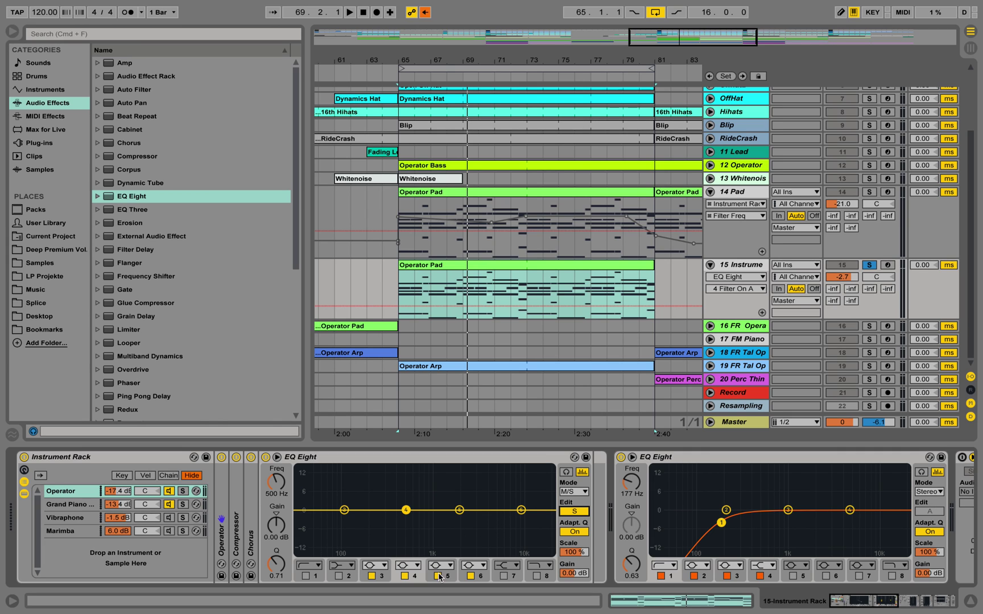
left_click(480, 566)
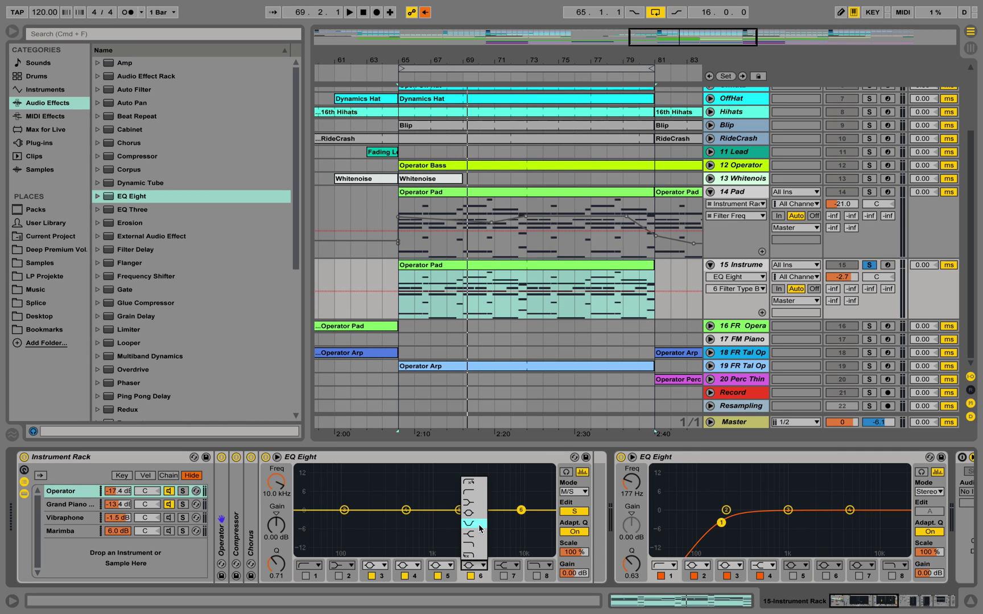
left_click(483, 535)
left_click_drag(521, 511, 410, 537)
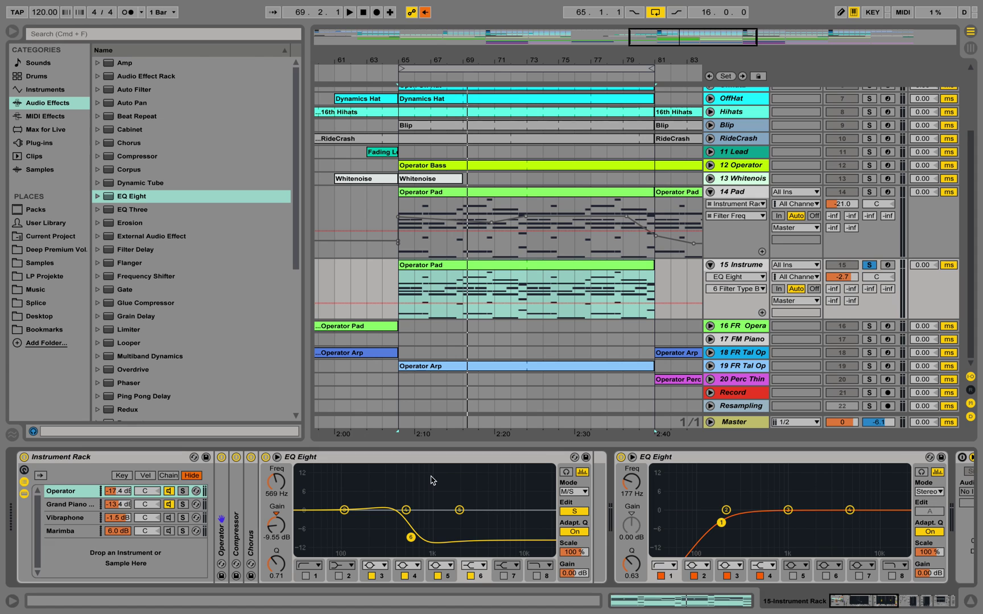
left_click(68, 505)
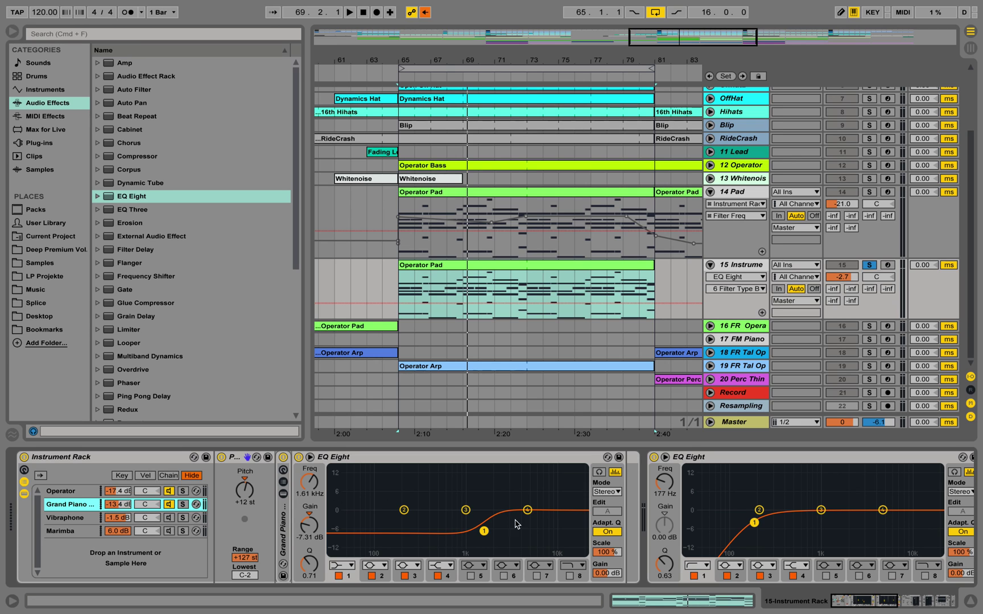
Disable bands 1 and 4 on the Grand Piano EQ Eight and switch it to M/S editing Side
left_click(438, 576)
left_click(339, 576)
left_click(606, 492)
left_click(610, 523)
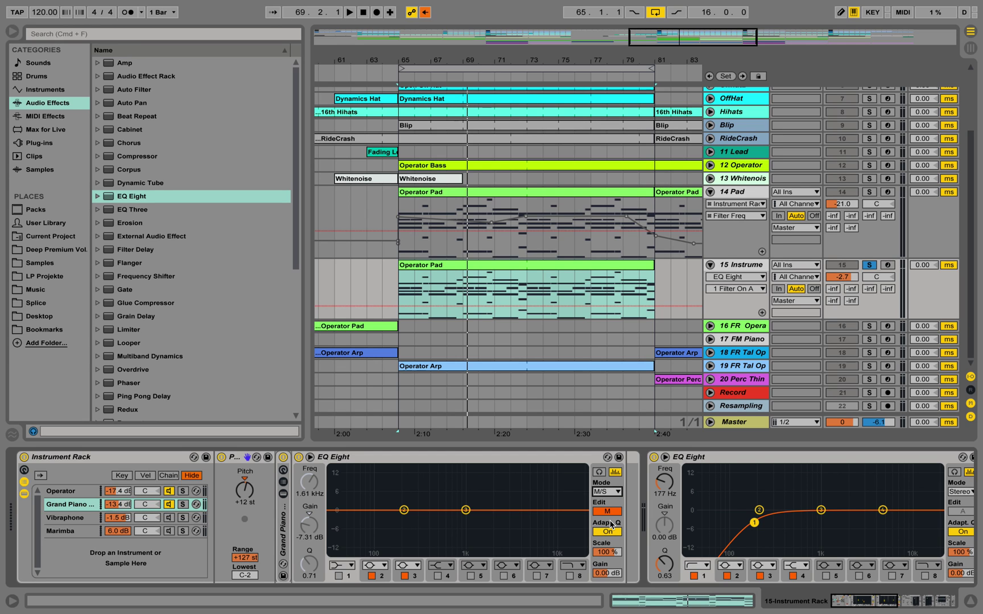
left_click(604, 511)
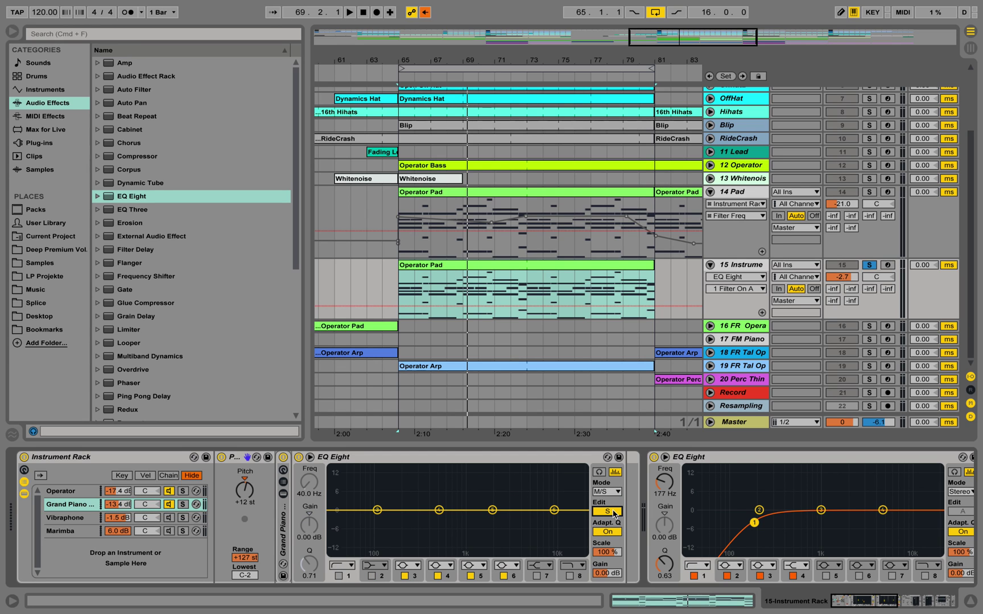
left_click(75, 494)
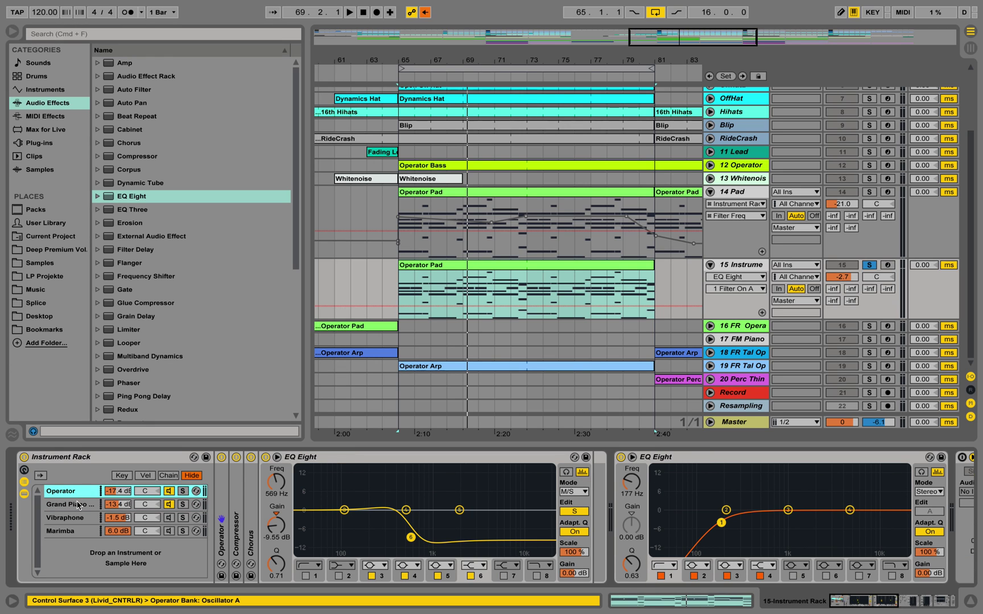
left_click(79, 506)
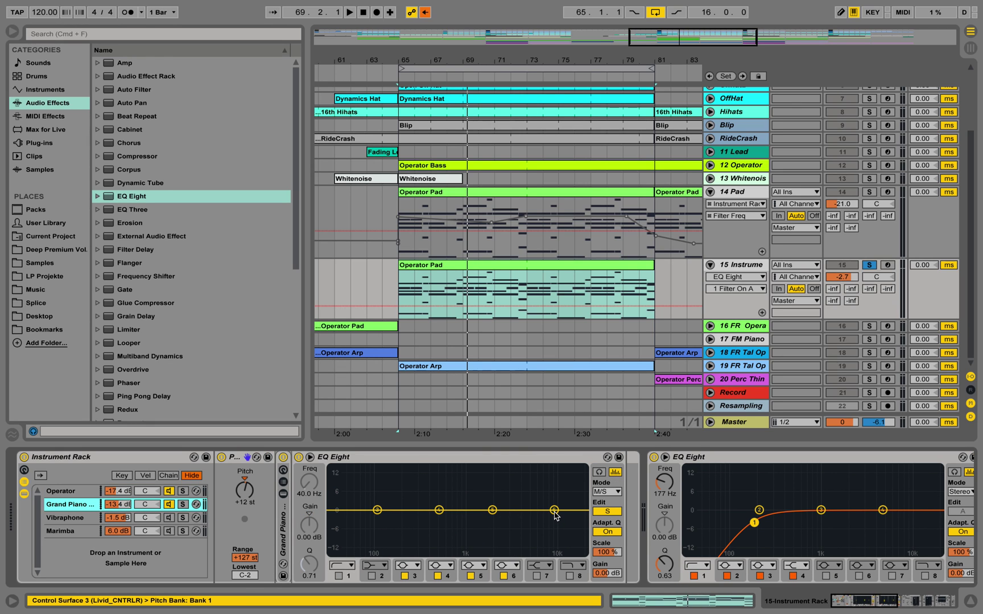
Shelve the Side lows down with band 6, boost highs at 2.37 kHz with band 7, and scale to 141 %
left_click_drag(555, 510, 552, 504)
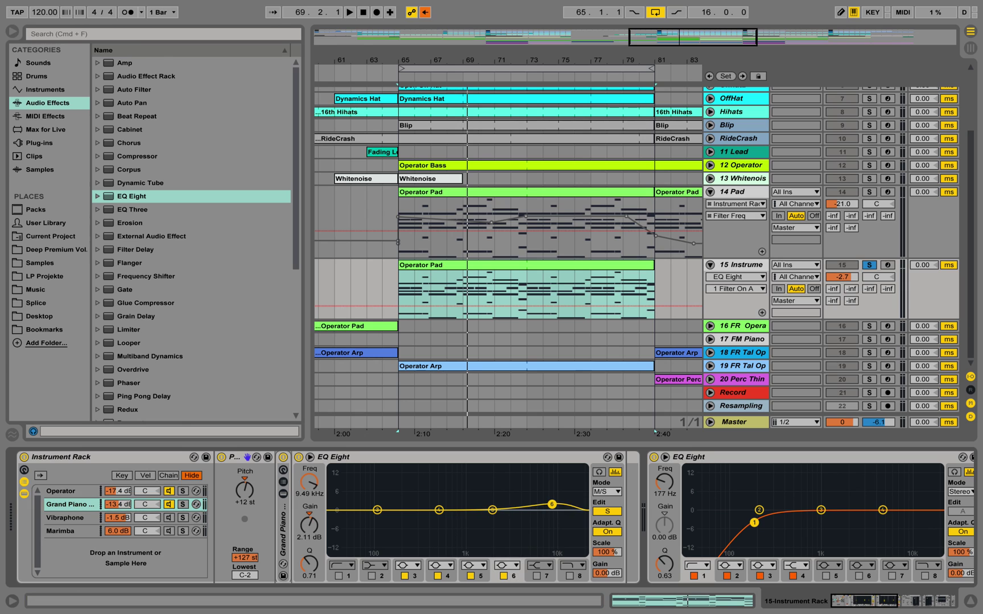
left_click(520, 565)
left_click(507, 510)
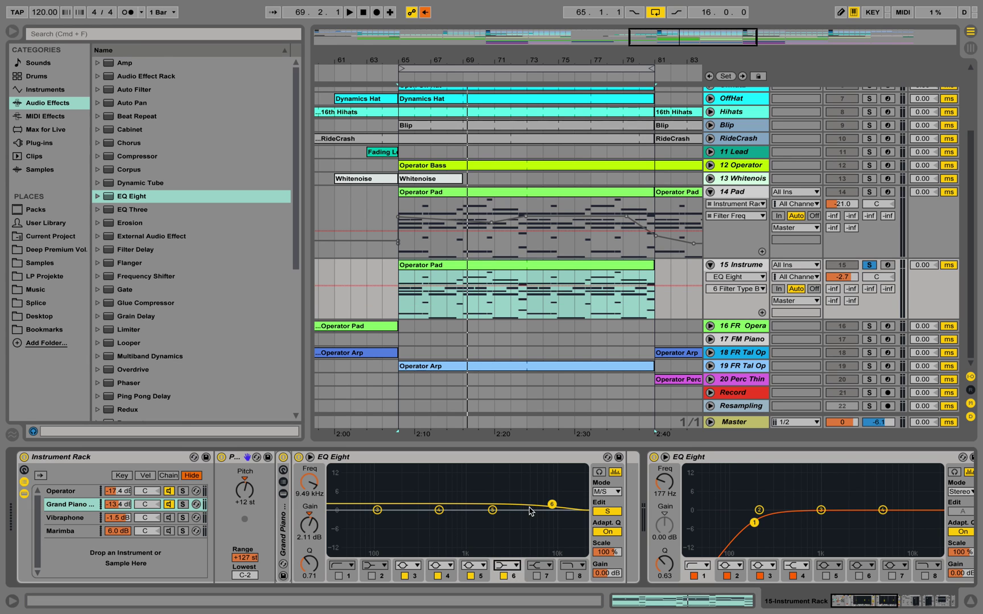
left_click_drag(550, 506, 445, 532)
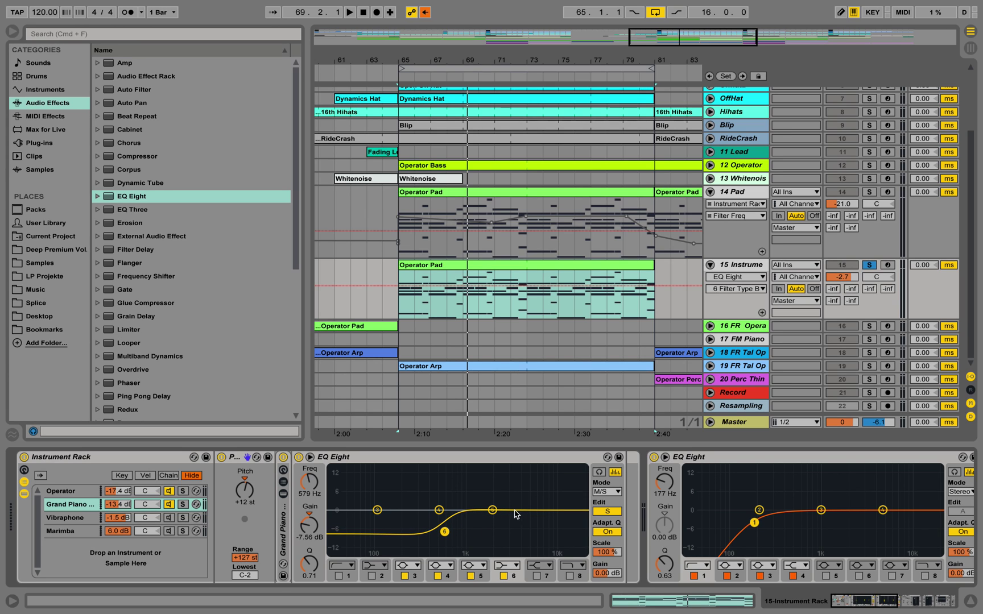
left_click(536, 576)
left_click_drag(529, 513, 499, 501)
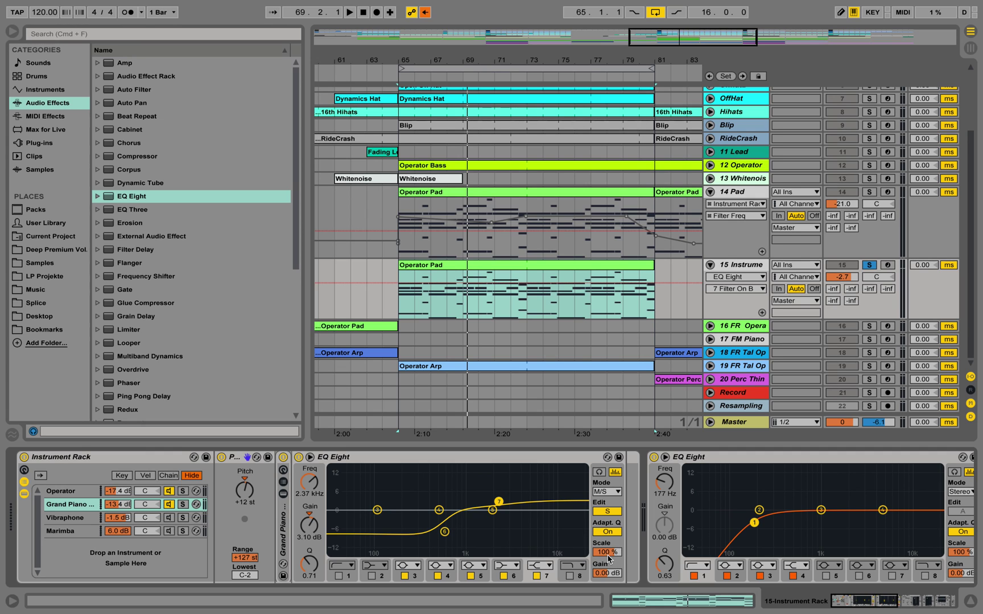
left_click_drag(608, 556, 608, 533)
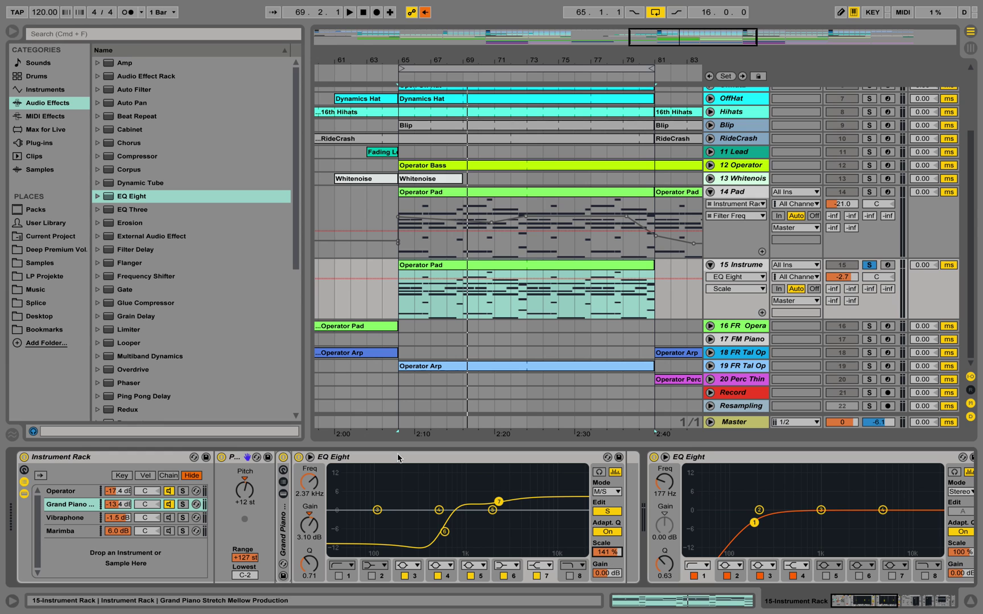
Compare the chain EQs, then set the Operator Side shelf to -12.0 dB at 559 Hz with Scale 181%
left_click(74, 497)
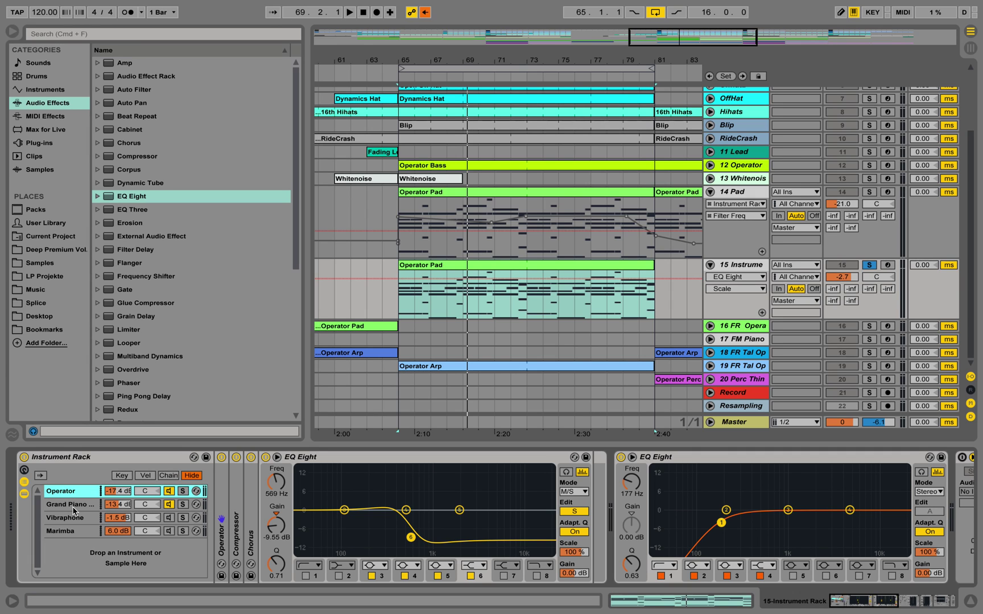
left_click(72, 506)
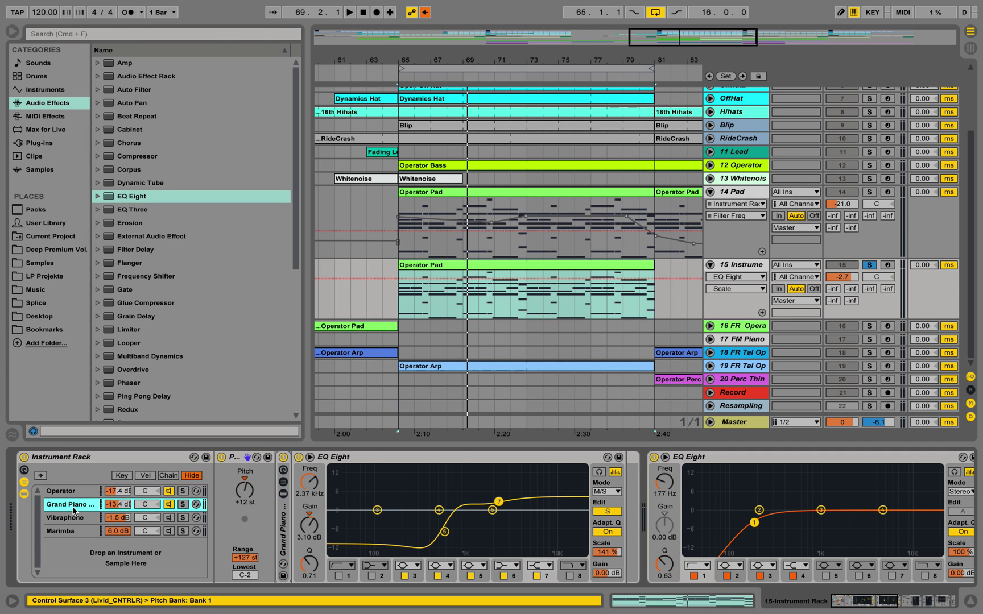
key("space")
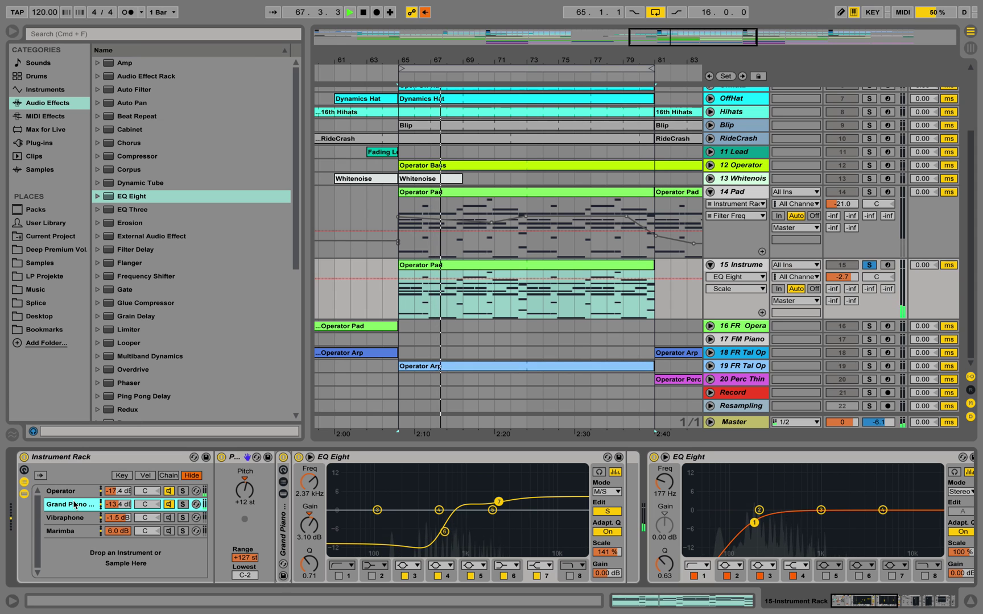
left_click(75, 492)
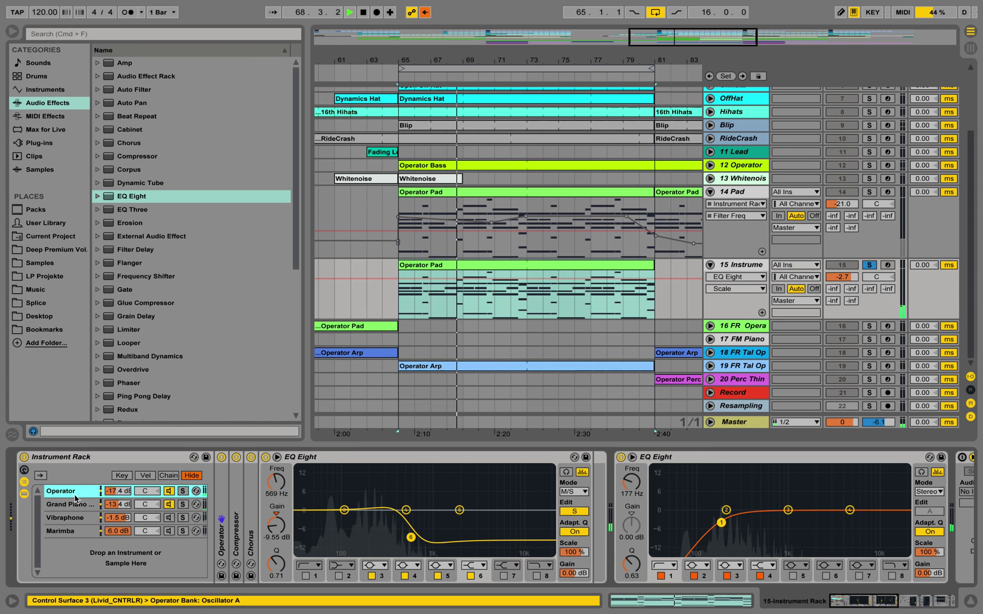
left_click_drag(276, 524, 276, 532)
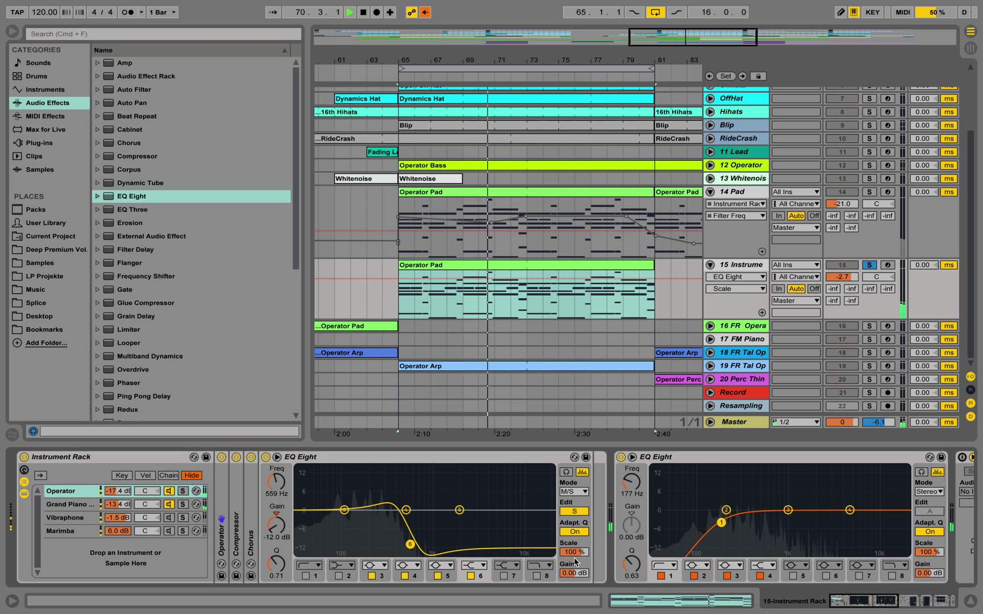
left_click_drag(573, 555, 574, 509)
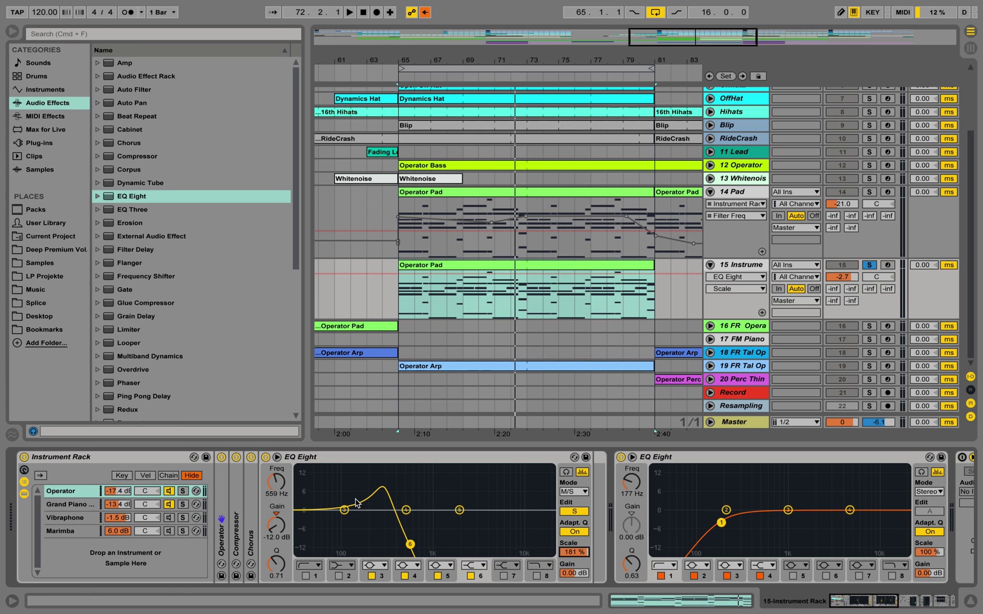
Audition the Grand Piano chain's EQ in playback, then return to the Operator chain
left_click(79, 507)
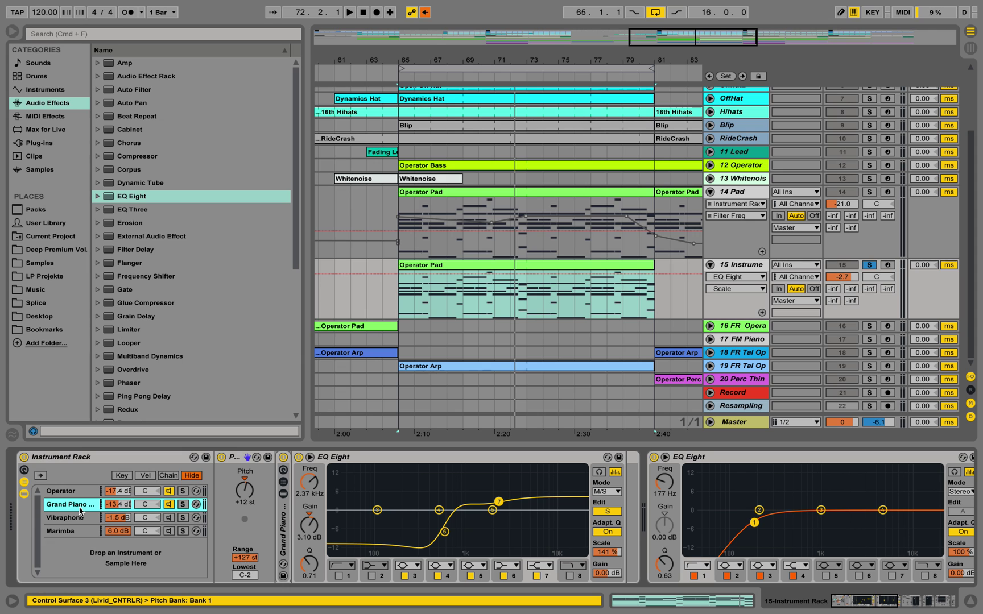
key("space")
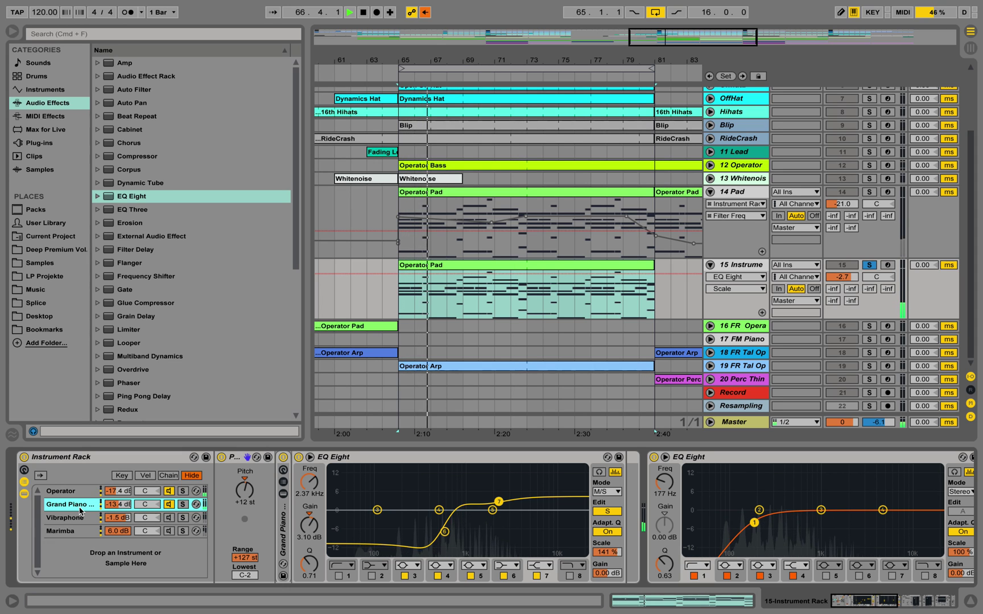
key("space")
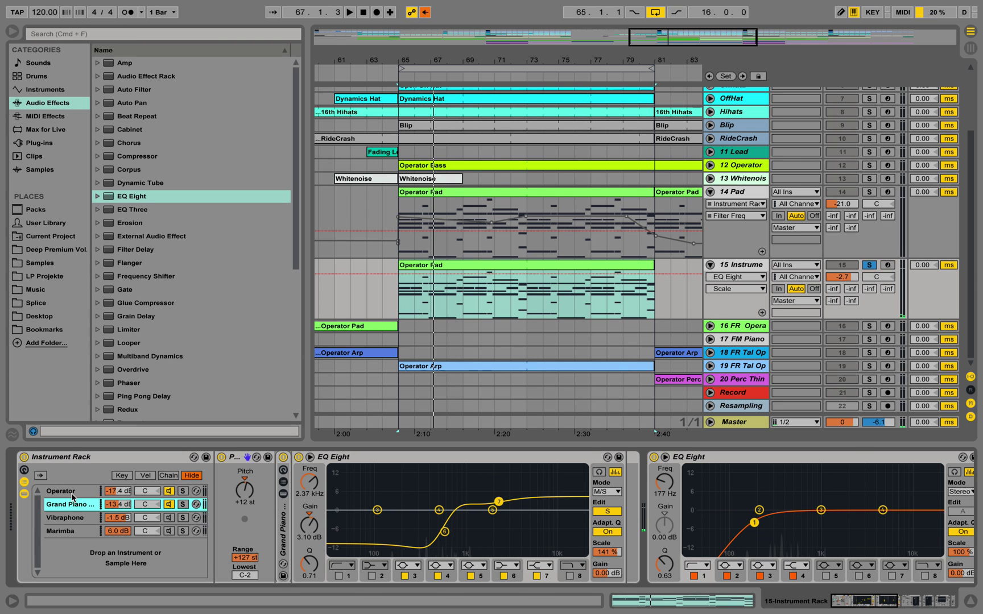
left_click(72, 494)
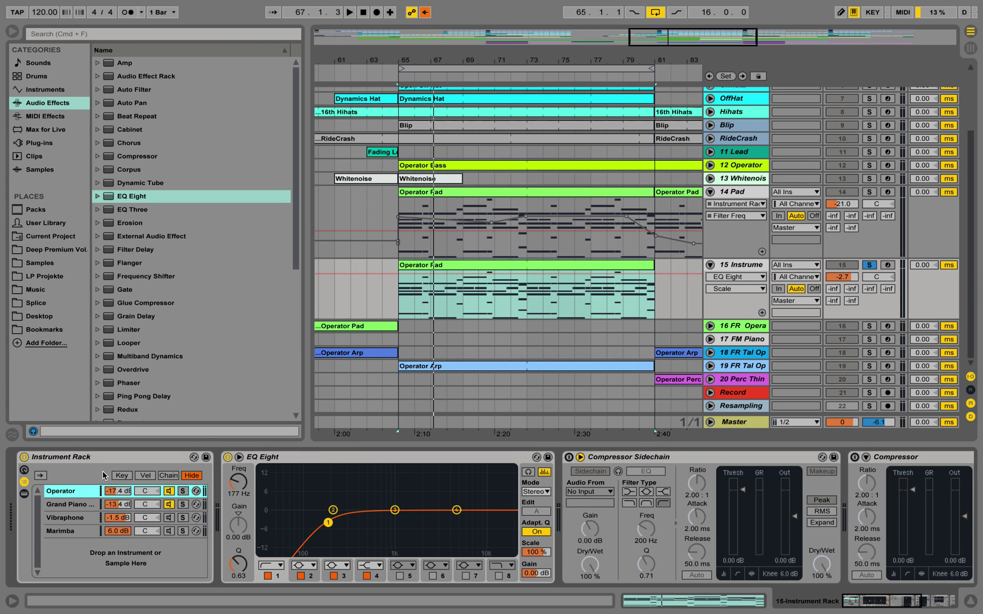
Show the rack's chain devices and unfold the Operator chain's Chorus
left_click(25, 472)
left_click(25, 471)
left_click(24, 494)
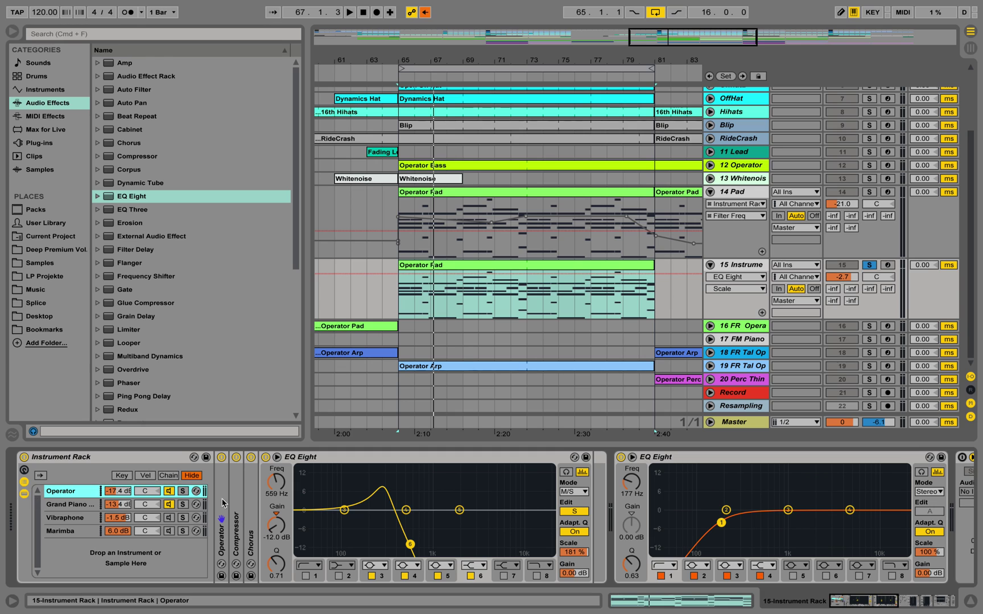
left_click(254, 520)
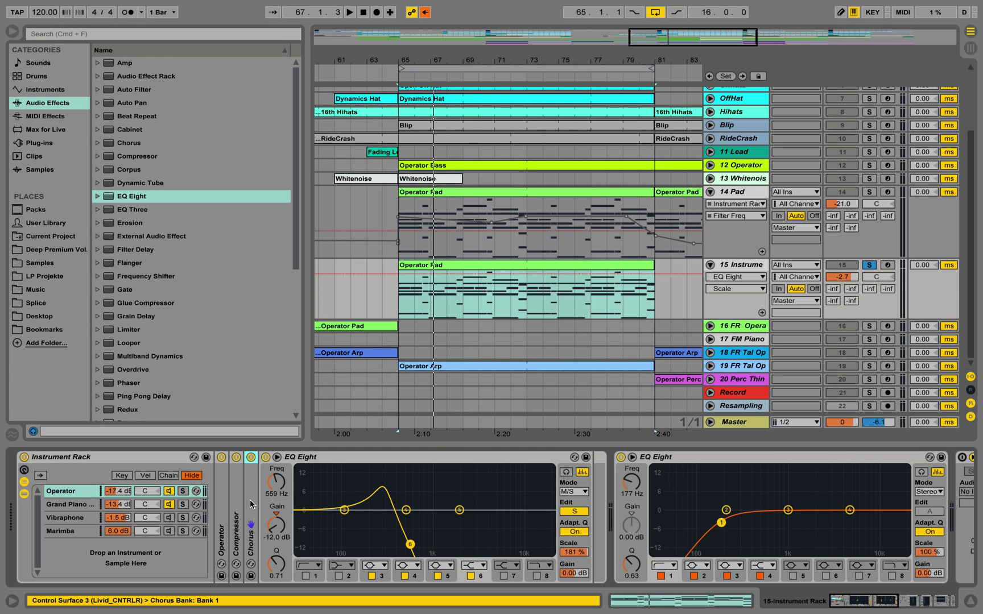
double_click(250, 504)
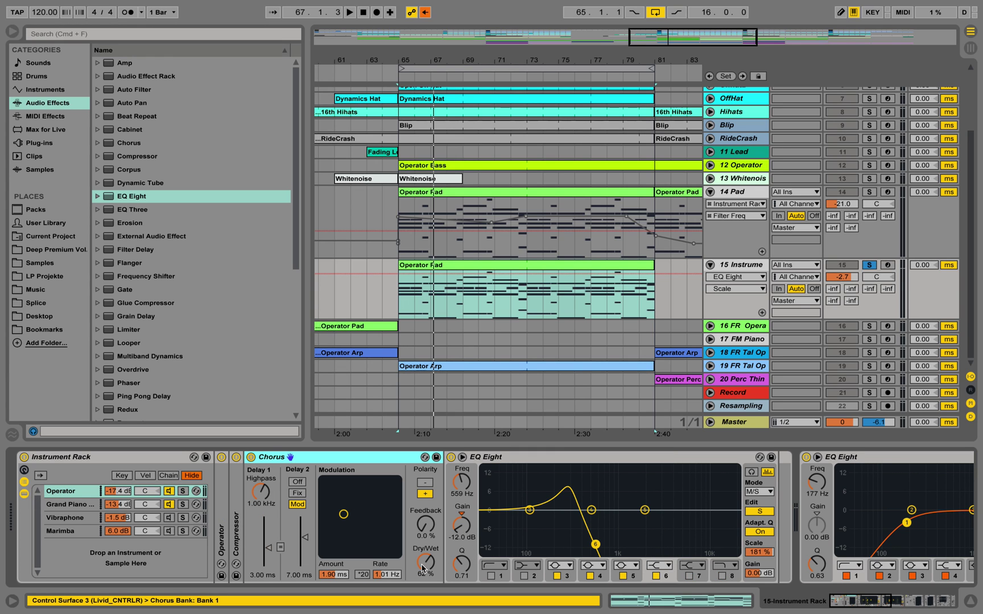
Turn the Chorus Dry/Wet down to 0 % while auditioning in playback
left_click_drag(429, 568, 429, 594)
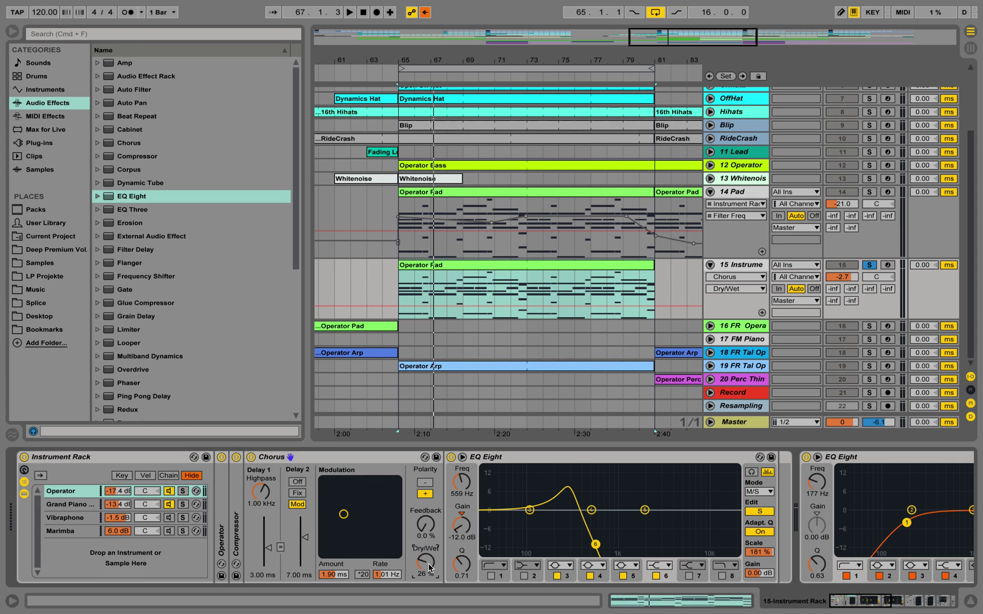
key("space")
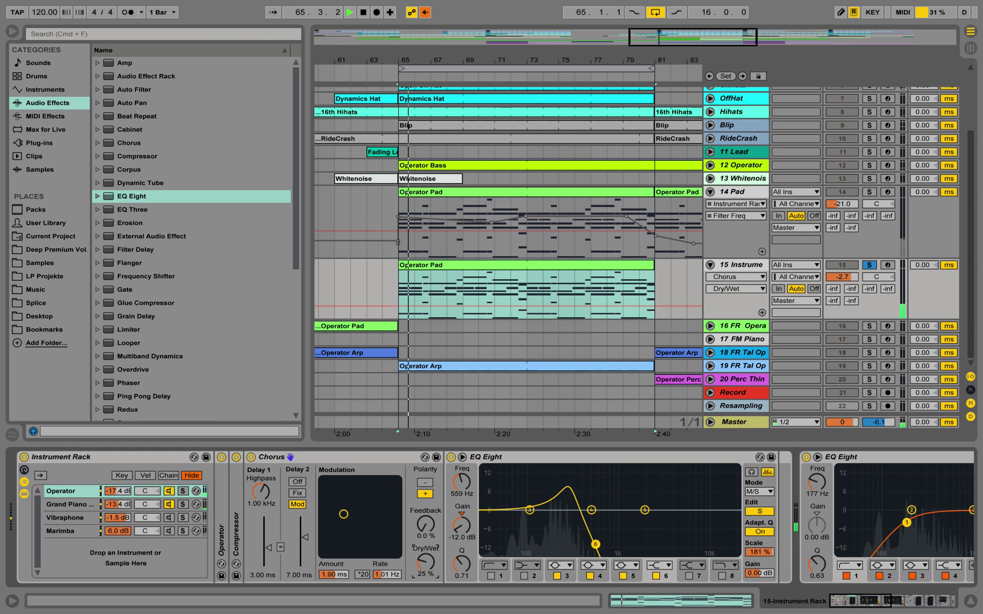
left_click_drag(430, 568, 430, 583)
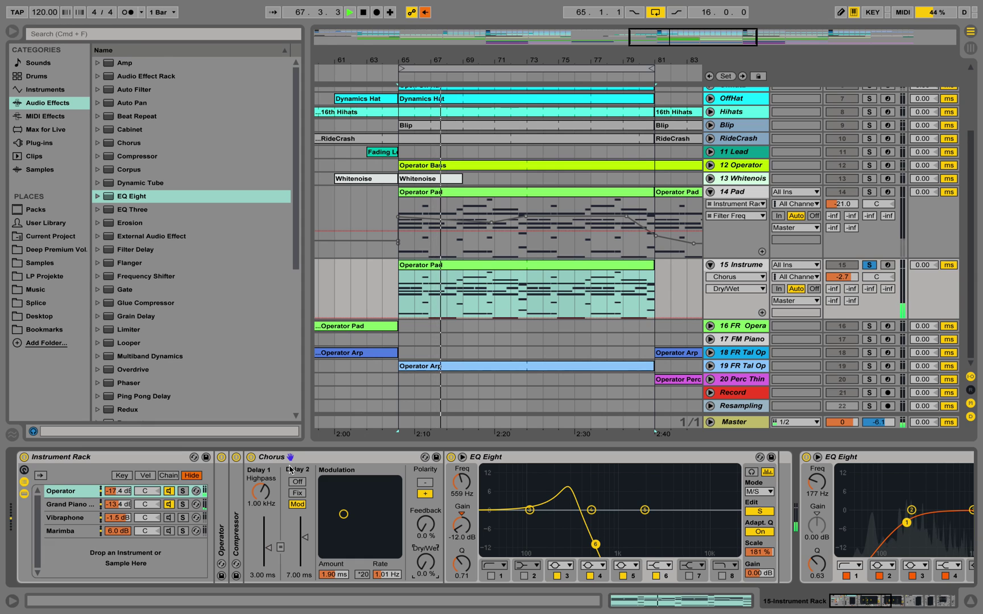
key("space")
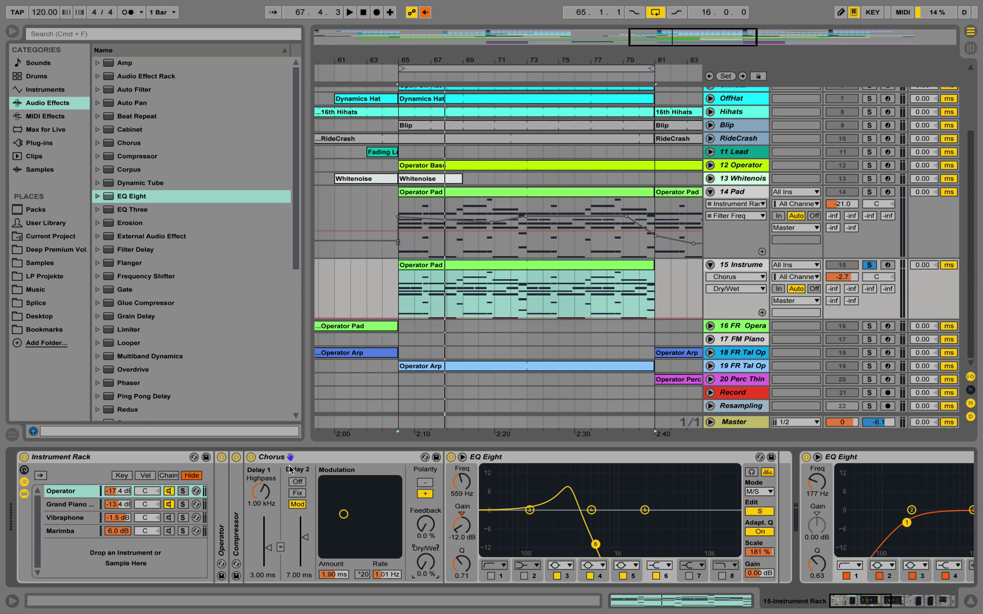
Search the plug-ins in the browser for 'paz'
key("super+f")
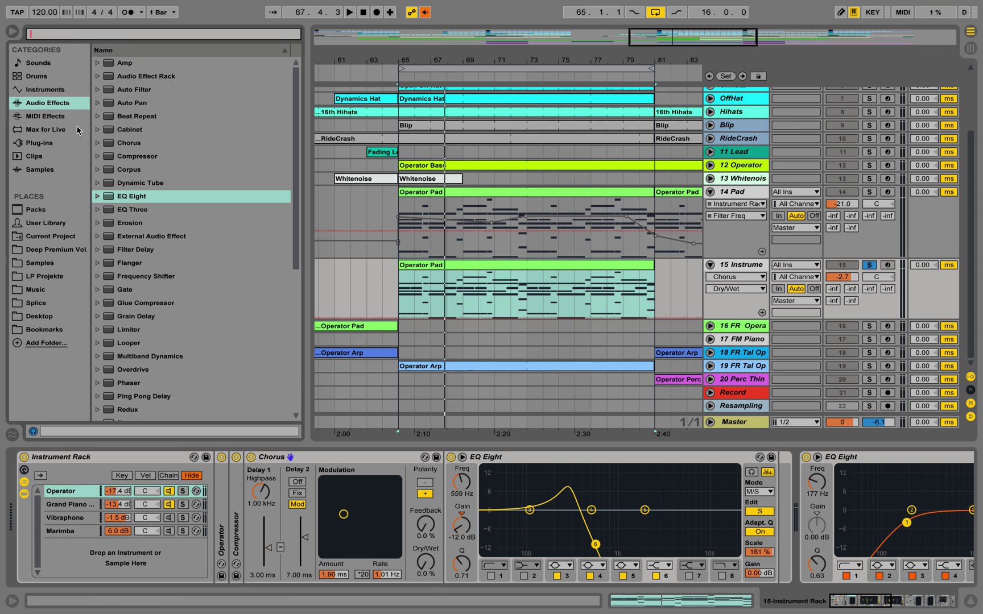
left_click(40, 145)
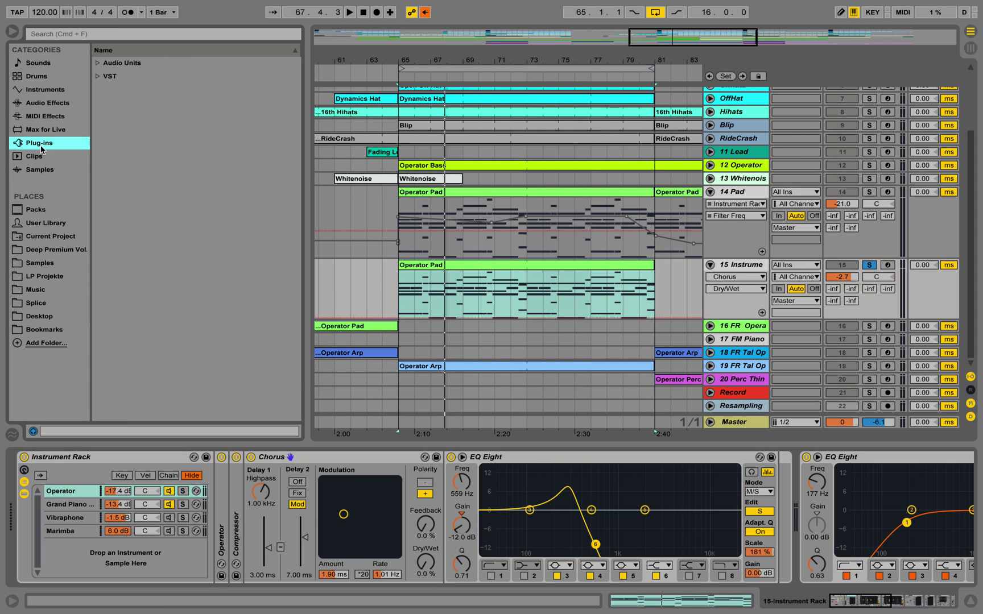
left_click(94, 37)
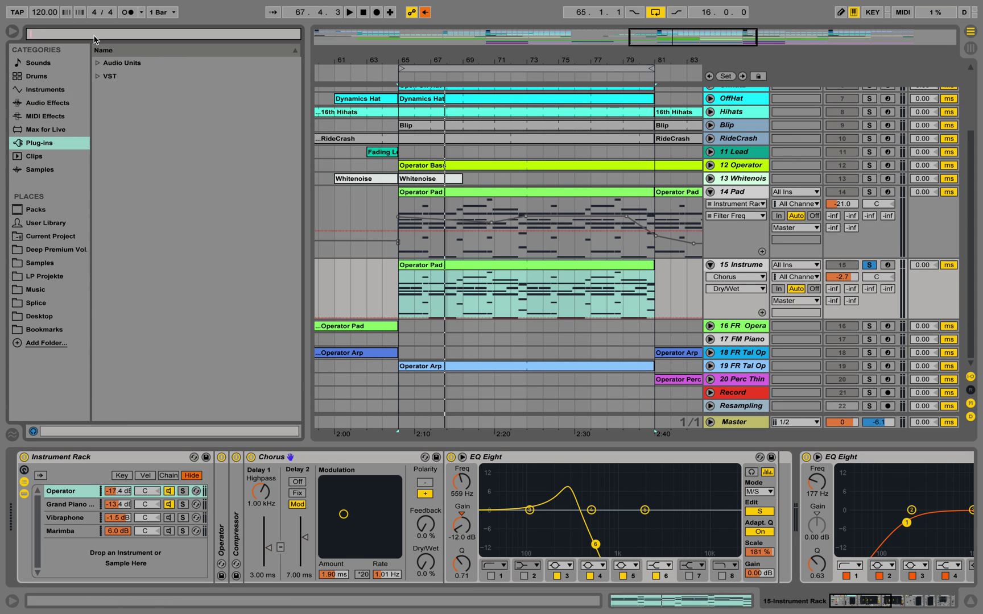
type("paz")
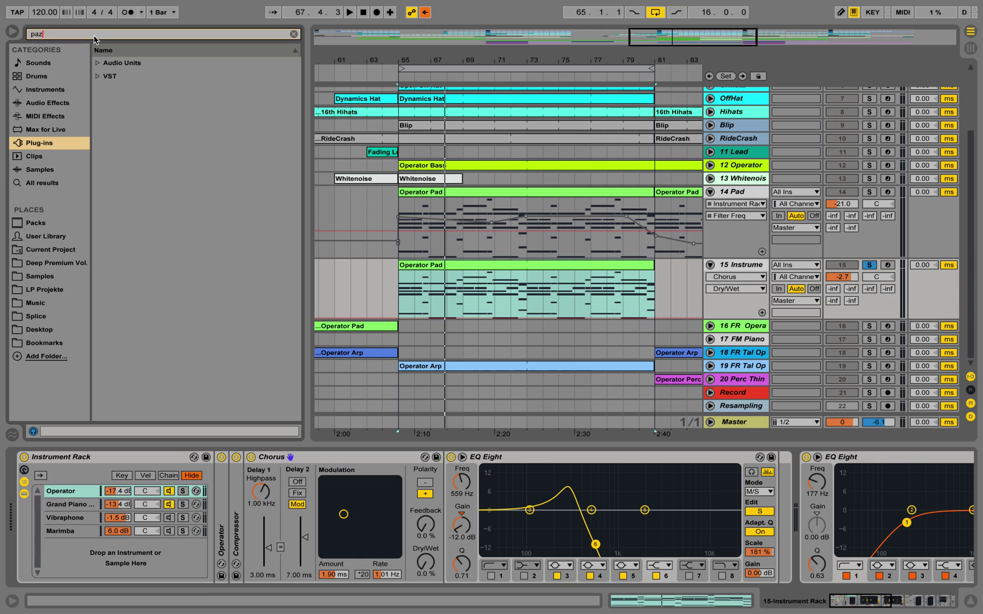
Add PAZ- Analyzer Stereo from WaveShell-VST 9.3 after the Instrument Rack and reposition its window
left_click(98, 77)
left_click(106, 90)
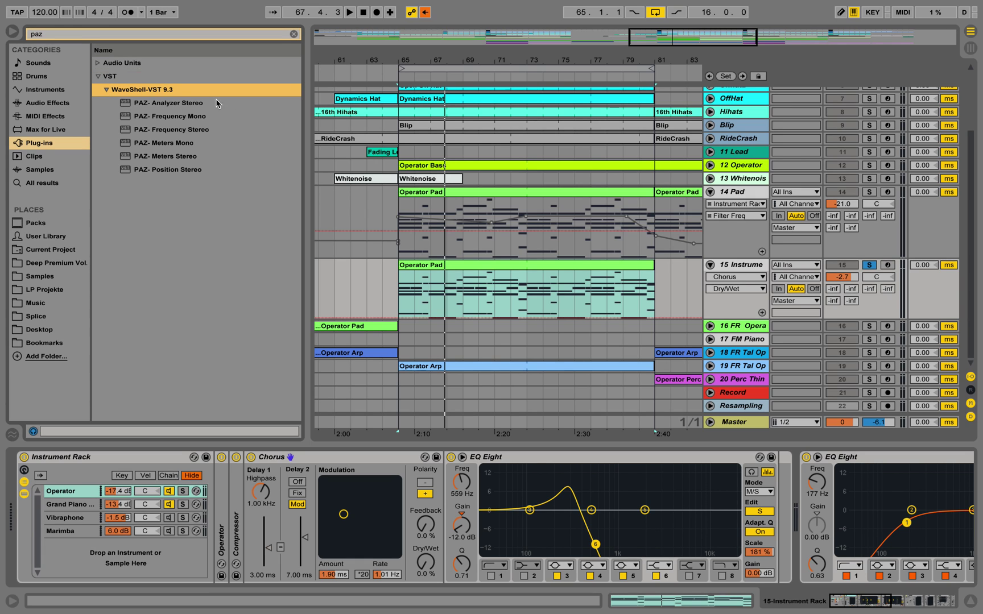
left_click_drag(184, 108, 826, 494)
left_click_drag(278, 41, 590, 106)
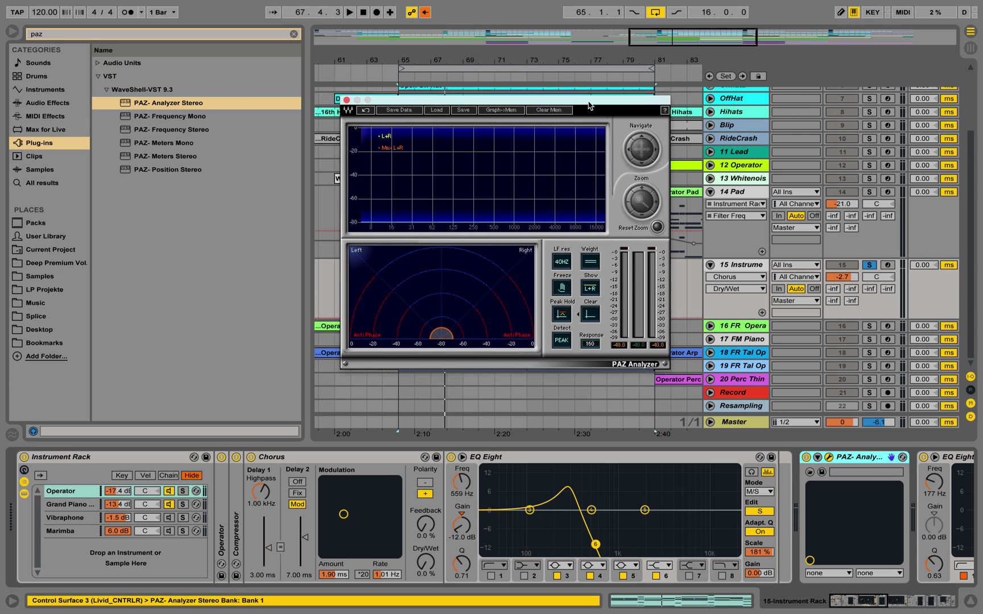
Toggle the Grand Piano and Operator chains during playback to compare their stereo placement
left_click(170, 506)
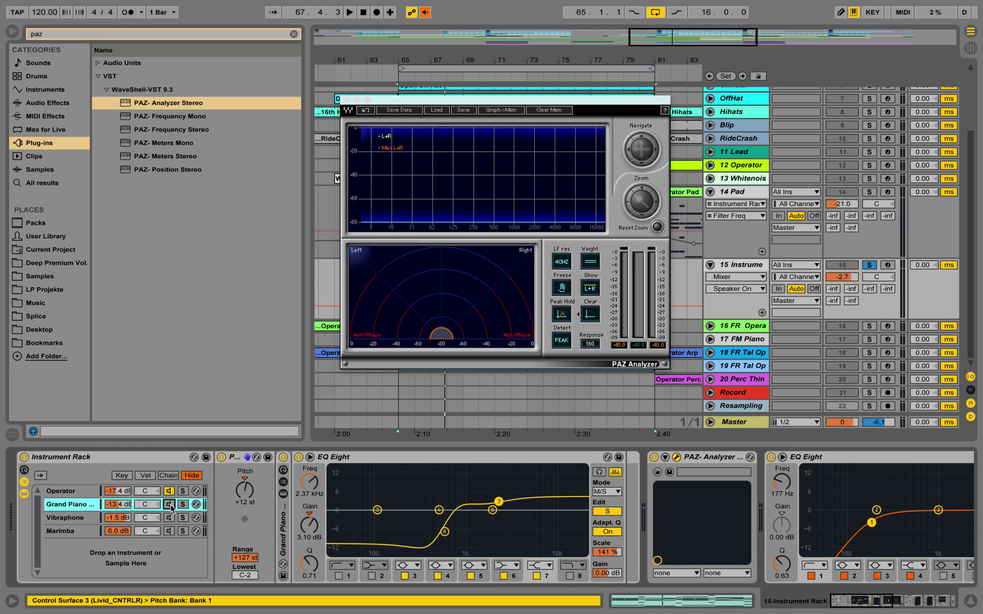
key("space")
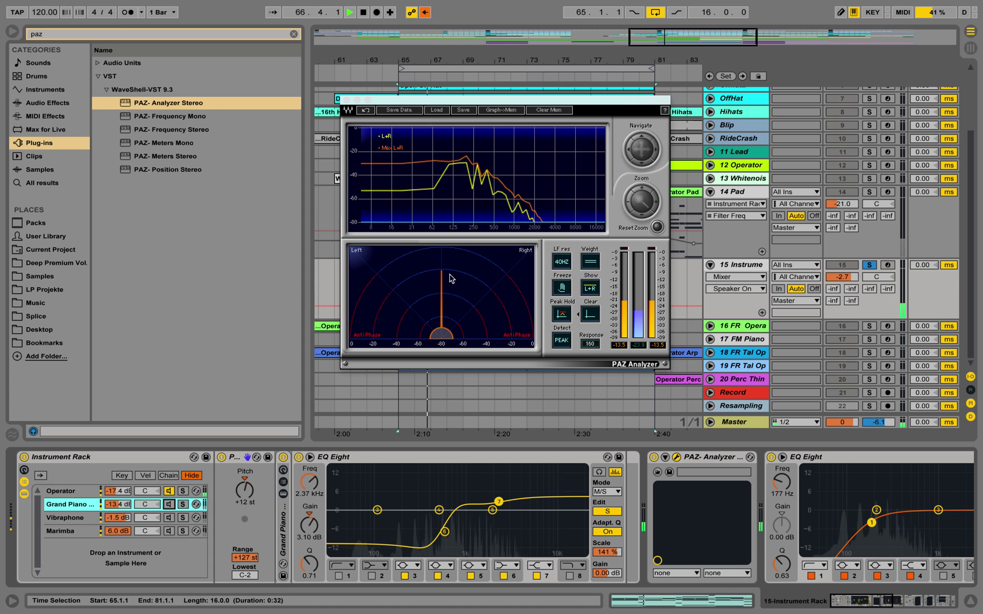
left_click(170, 504)
key("space")
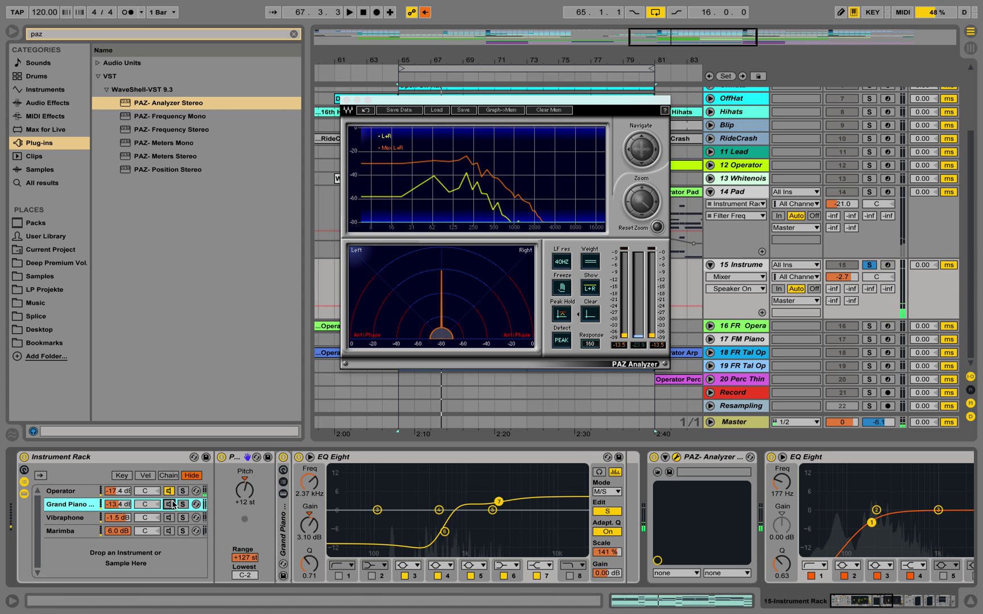
key("space")
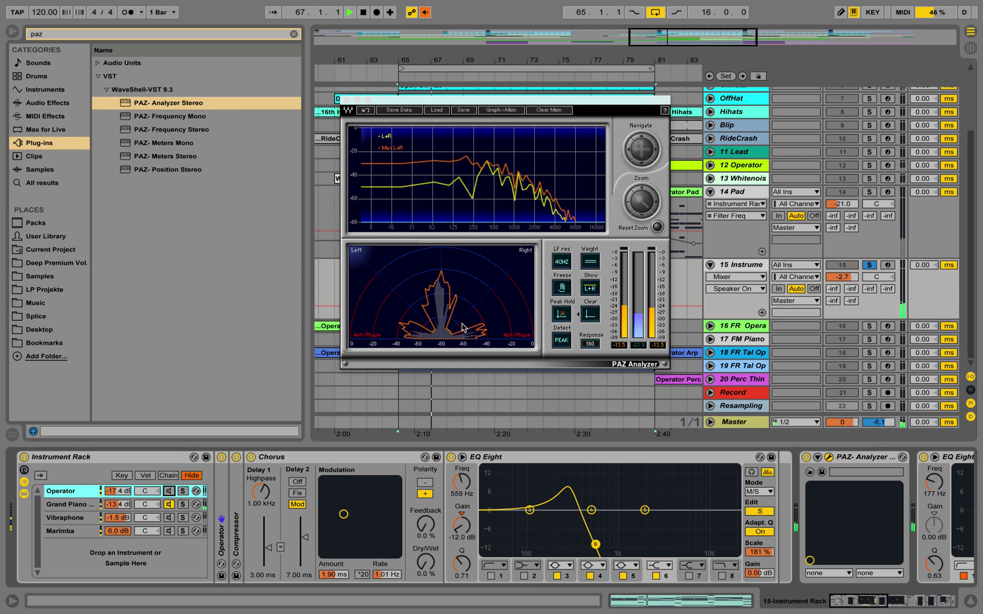
left_click(169, 491)
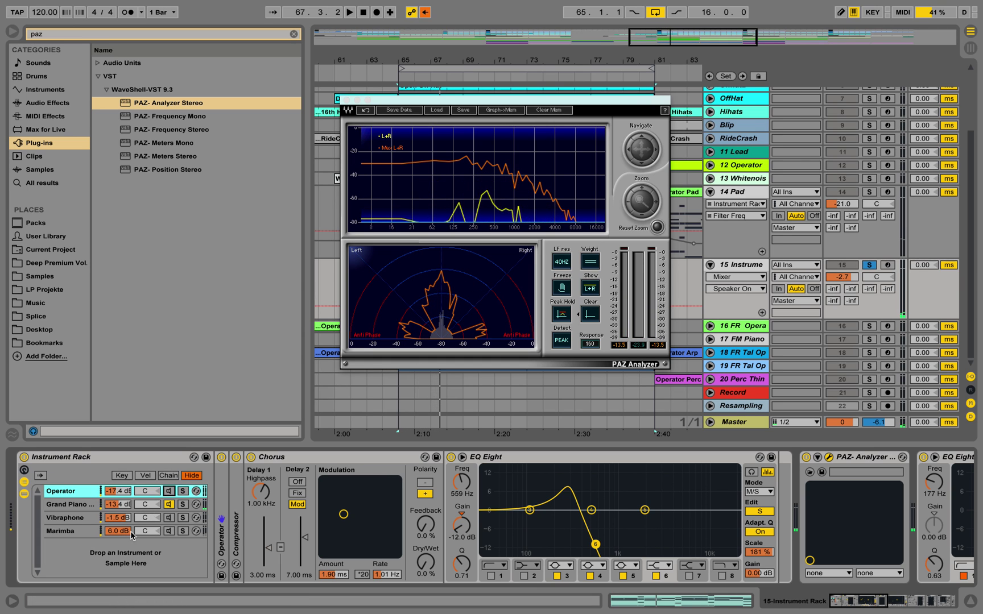
left_click(169, 491)
key("space")
key("space")
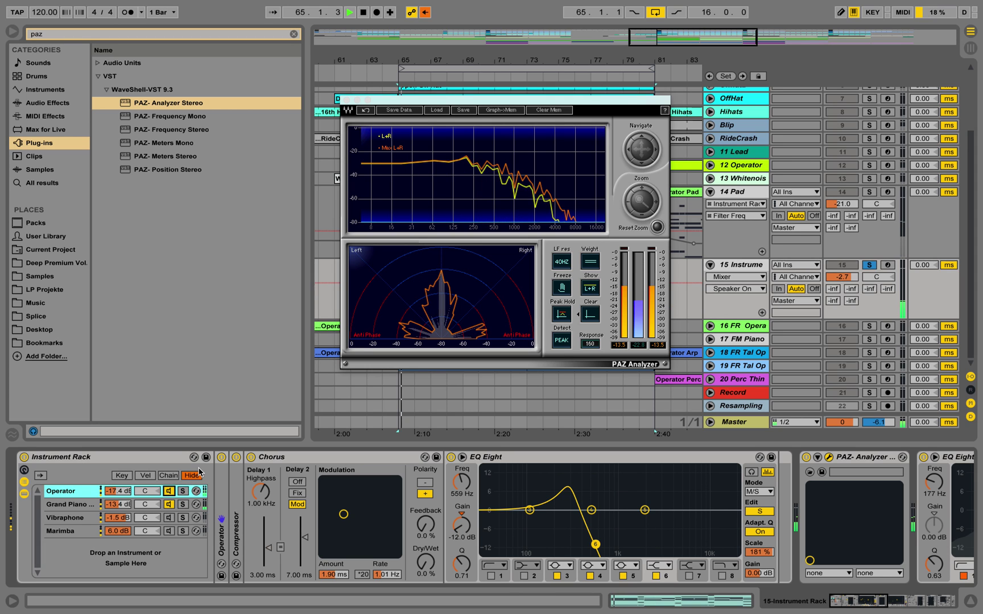
Play the Grand Piano chain and clear the analyzer's held peak curves
left_click(174, 504)
key("space")
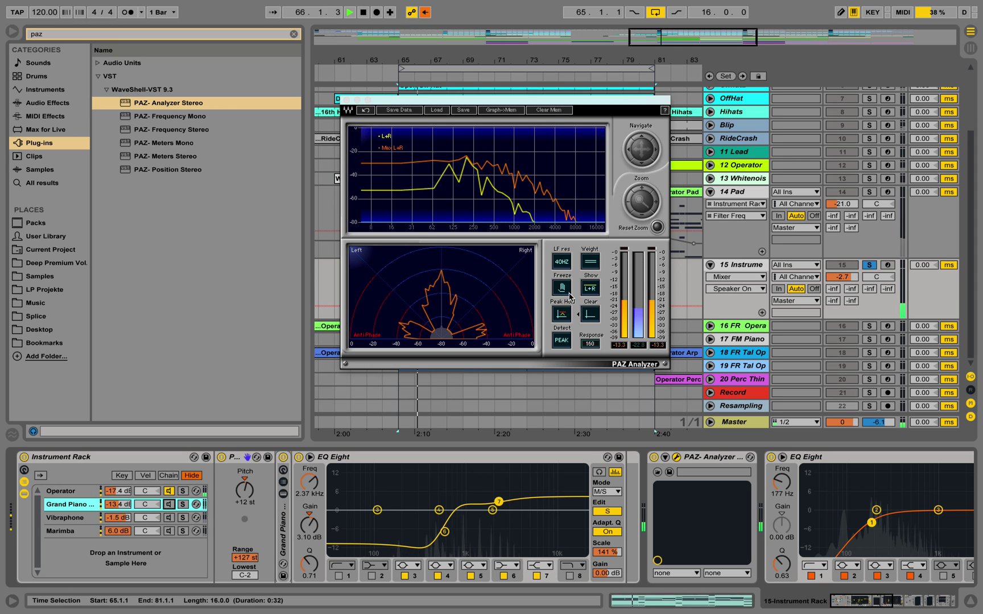
left_click(592, 315)
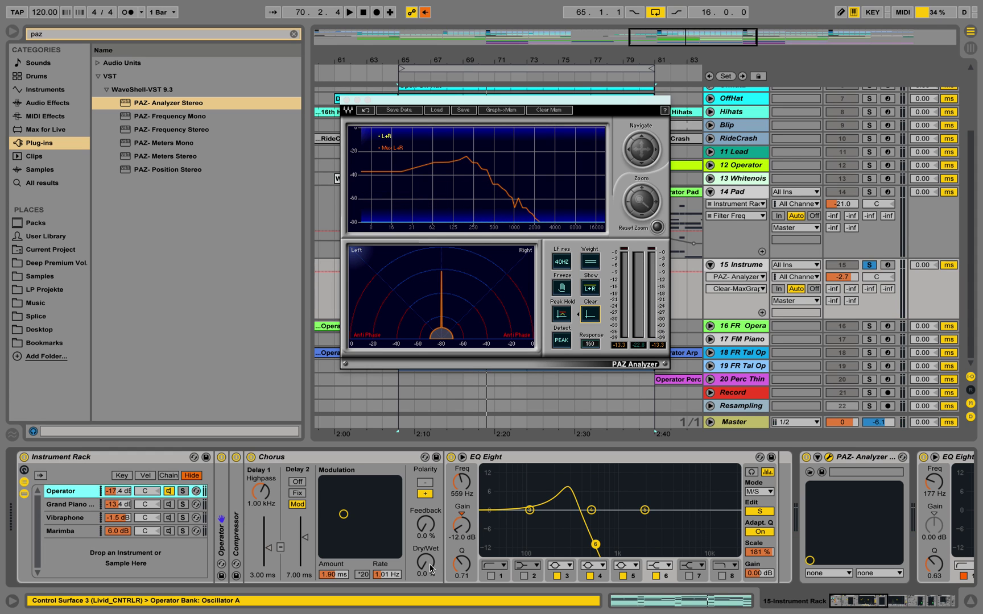
Raise the Operator Chorus Dry/Wet back to 53 % while listening
left_click(431, 567)
key("space")
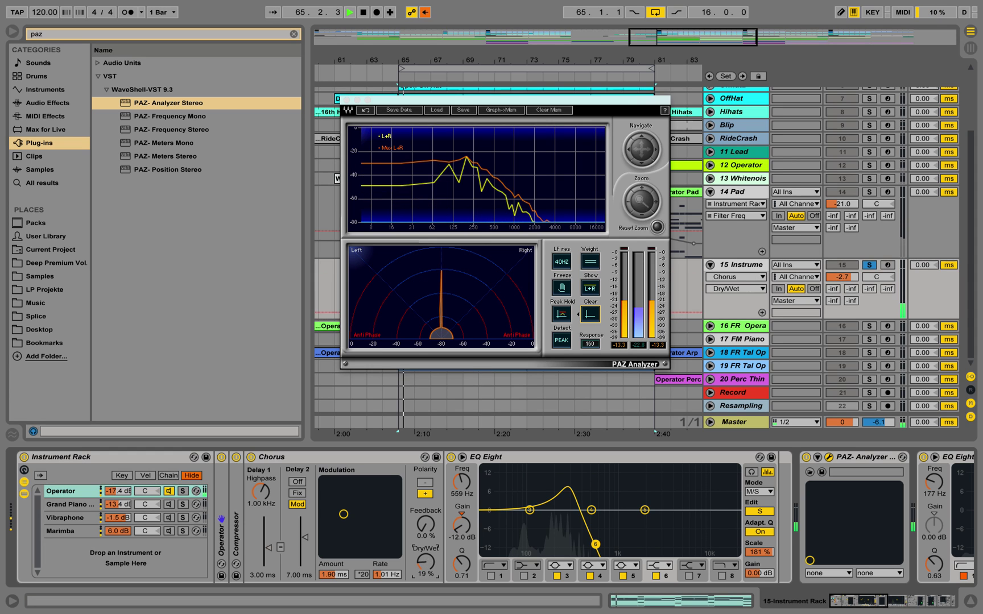
left_click_drag(430, 568, 430, 538)
key("space")
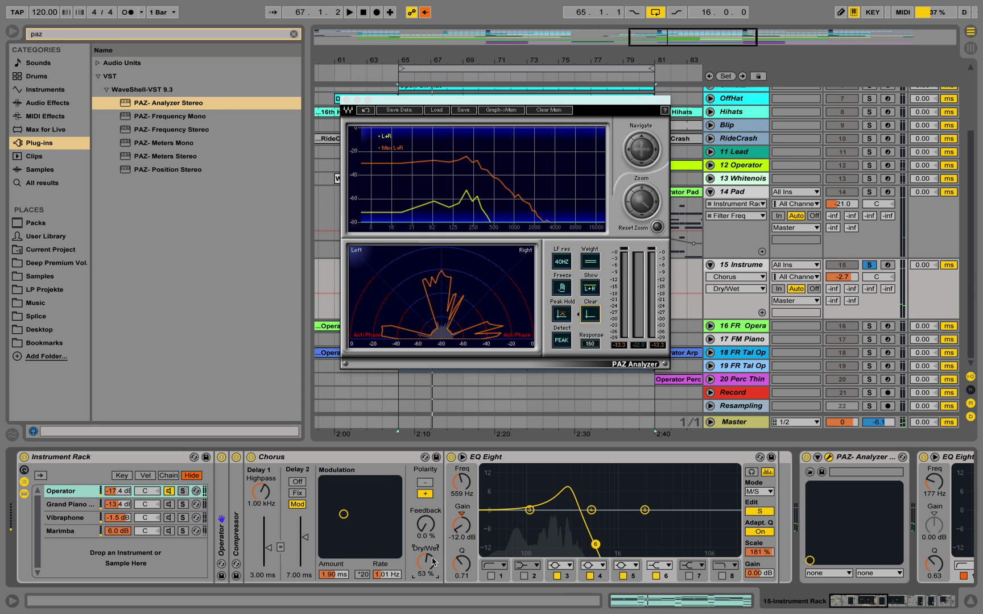
Close the PAZ Analyzer window, narrow the browser, and zoom out to the full song
left_click(346, 100)
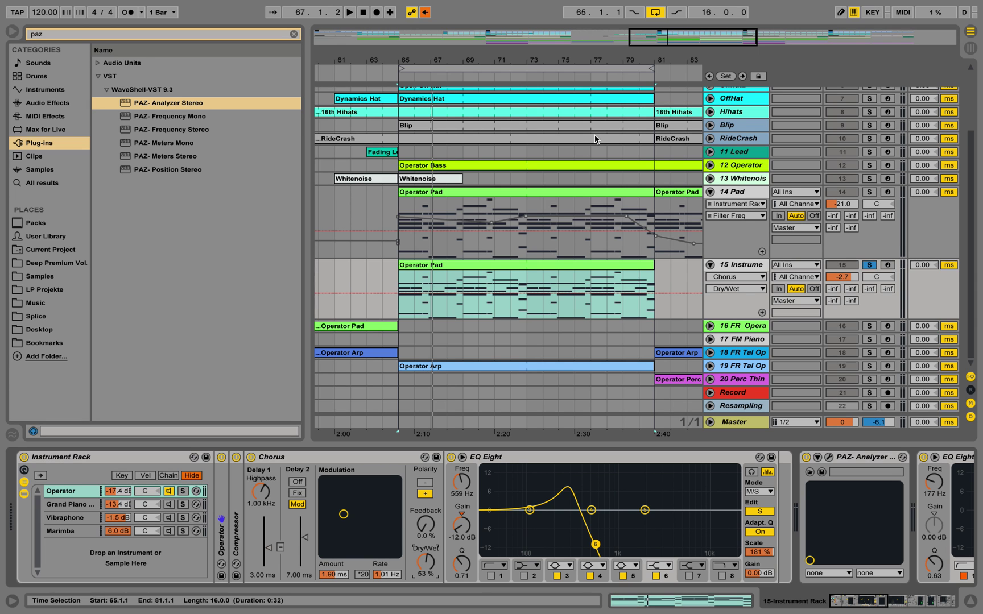
scroll(596, 126, "up", 1)
left_click_drag(257, 107, 160, 107)
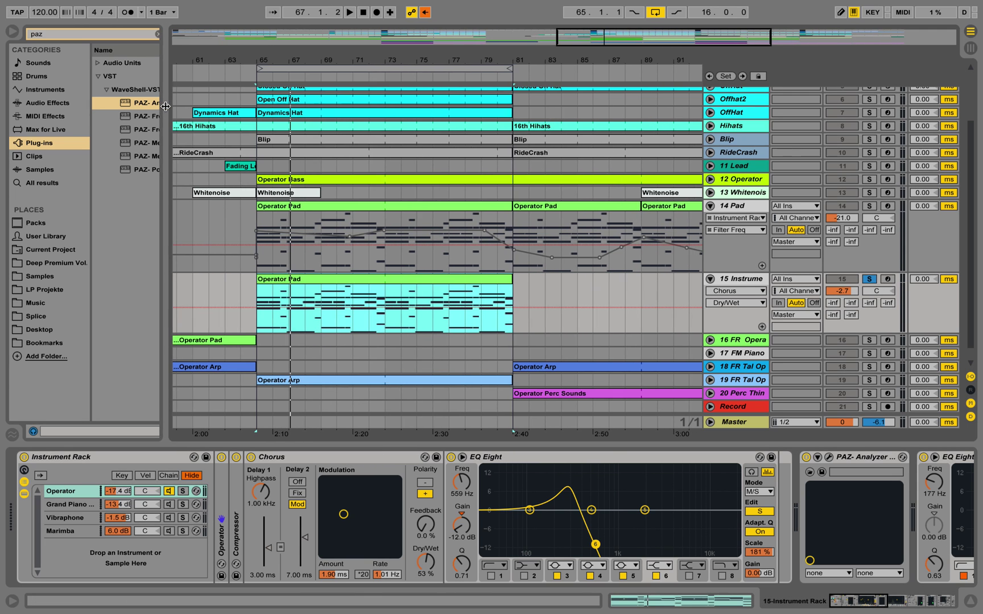
double_click(485, 54)
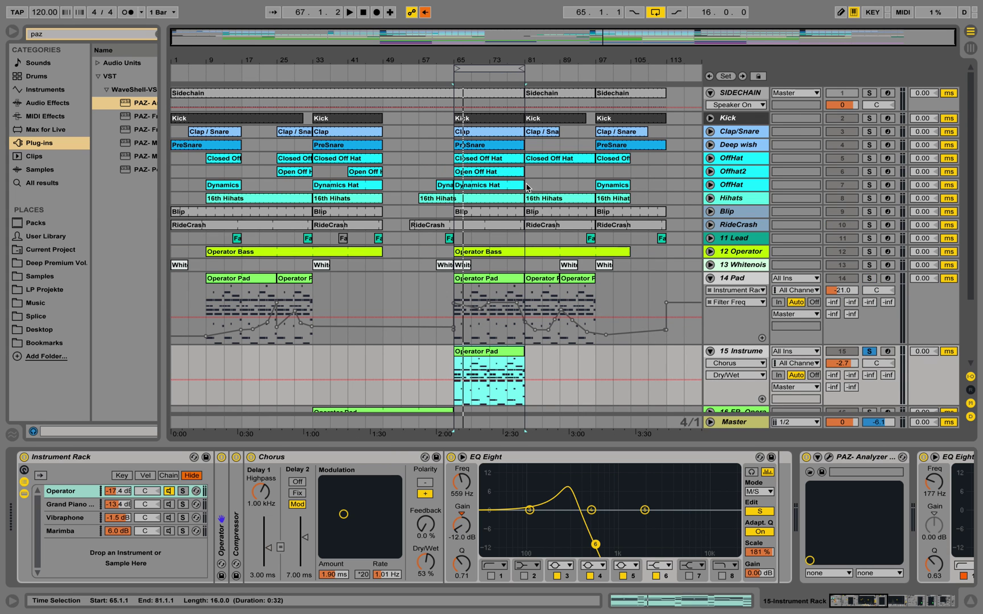
scroll(527, 190, "down", 5)
scroll(527, 186, "up", 3)
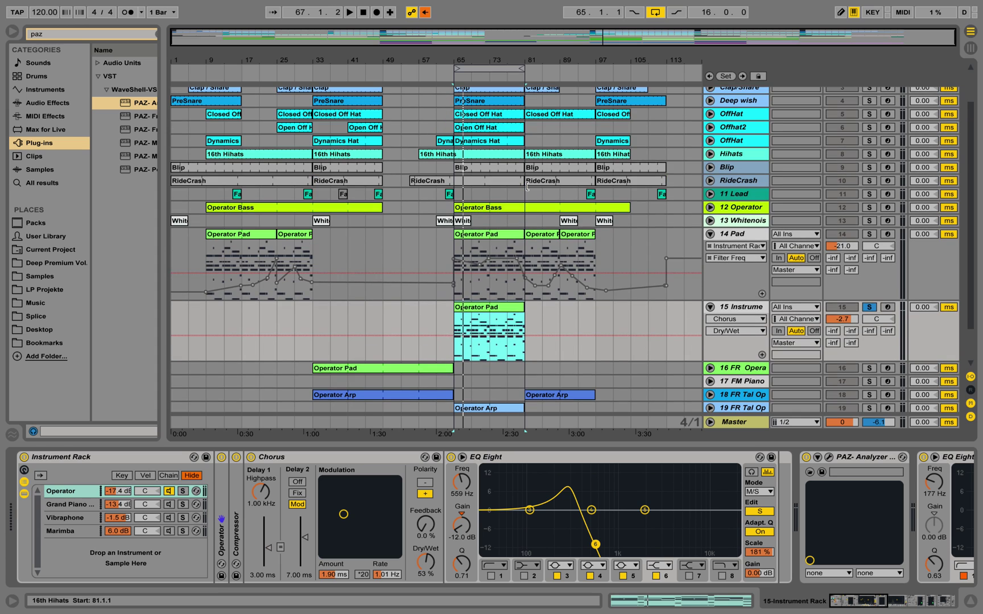